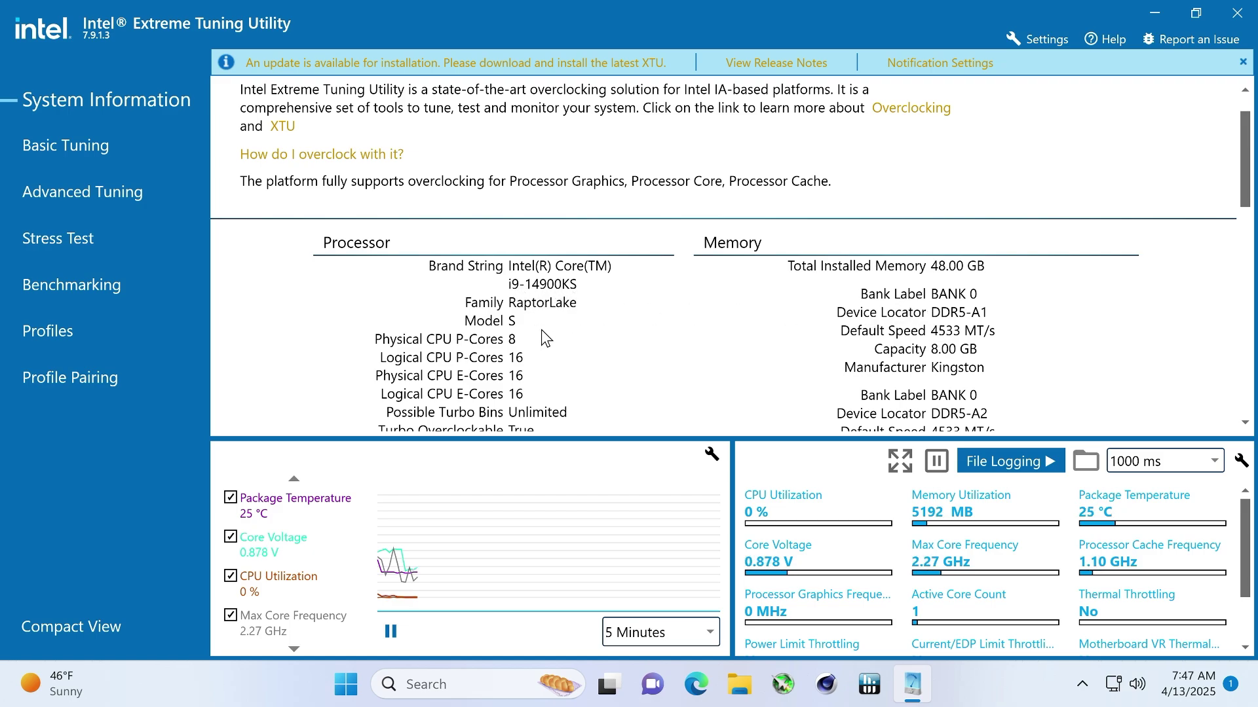
Step: Scroll through System Information to review the UHD 770, RTX 3080 Ti and Windows 11 Home details
{"action": "scroll", "coordinate": [545, 350], "scroll_direction": "down", "scroll_amount": 3}
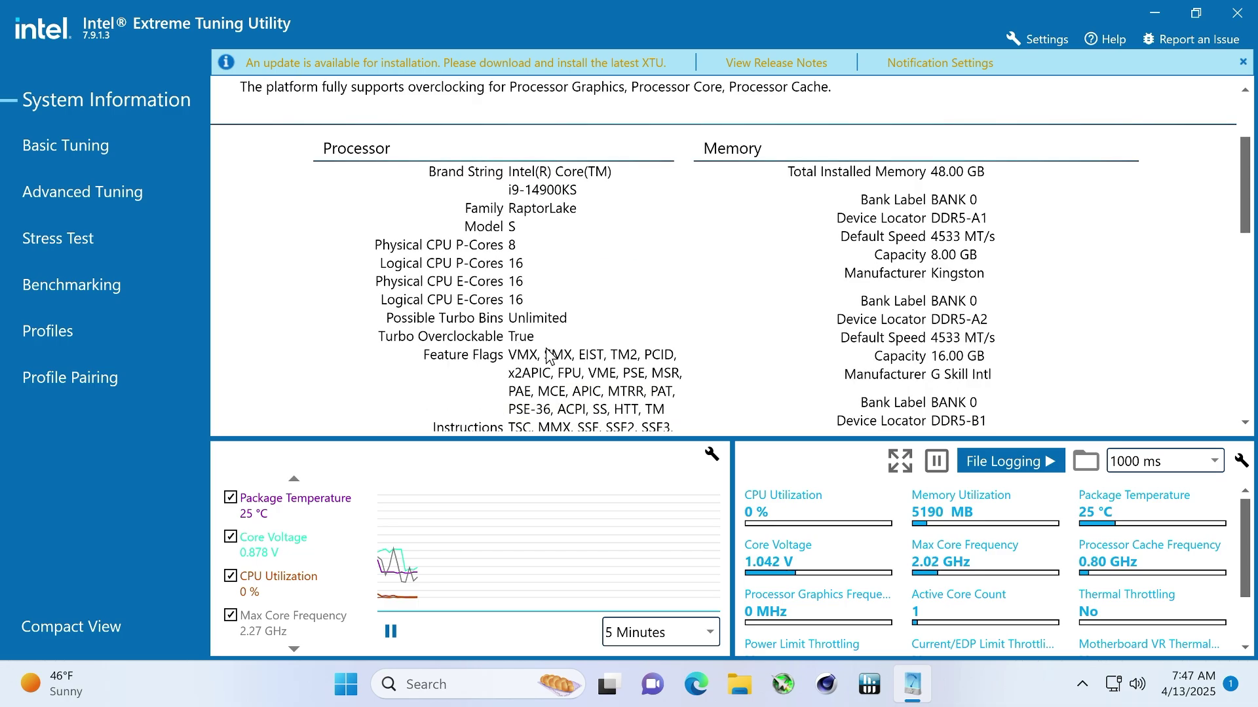
{"action": "scroll", "coordinate": [545, 354], "scroll_direction": "up", "scroll_amount": 4}
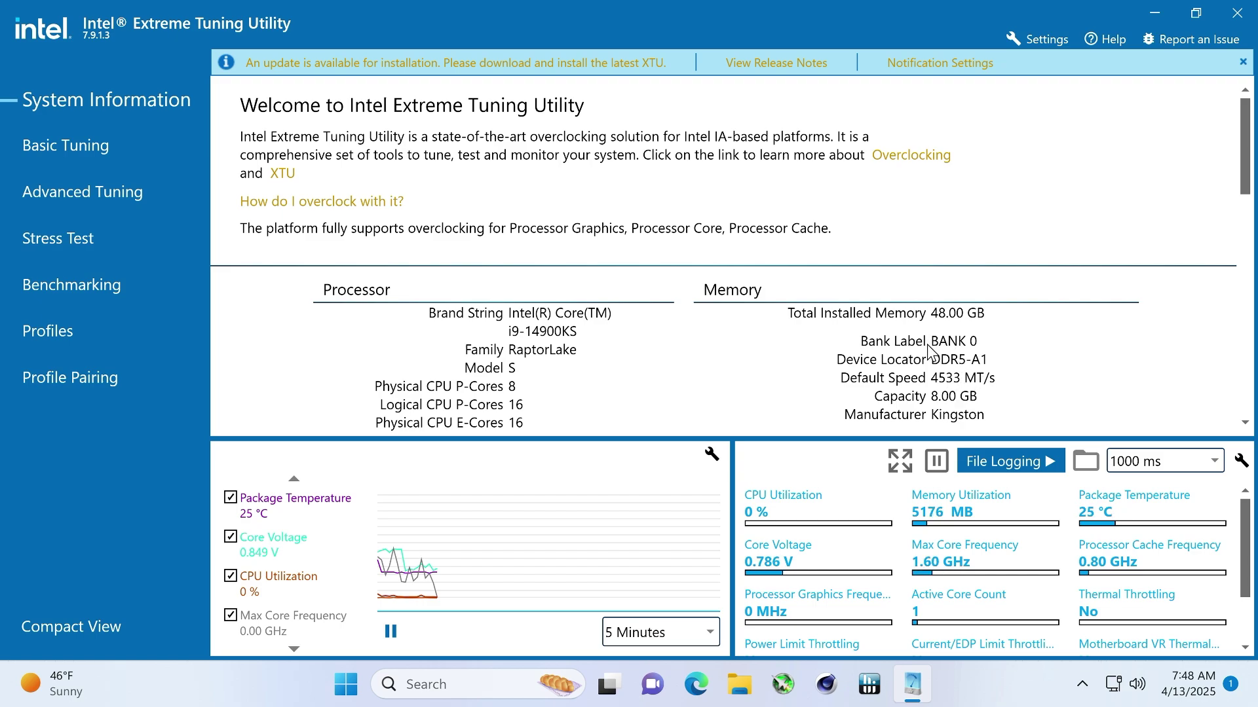
{"action": "scroll", "coordinate": [929, 352], "scroll_direction": "down", "scroll_amount": 3}
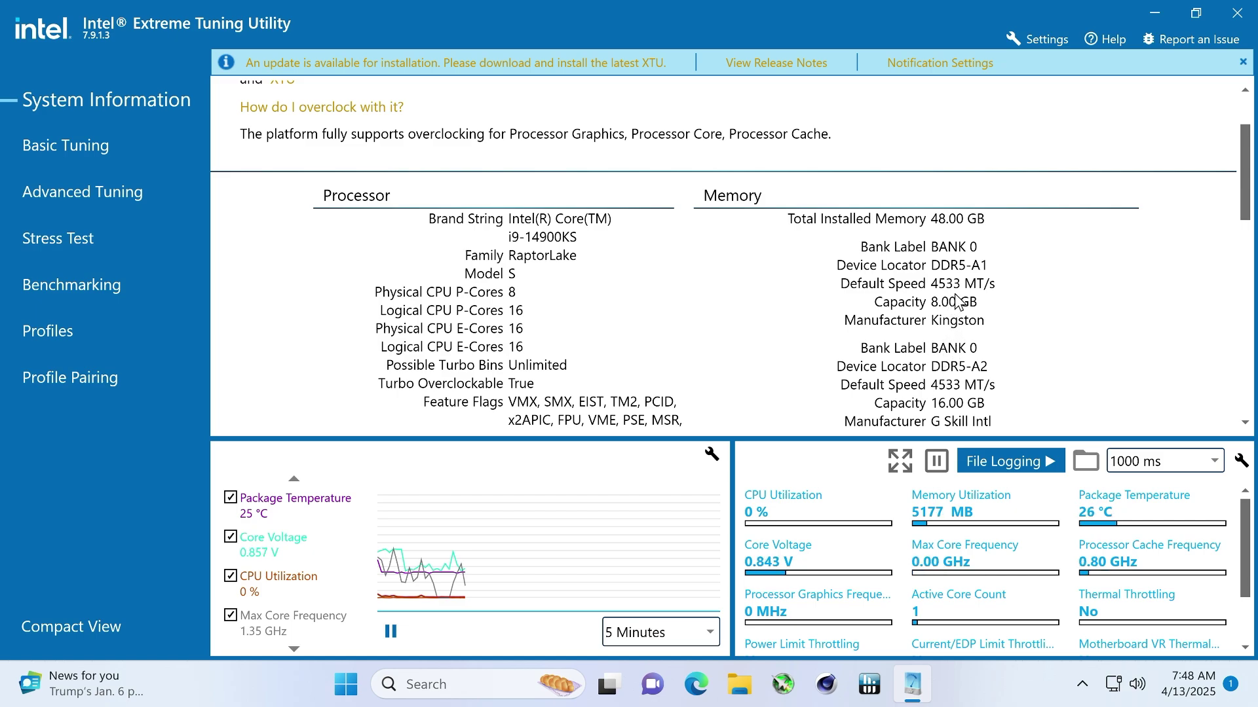
{"action": "scroll", "coordinate": [962, 307], "scroll_direction": "down", "scroll_amount": 5}
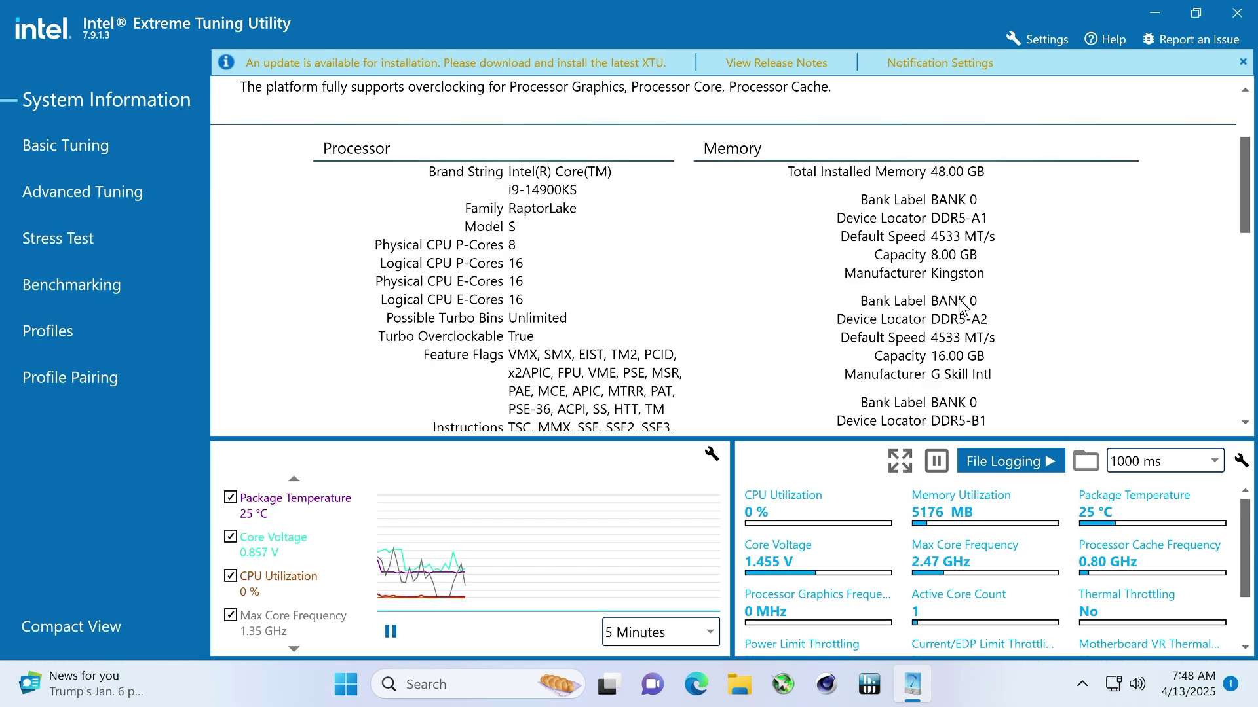
{"action": "scroll", "coordinate": [962, 306], "scroll_direction": "down", "scroll_amount": 3}
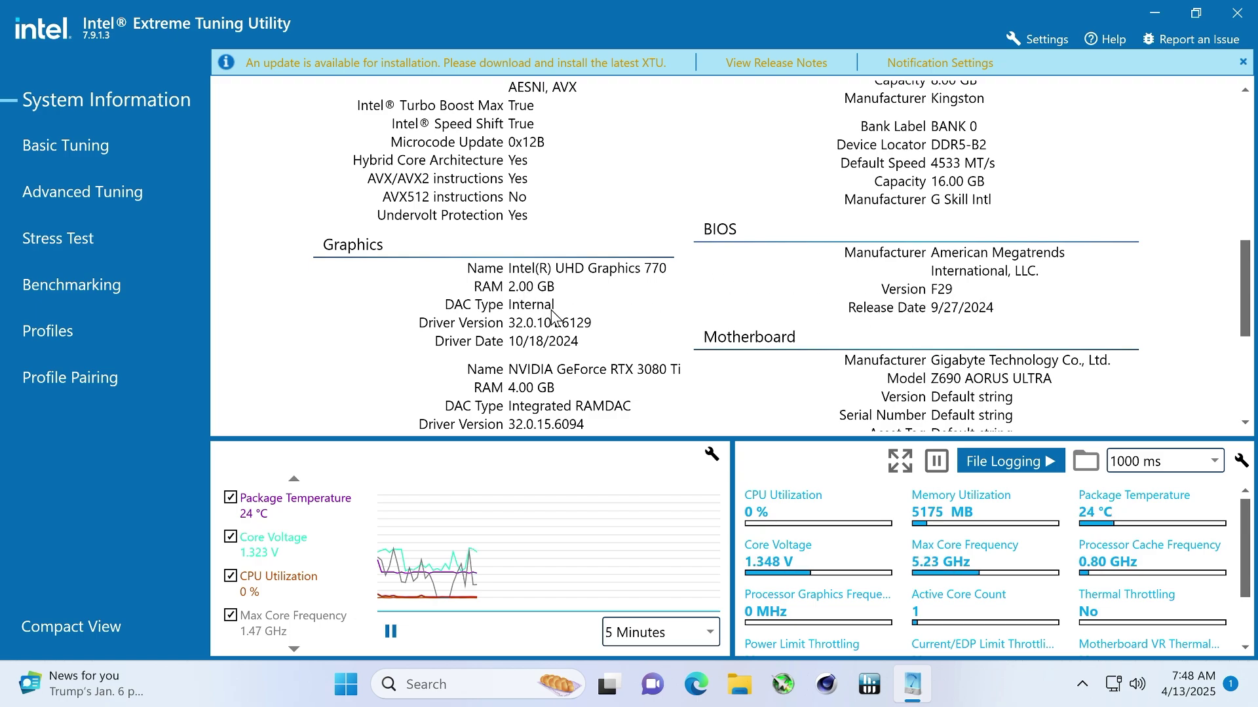
{"action": "scroll", "coordinate": [813, 352], "scroll_direction": "down", "scroll_amount": 2}
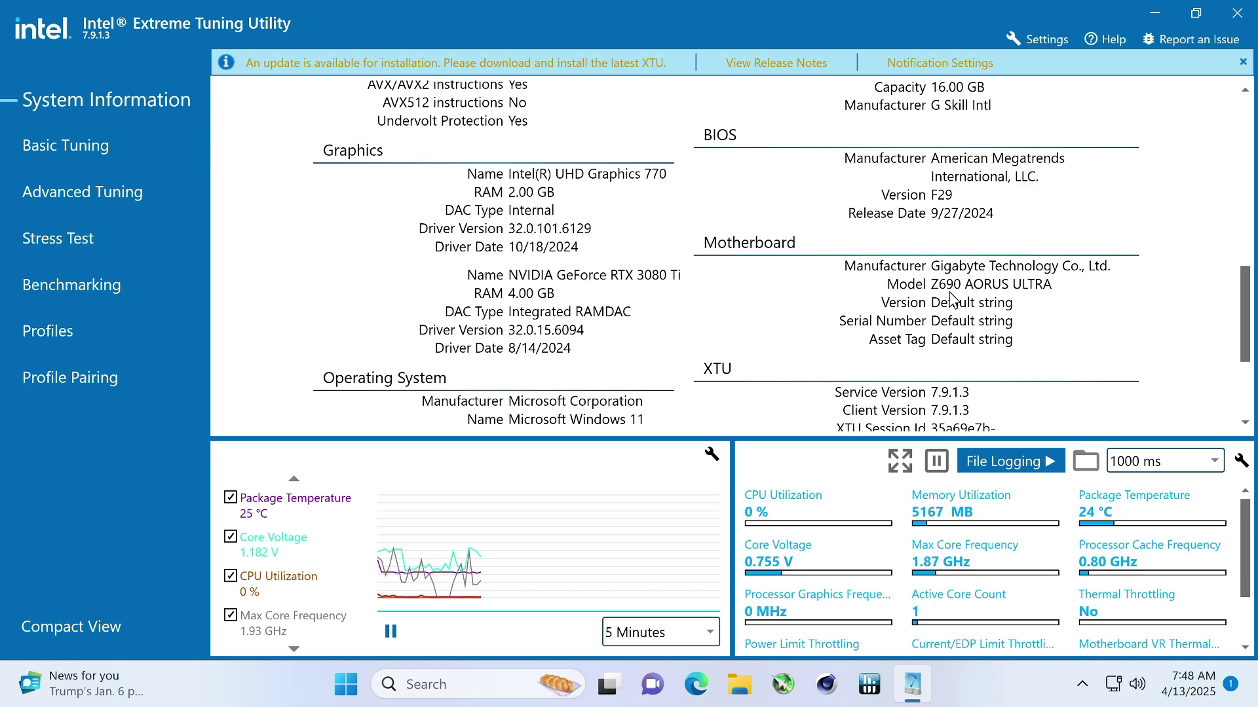
{"action": "scroll", "coordinate": [955, 298], "scroll_direction": "down", "scroll_amount": 3}
{"action": "scroll", "coordinate": [944, 298], "scroll_direction": "down", "scroll_amount": 1}
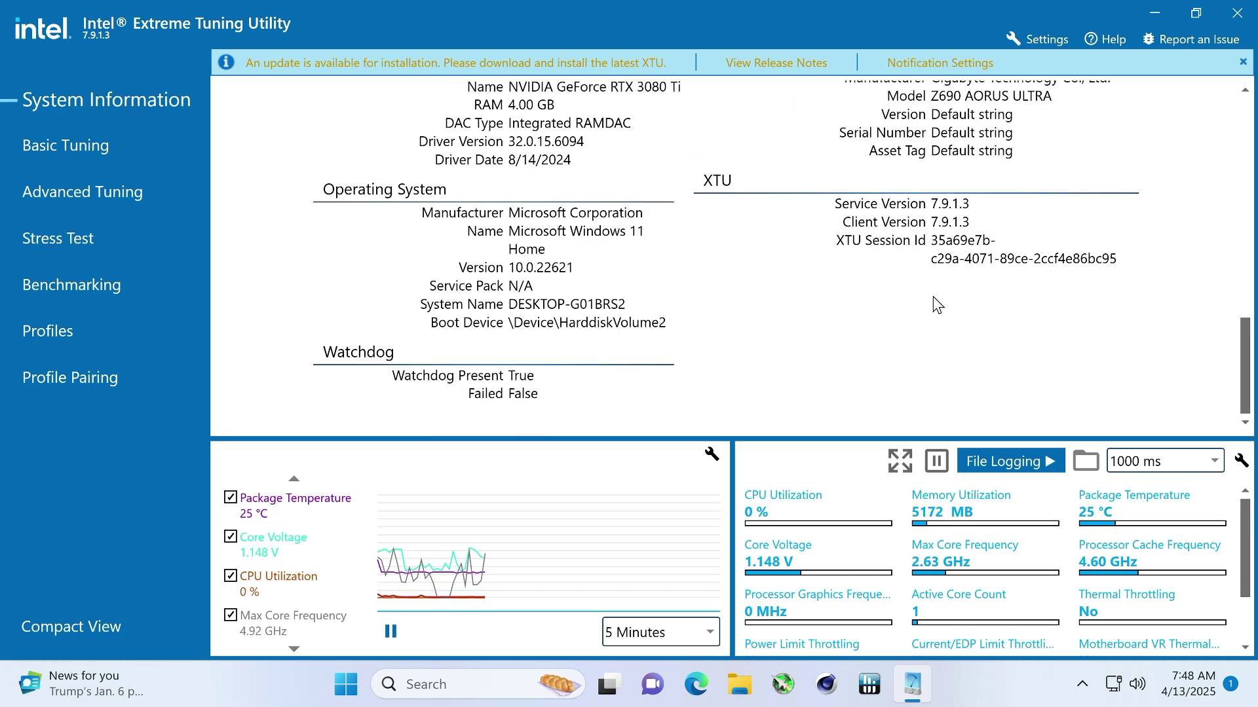
{"action": "scroll", "coordinate": [938, 305], "scroll_direction": "up", "scroll_amount": 2}
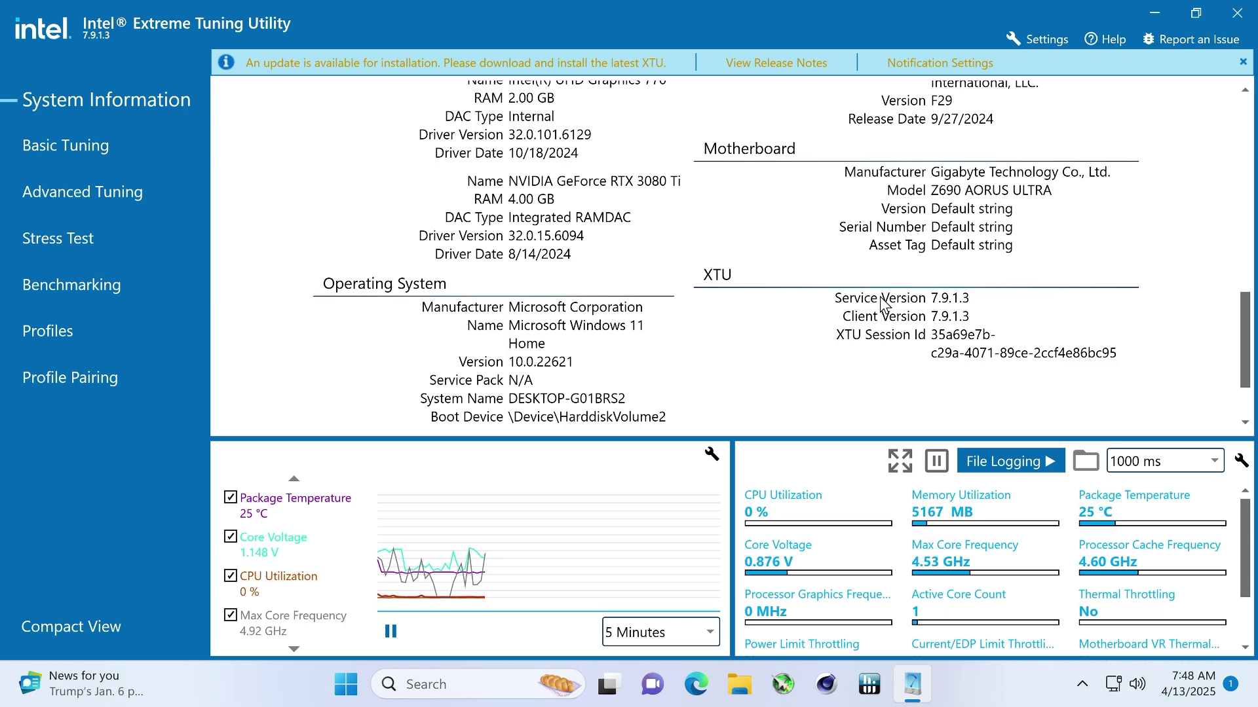
{"action": "scroll", "coordinate": [603, 341], "scroll_direction": "up", "scroll_amount": 3}
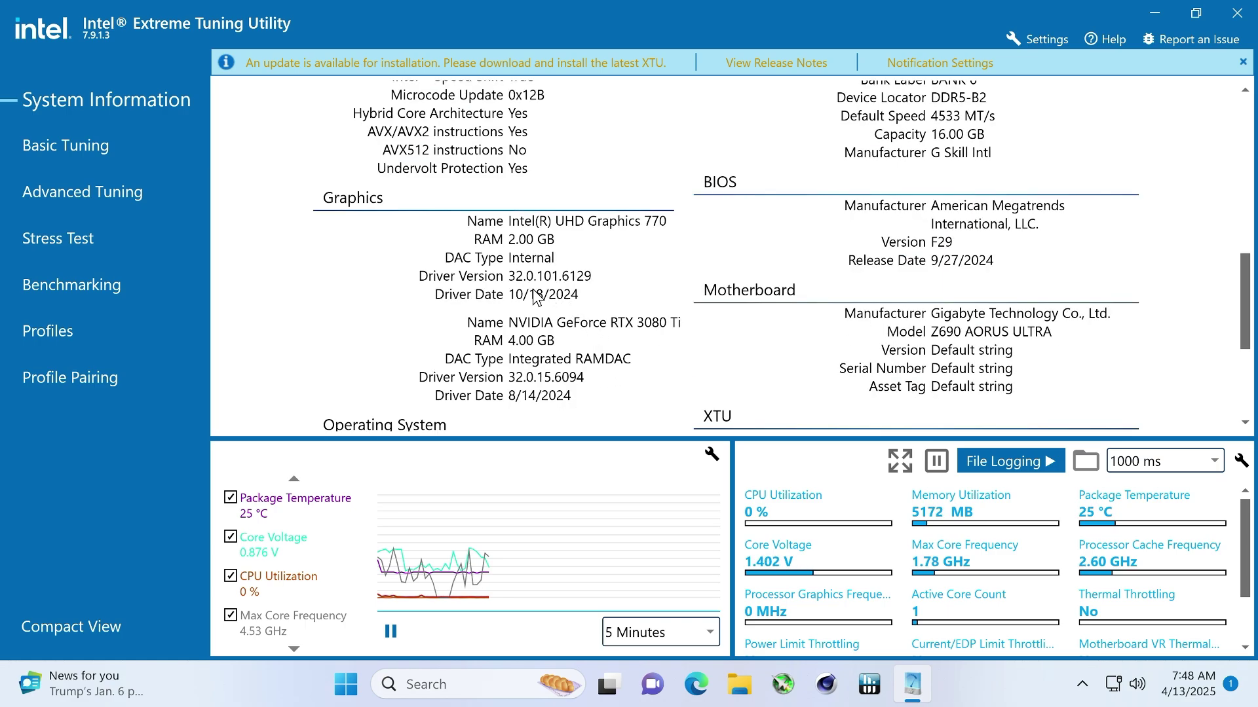
{"action": "scroll", "coordinate": [557, 239], "scroll_direction": "up", "scroll_amount": 11}
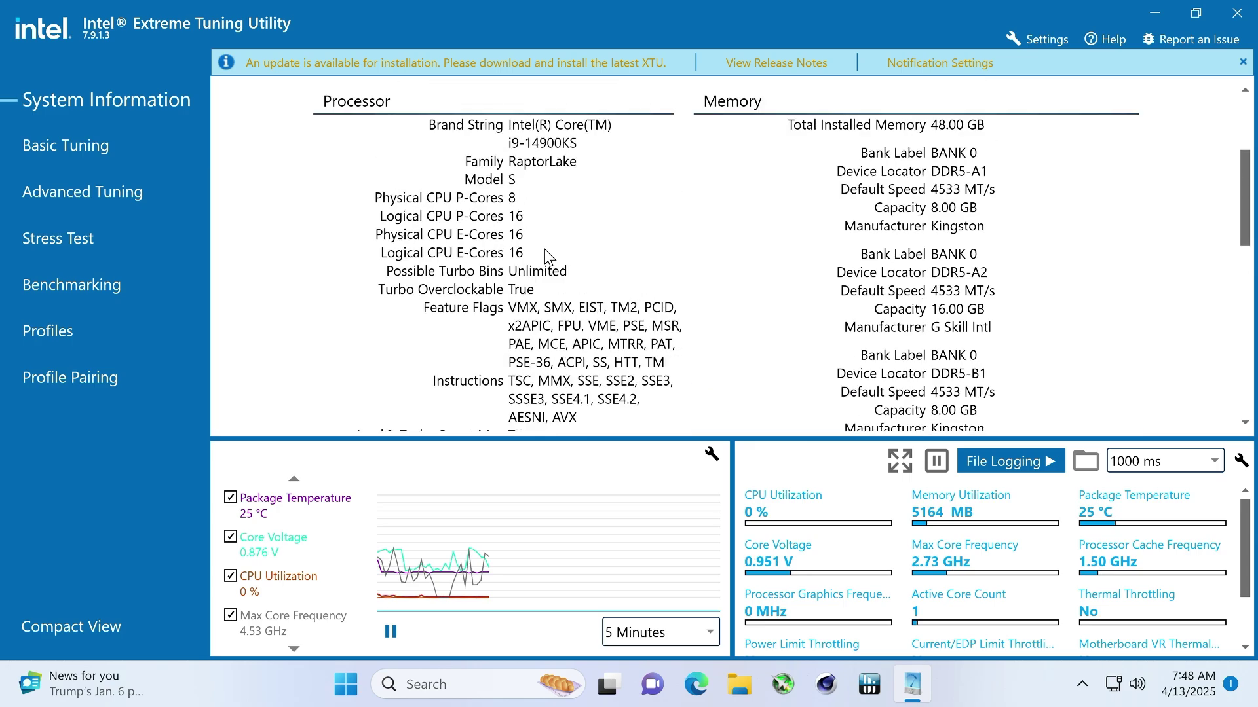
{"action": "scroll", "coordinate": [545, 249], "scroll_direction": "up", "scroll_amount": 2}
{"action": "scroll", "coordinate": [696, 358], "scroll_direction": "down", "scroll_amount": 12}
{"action": "scroll", "coordinate": [701, 361], "scroll_direction": "down", "scroll_amount": 1}
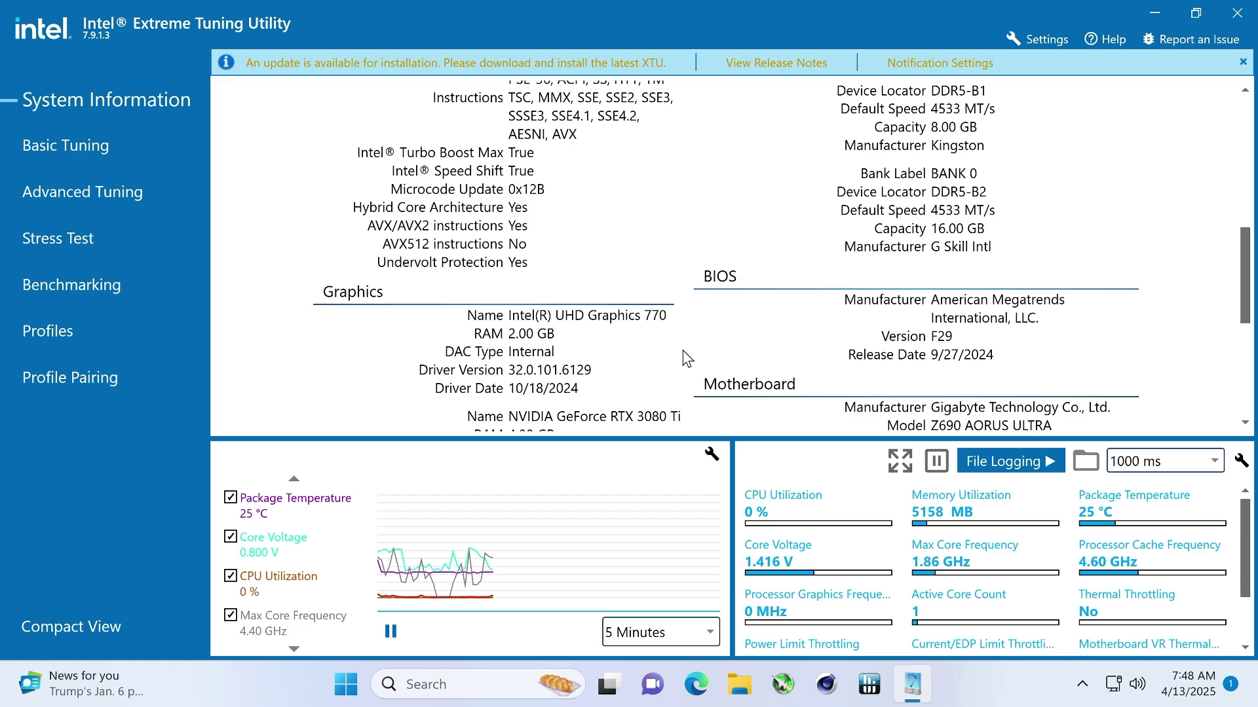
{"action": "scroll", "coordinate": [692, 359], "scroll_direction": "down", "scroll_amount": 2}
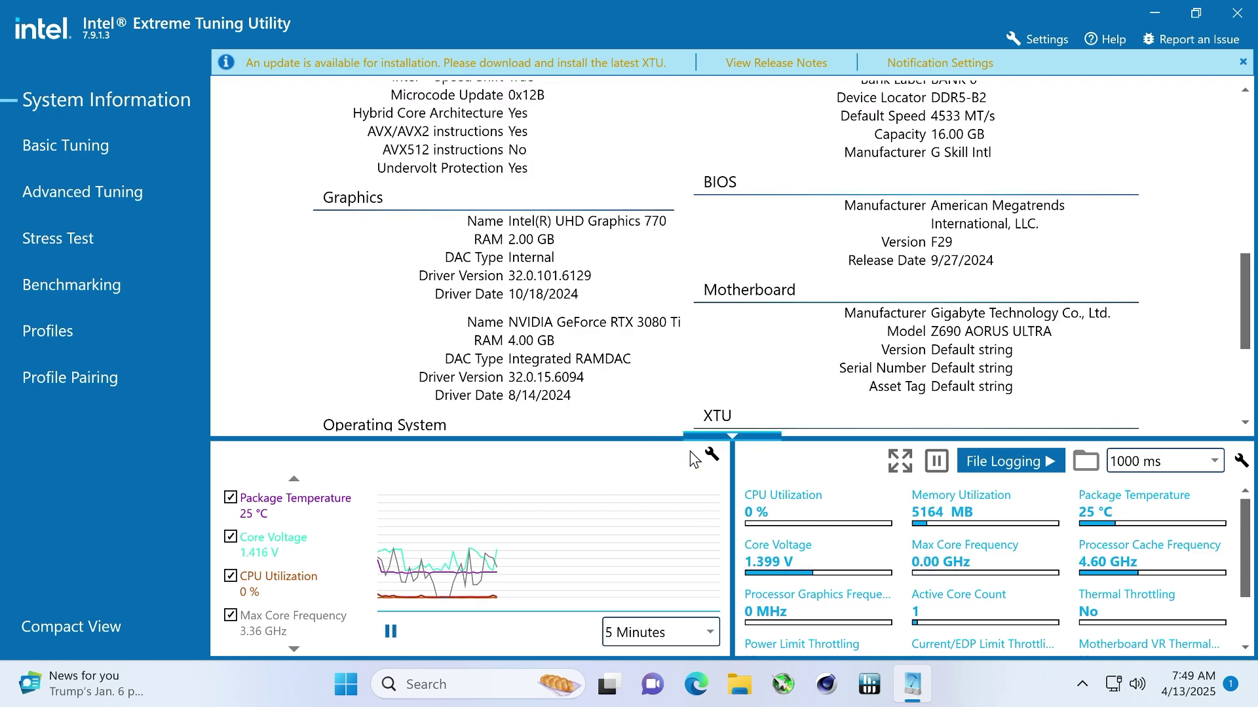
Step: Clear the recorded system graph data in the graph settings and close the dialog
{"action": "left_click", "coordinate": [712, 454]}
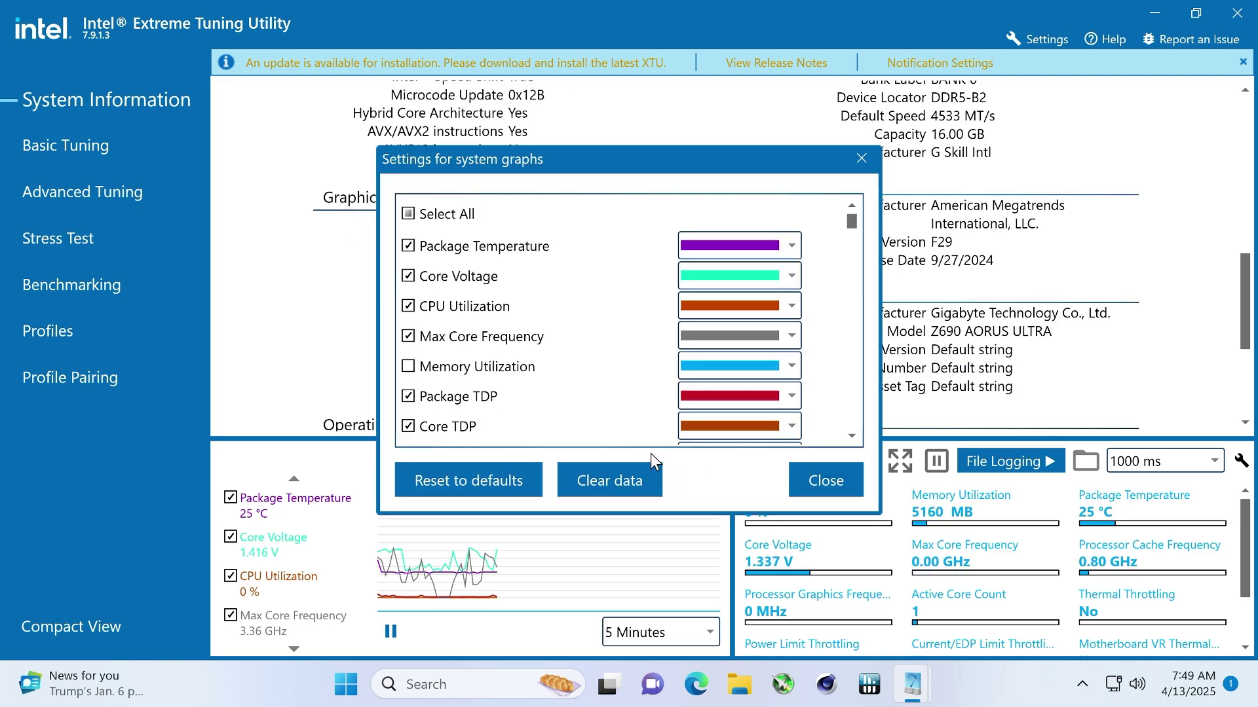
{"action": "left_click", "coordinate": [620, 477]}
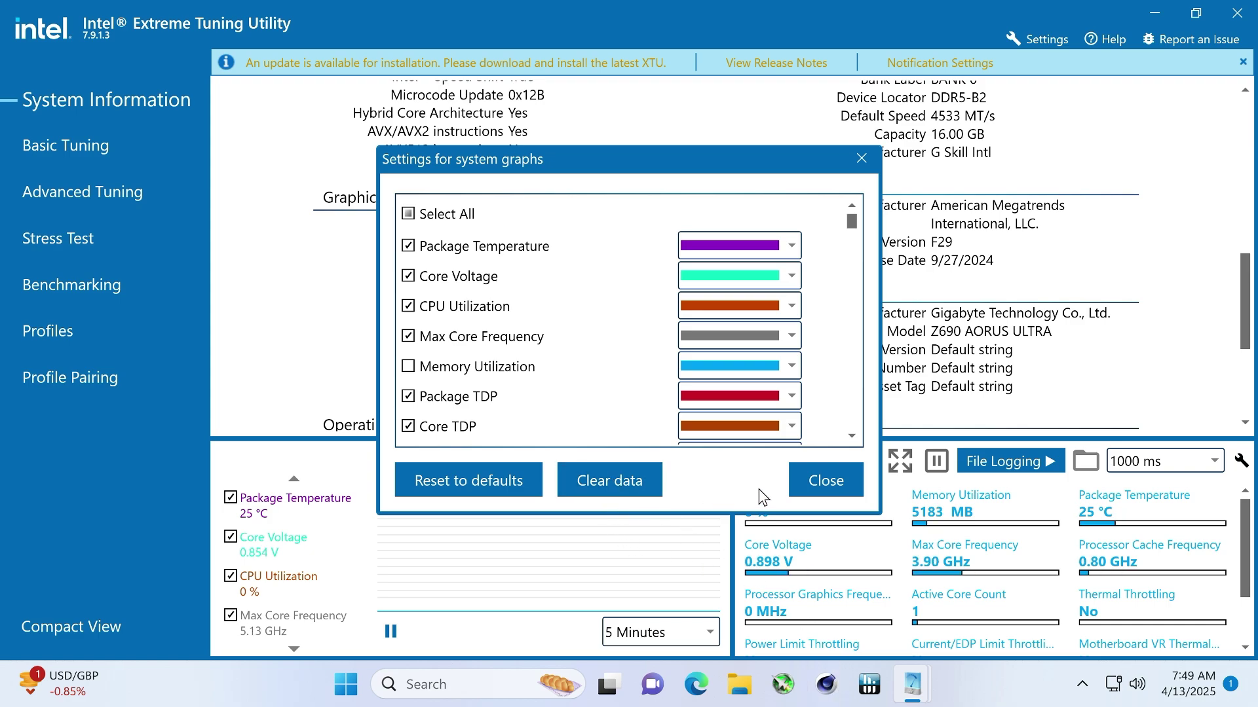
{"action": "left_click", "coordinate": [822, 487]}
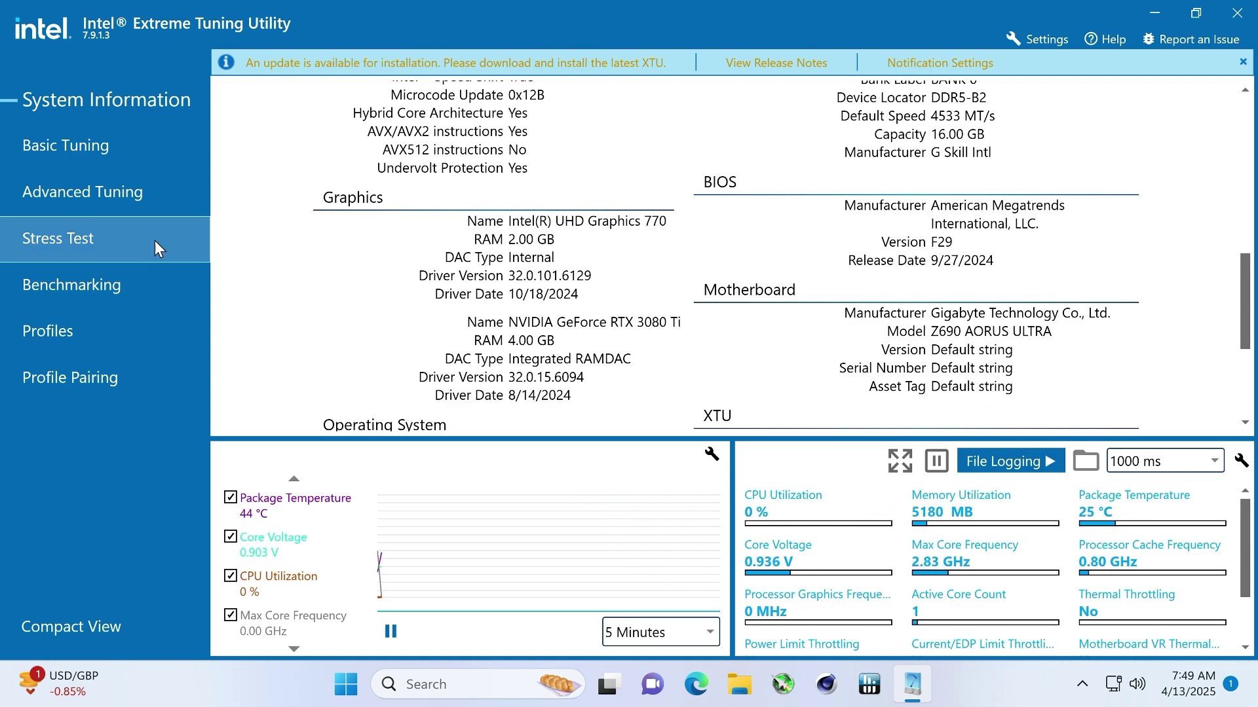
Step: Accept the Basic Tuning overclocking disclaimer, look over the page, then go to Advanced Tuning
{"action": "left_click", "coordinate": [112, 149]}
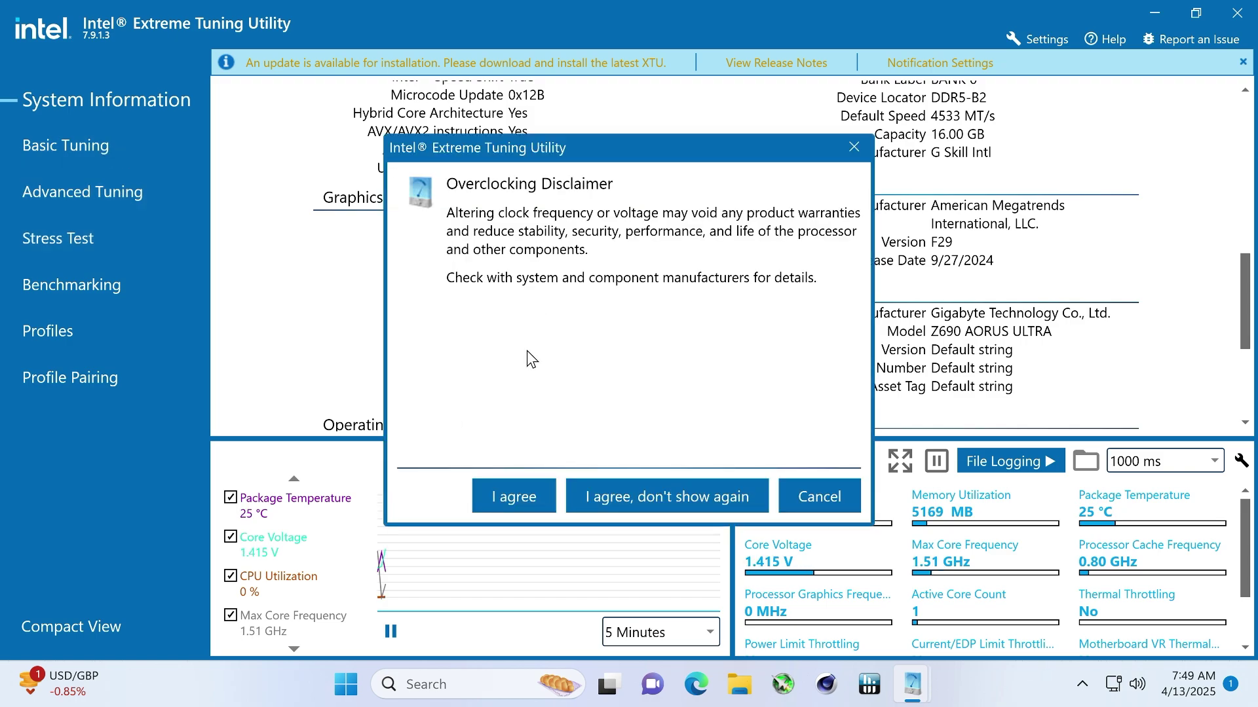
{"action": "left_click", "coordinate": [541, 493]}
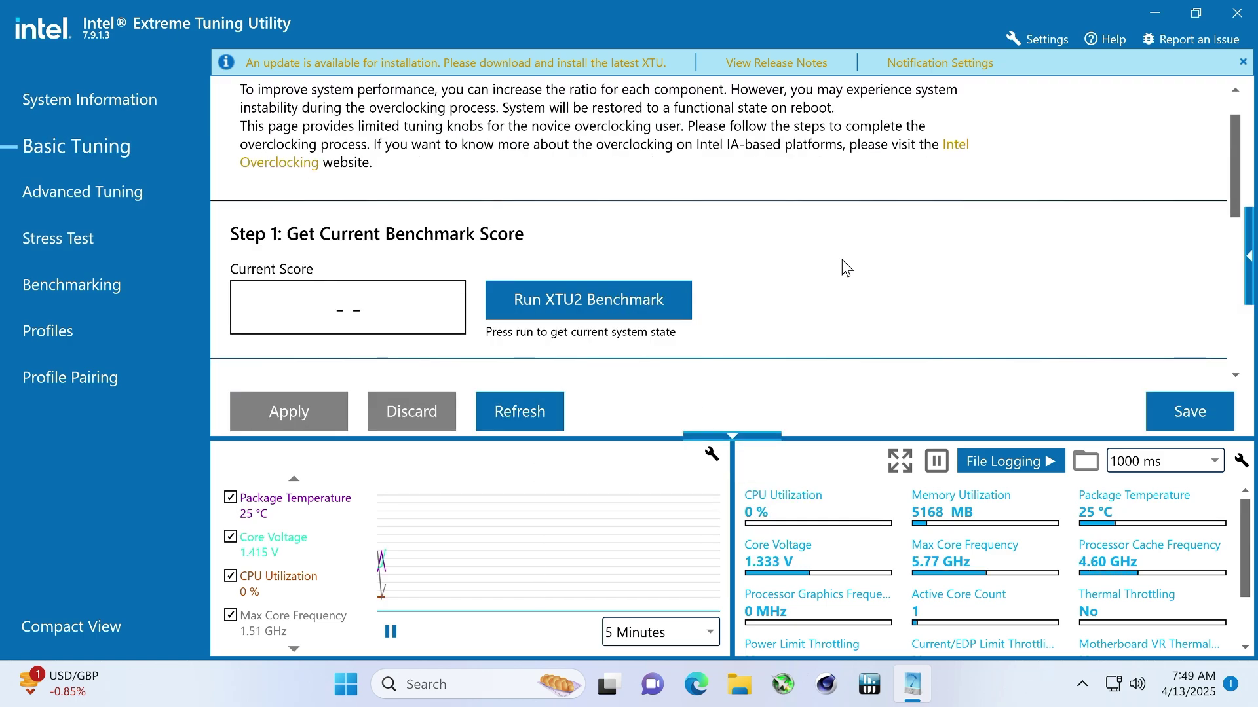
{"action": "scroll", "coordinate": [843, 260], "scroll_direction": "down", "scroll_amount": 6}
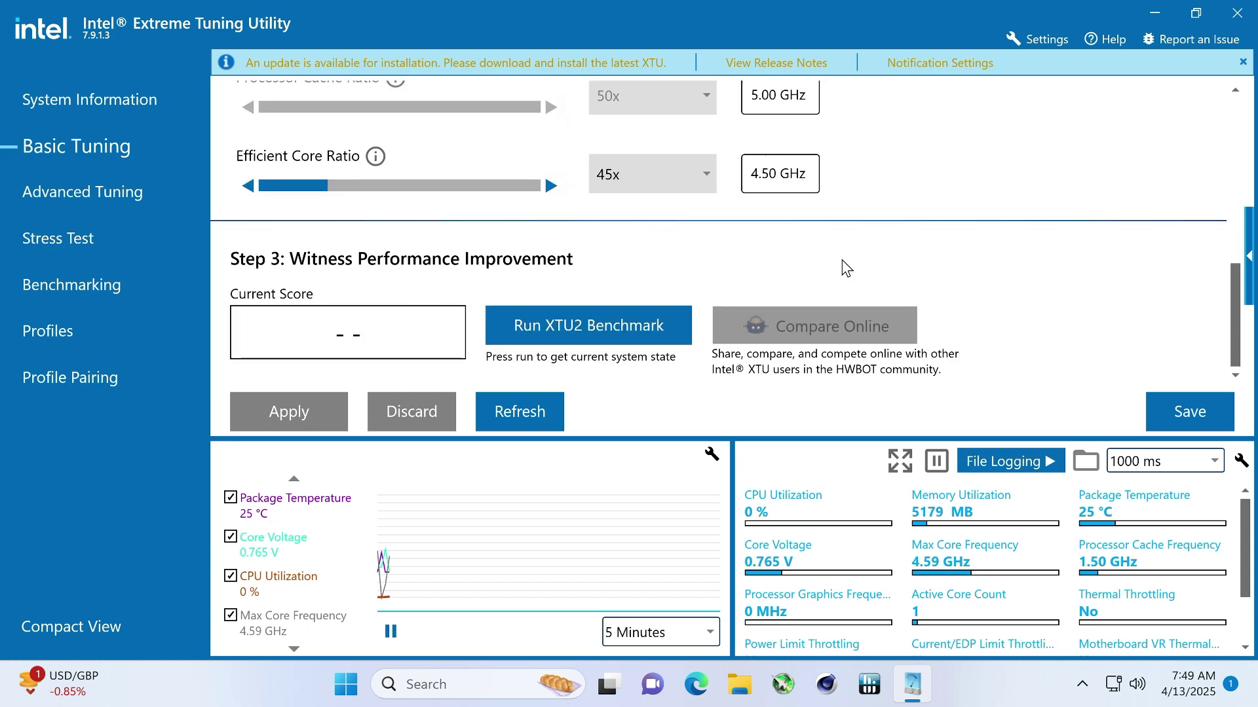
{"action": "scroll", "coordinate": [842, 267], "scroll_direction": "up", "scroll_amount": 3}
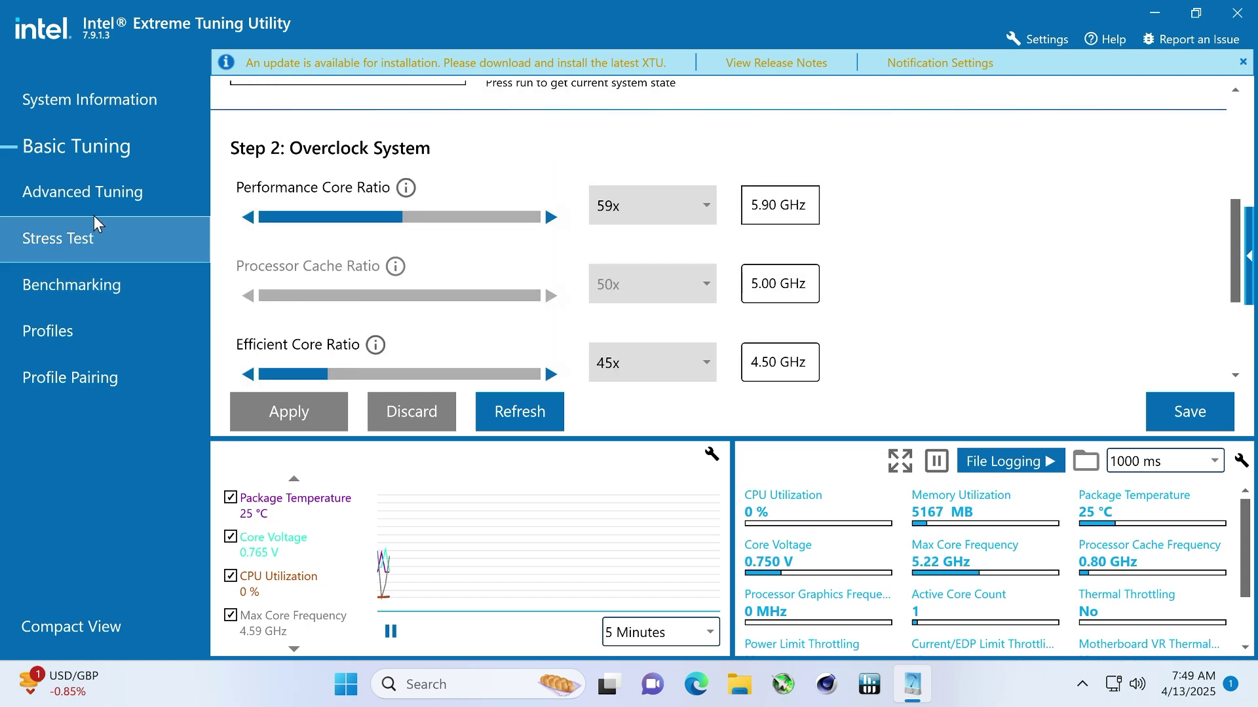
{"action": "left_click", "coordinate": [104, 195]}
{"action": "scroll", "coordinate": [815, 254], "scroll_direction": "down", "scroll_amount": 2}
{"action": "scroll", "coordinate": [811, 257], "scroll_direction": "down", "scroll_amount": 5}
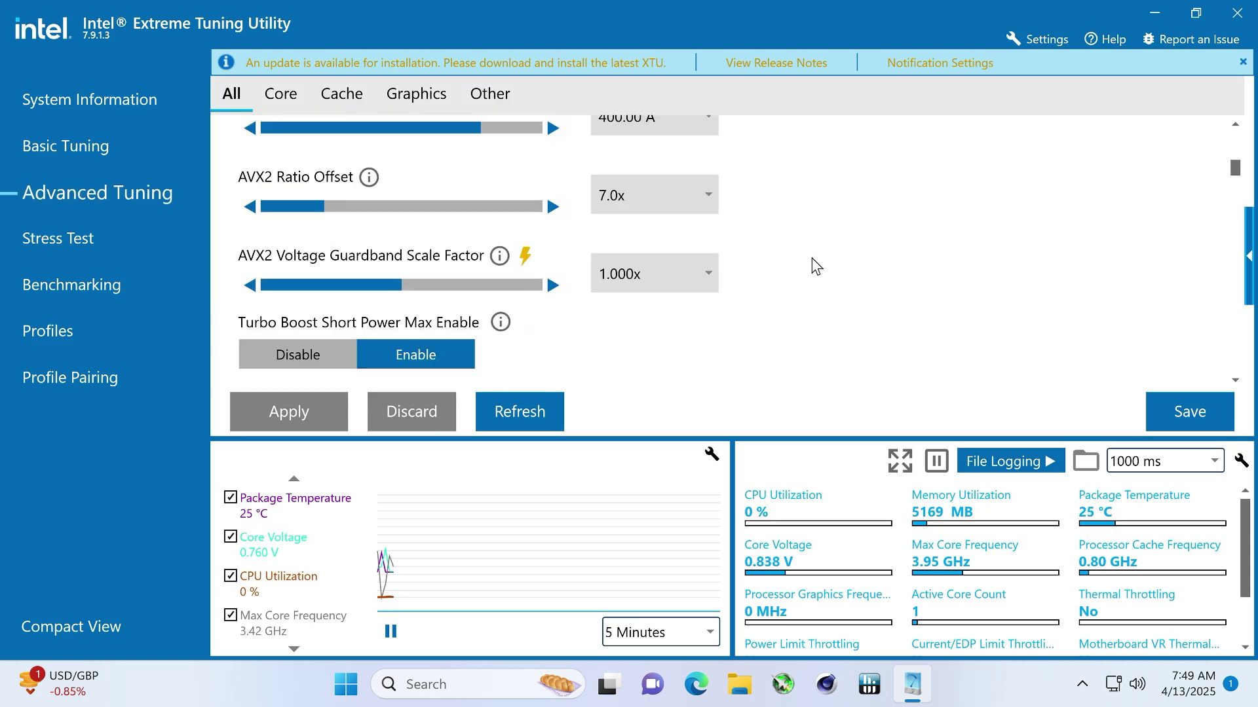
{"action": "scroll", "coordinate": [814, 266], "scroll_direction": "down", "scroll_amount": 3}
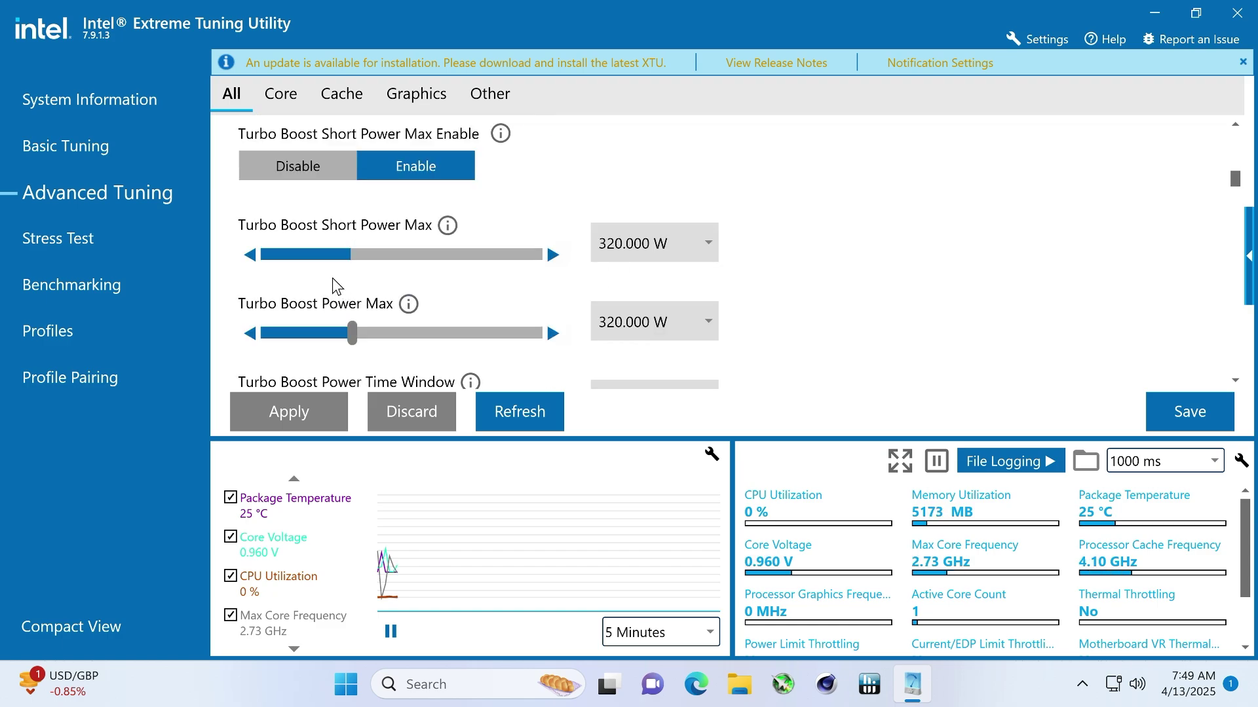
{"action": "mouse_move", "coordinate": [448, 229]}
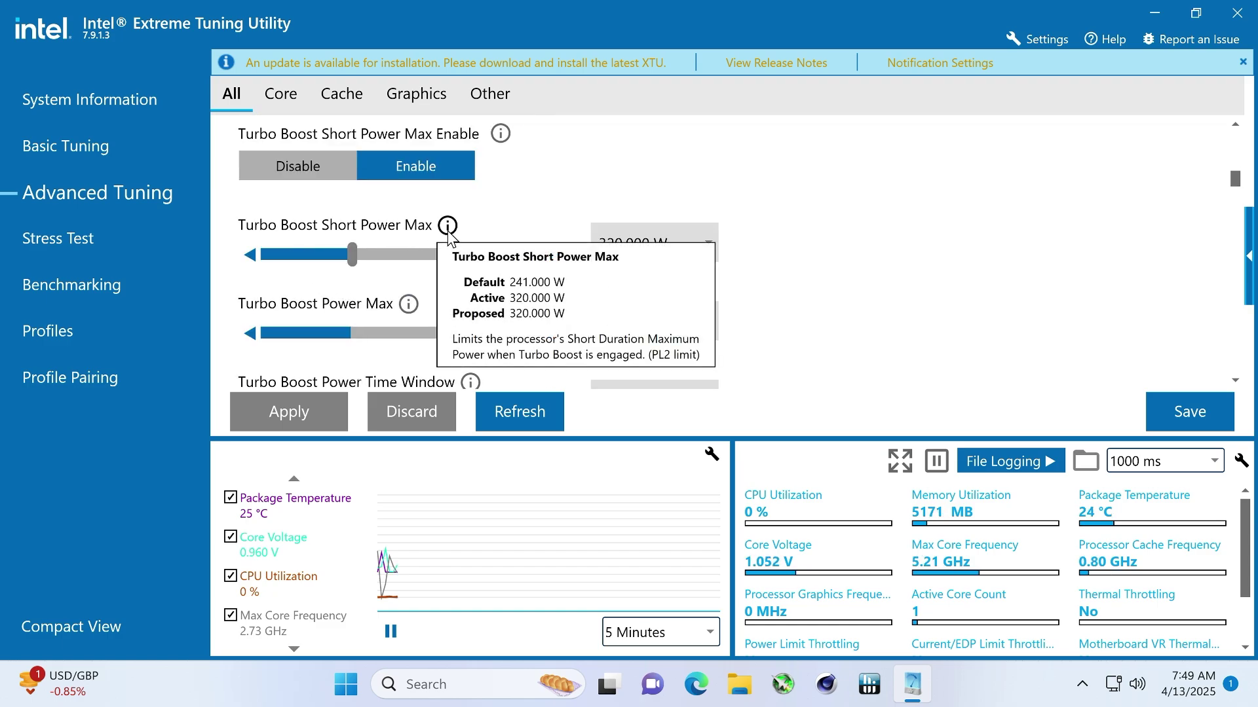
{"action": "scroll", "coordinate": [903, 580], "scroll_direction": "down", "scroll_amount": 1}
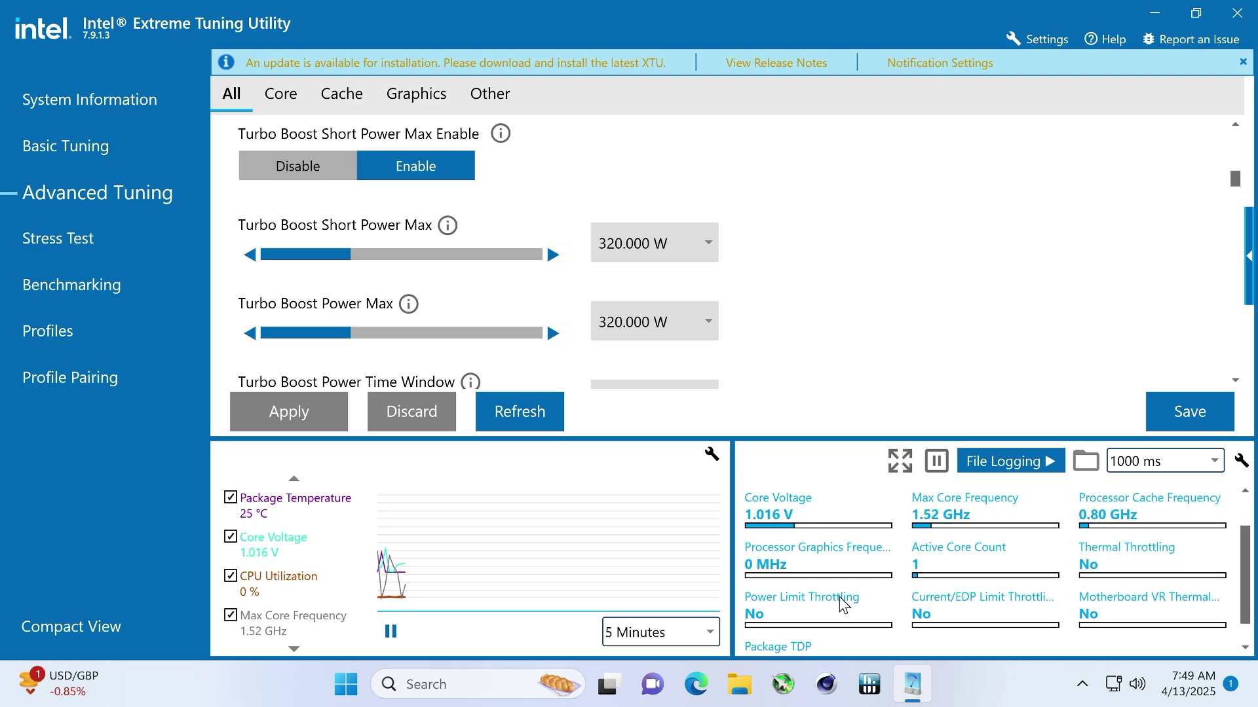
{"action": "mouse_move", "coordinate": [1106, 562]}
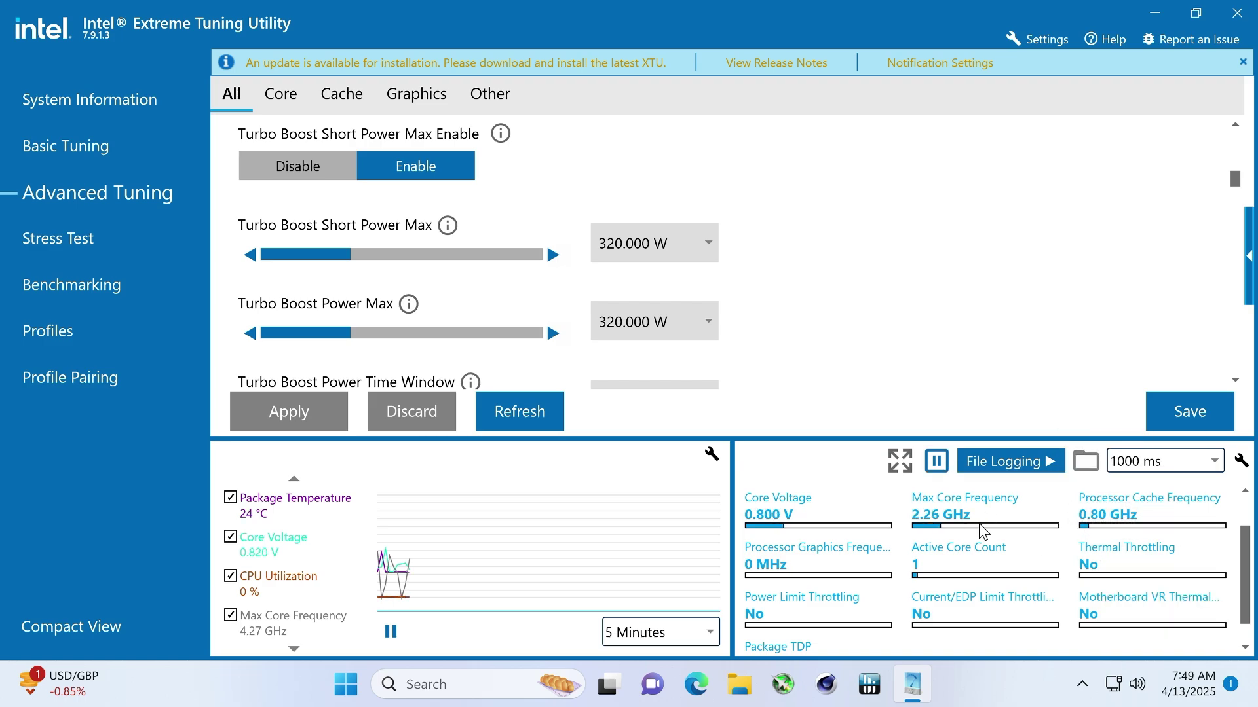
{"action": "mouse_move", "coordinate": [883, 547]}
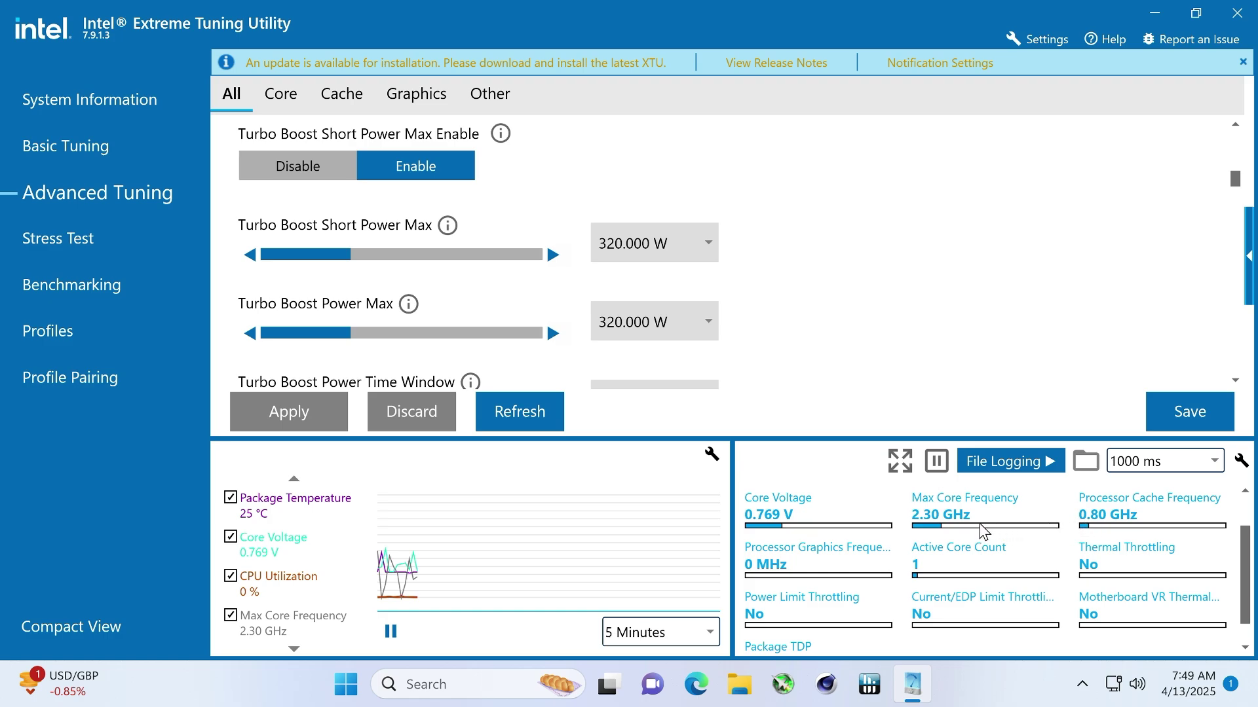
{"action": "mouse_move", "coordinate": [957, 532]}
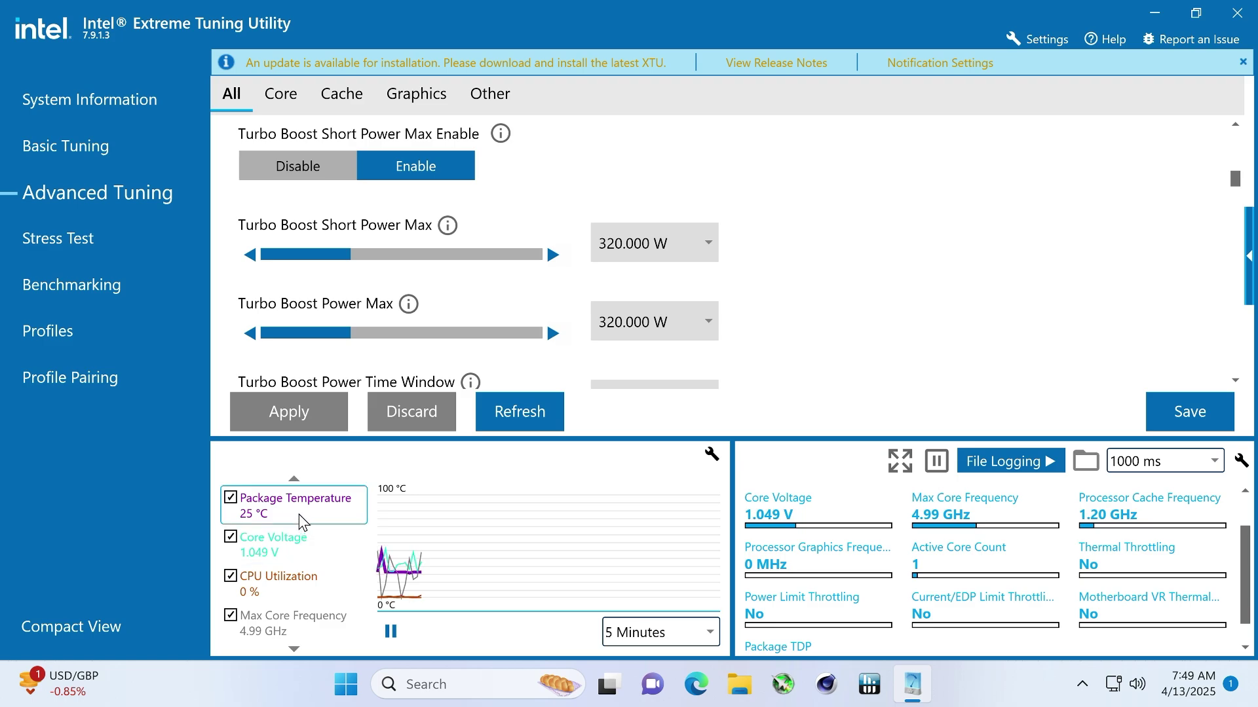
{"action": "mouse_move", "coordinate": [259, 517]}
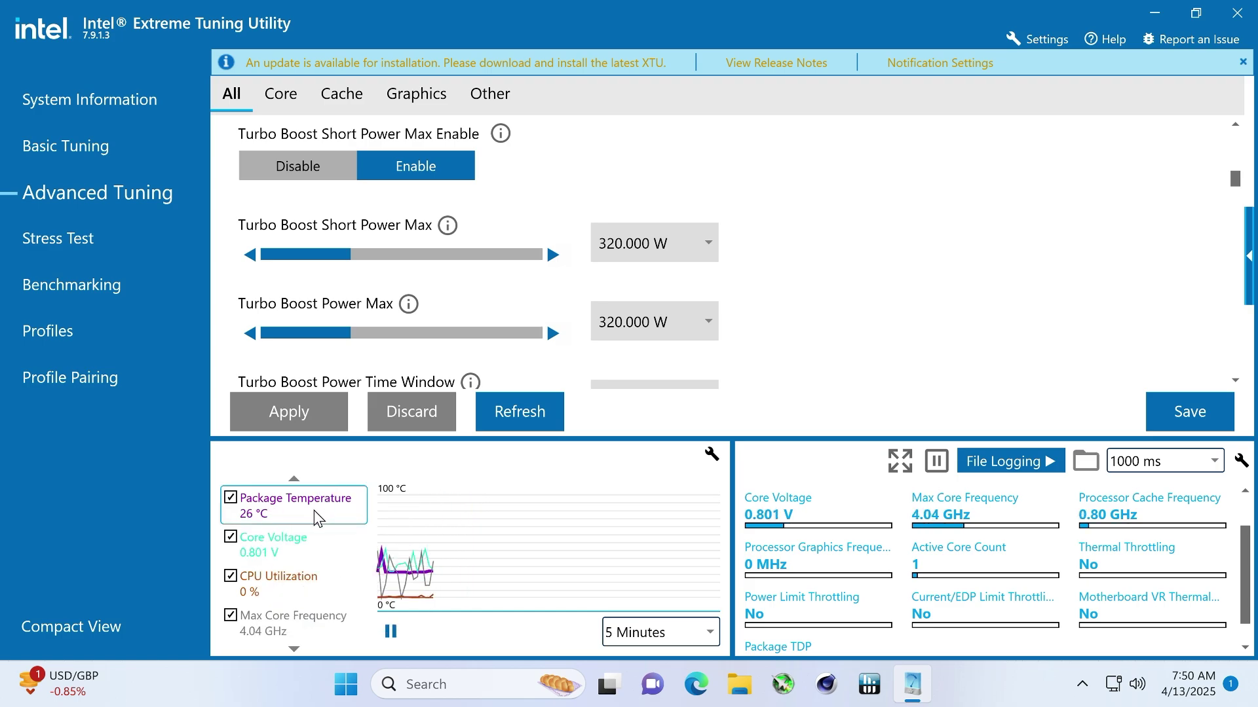
{"action": "mouse_move", "coordinate": [315, 511]}
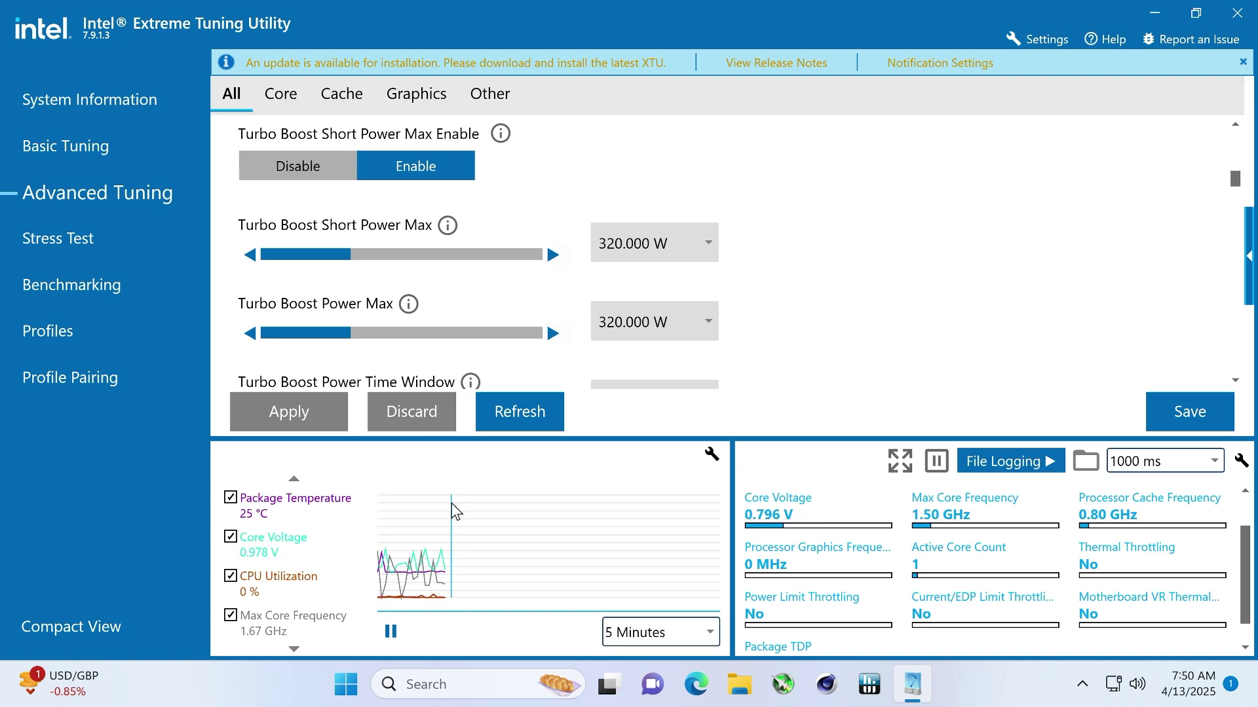
Step: Run Intel XTU Benchmark 2.0 on stock settings from the Benchmarking page, scoring 12991 Marks
{"action": "left_click", "coordinate": [70, 274]}
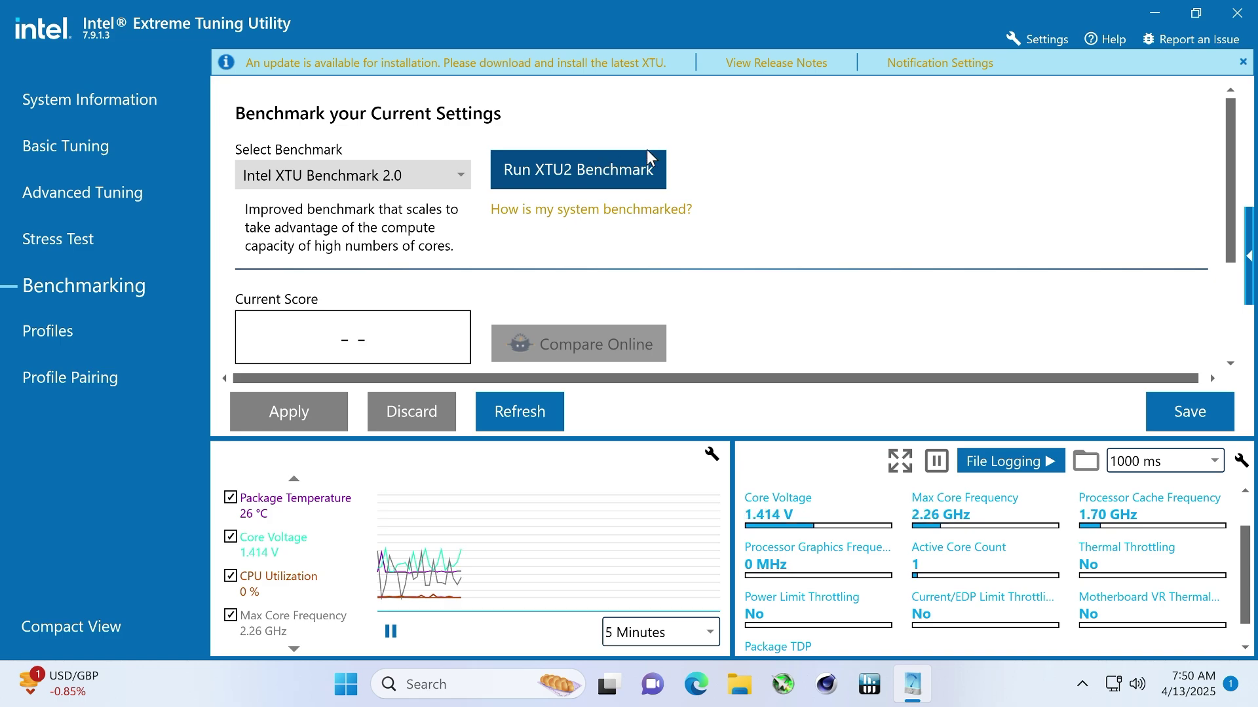
{"action": "left_click", "coordinate": [559, 171]}
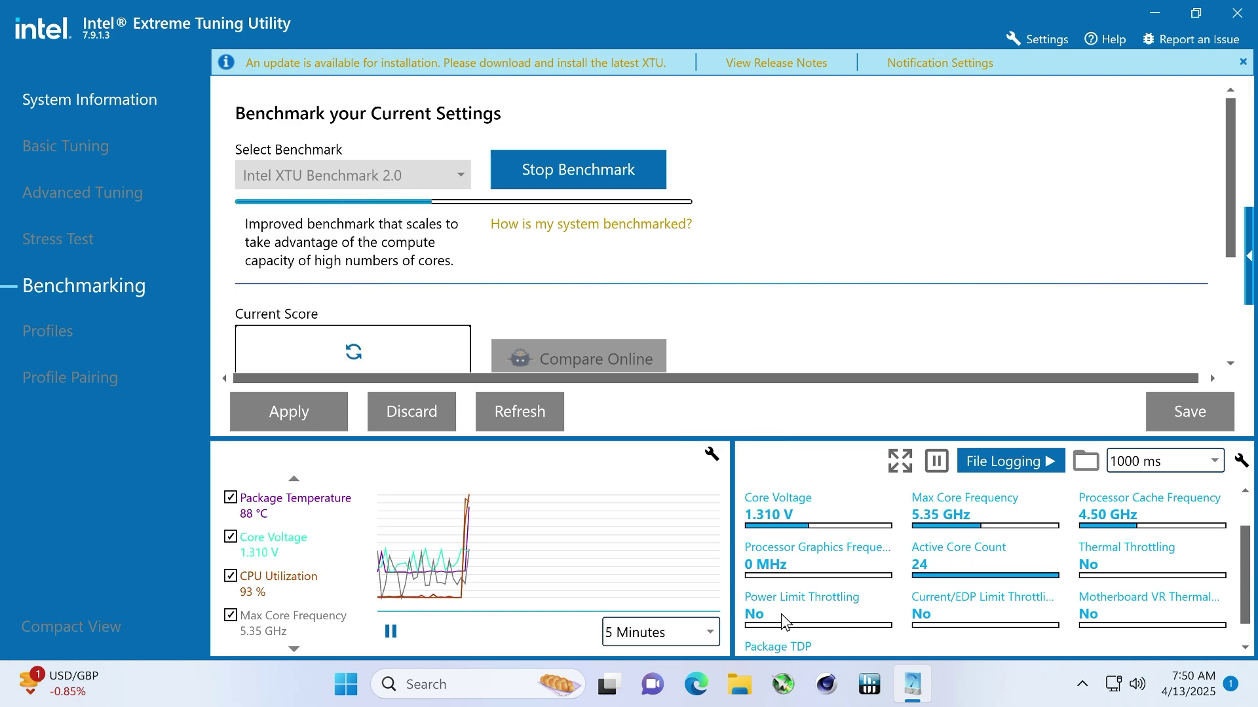
{"action": "mouse_move", "coordinate": [972, 609]}
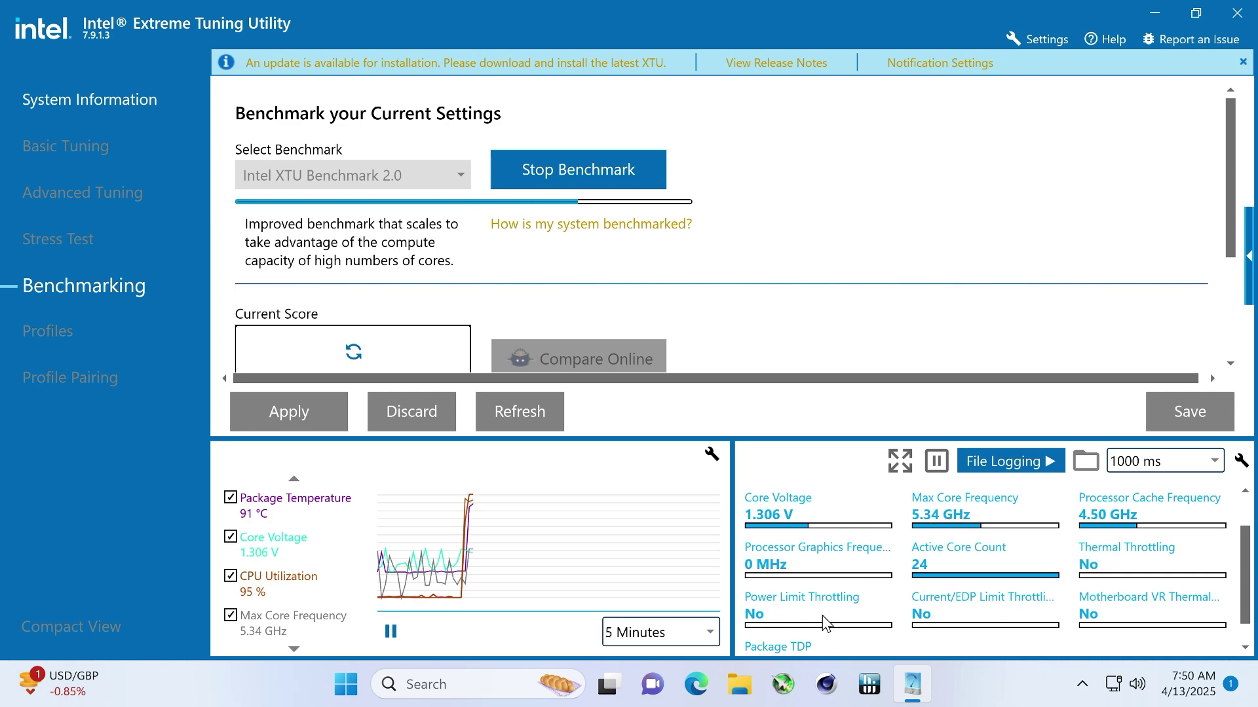
{"action": "mouse_move", "coordinate": [823, 618]}
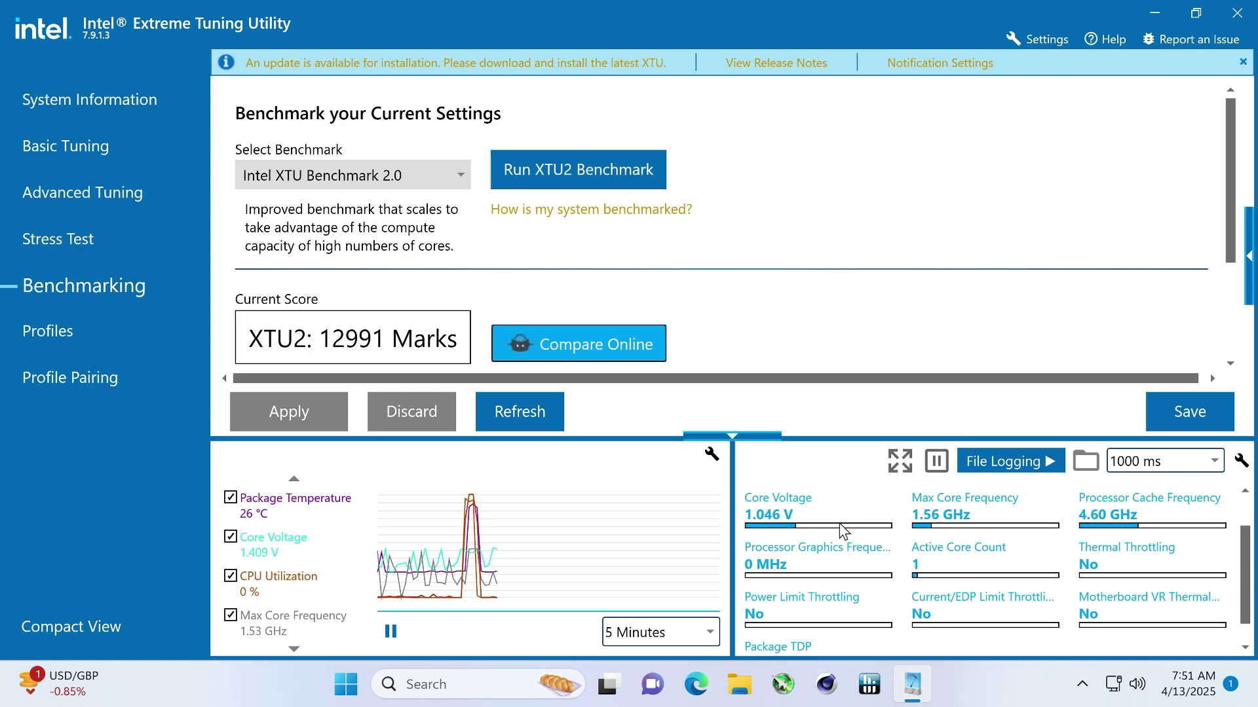
{"action": "scroll", "coordinate": [849, 534], "scroll_direction": "down", "scroll_amount": 1}
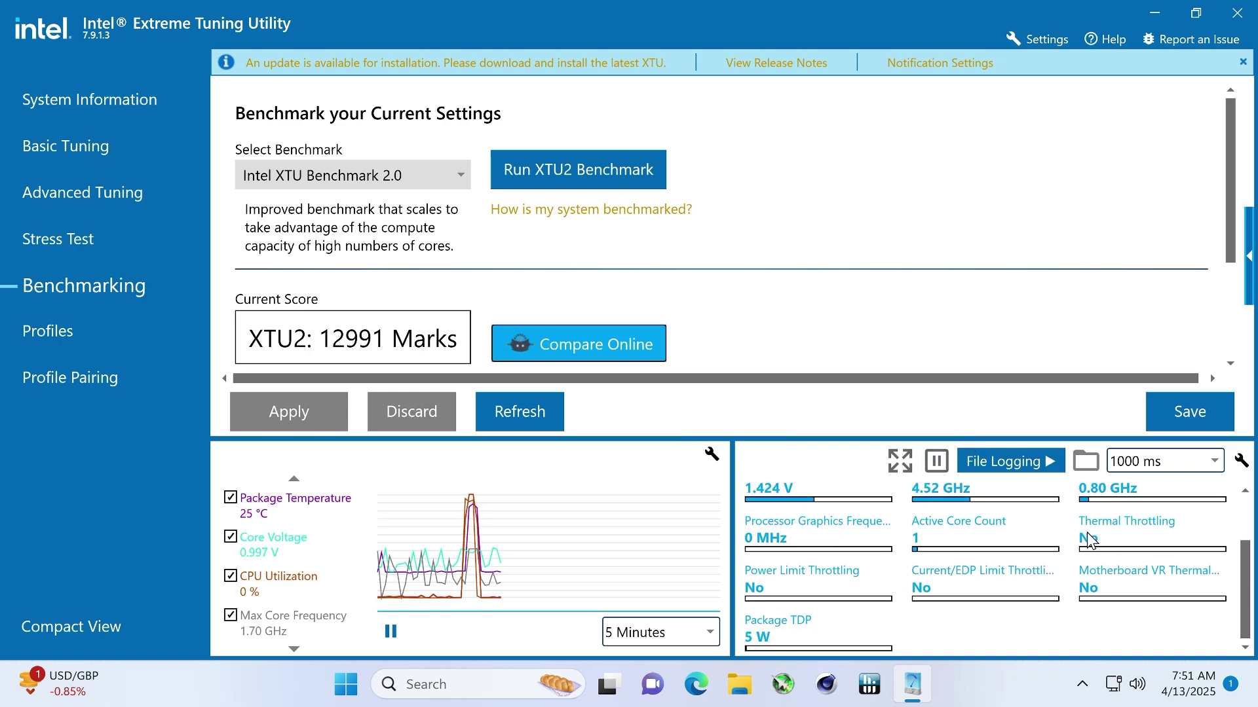
{"action": "mouse_move", "coordinate": [1122, 539]}
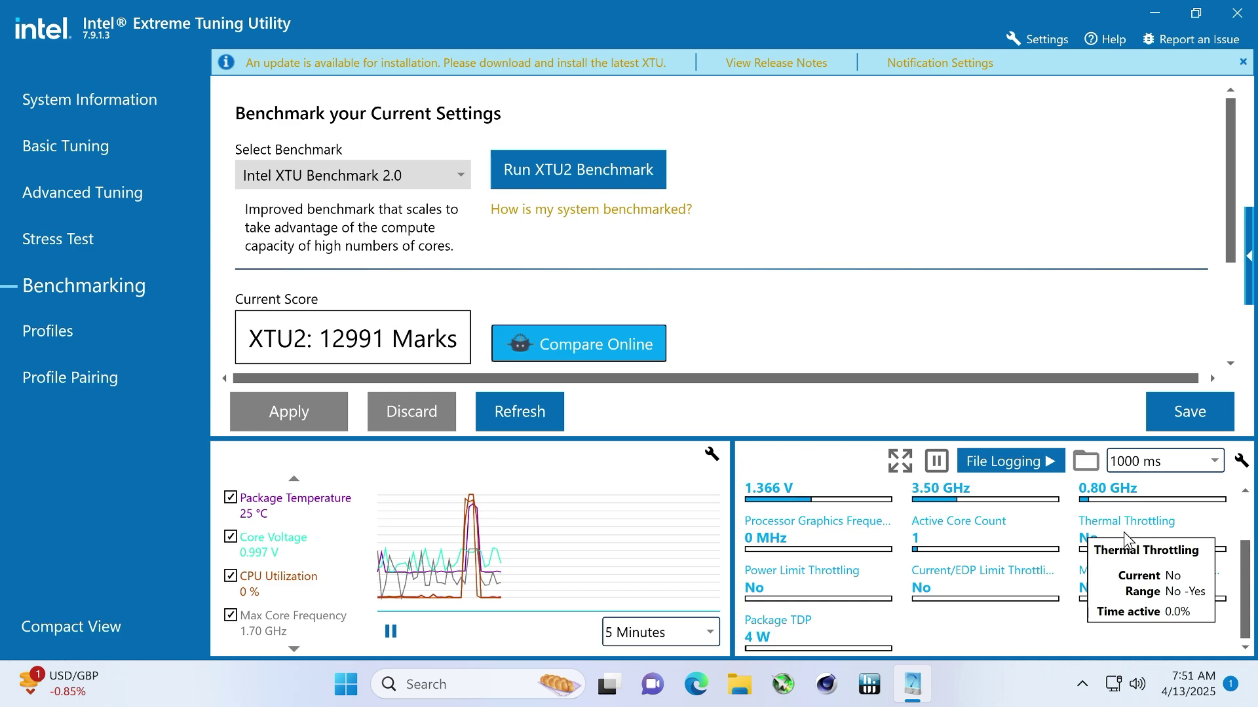
{"action": "mouse_move", "coordinate": [805, 598]}
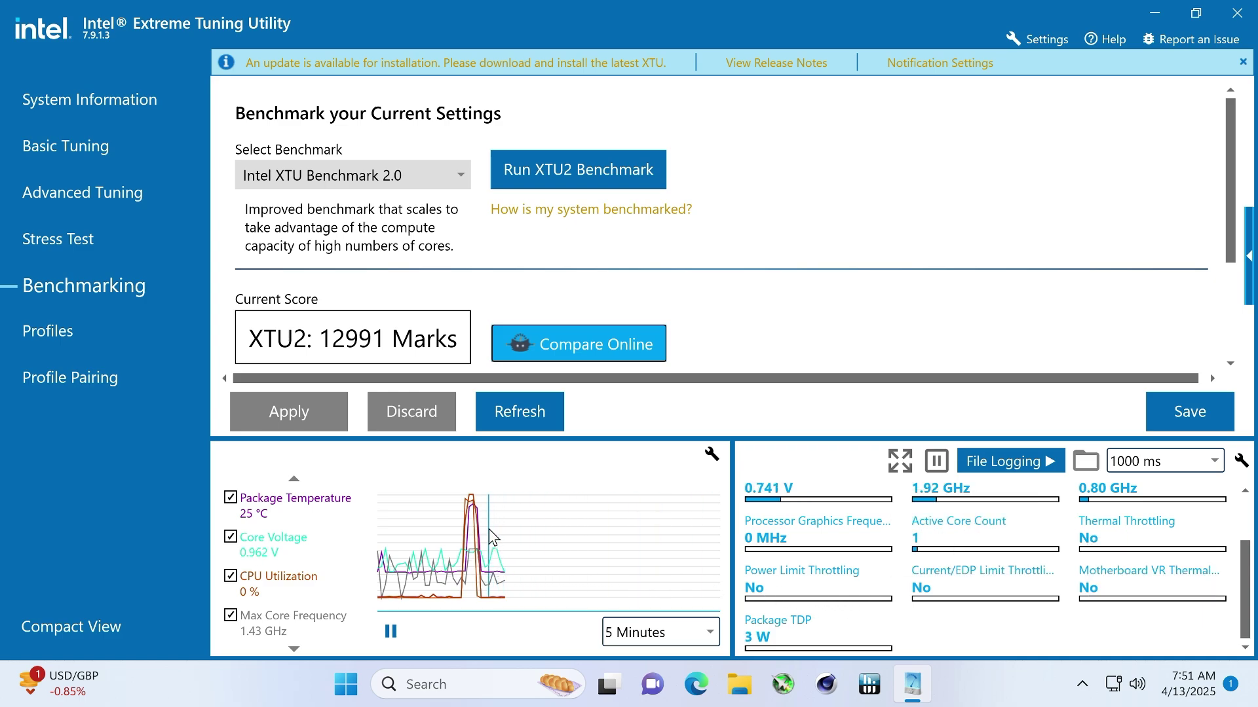
{"action": "mouse_move", "coordinate": [298, 513]}
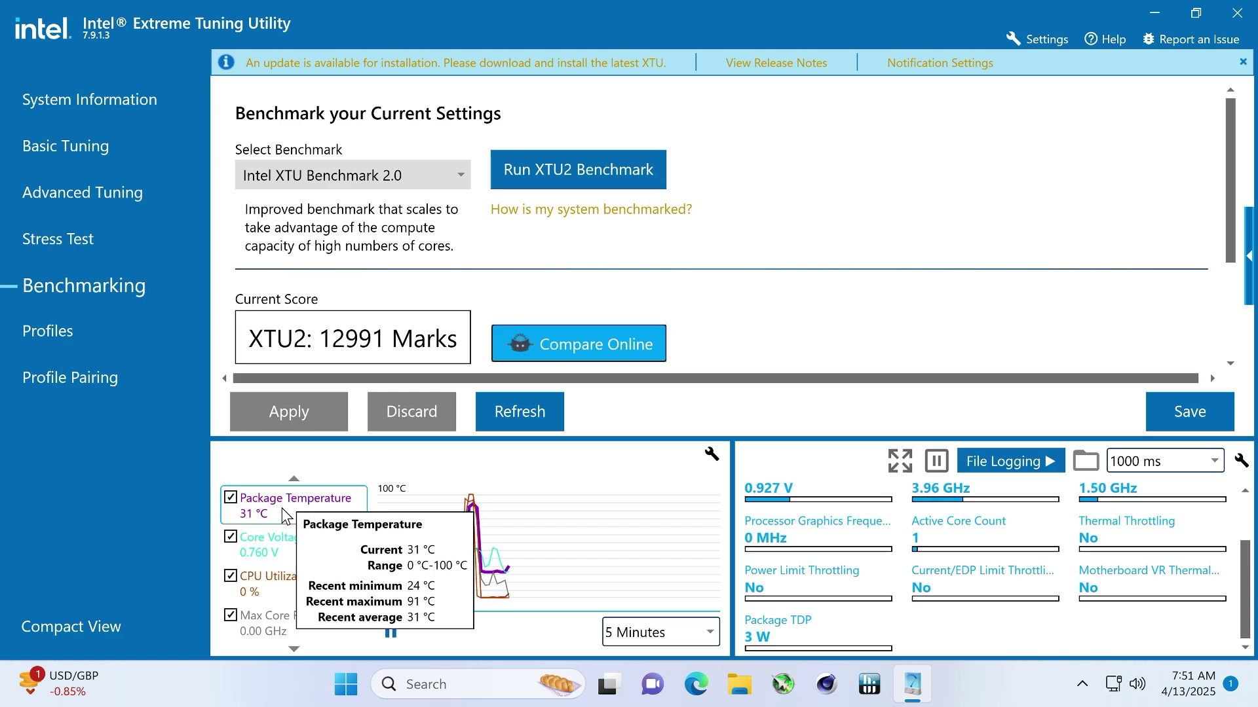
{"action": "scroll", "coordinate": [286, 537], "scroll_direction": "down", "scroll_amount": 2}
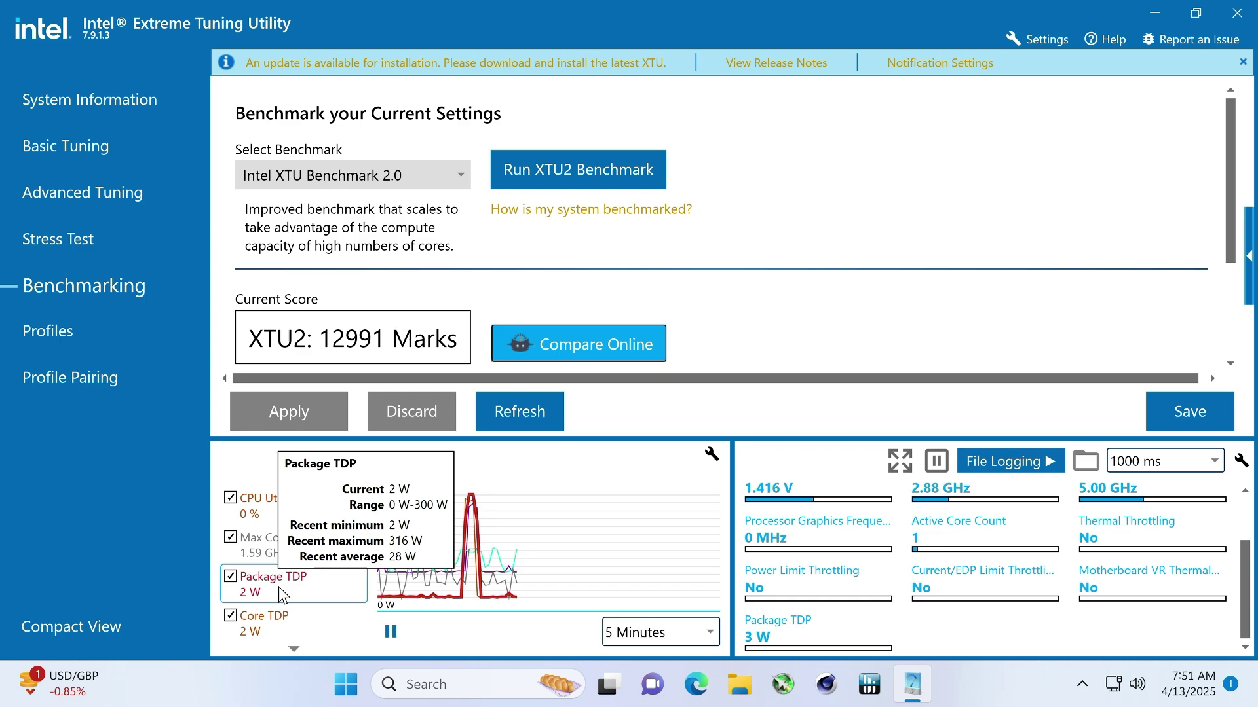
{"action": "mouse_move", "coordinate": [285, 621]}
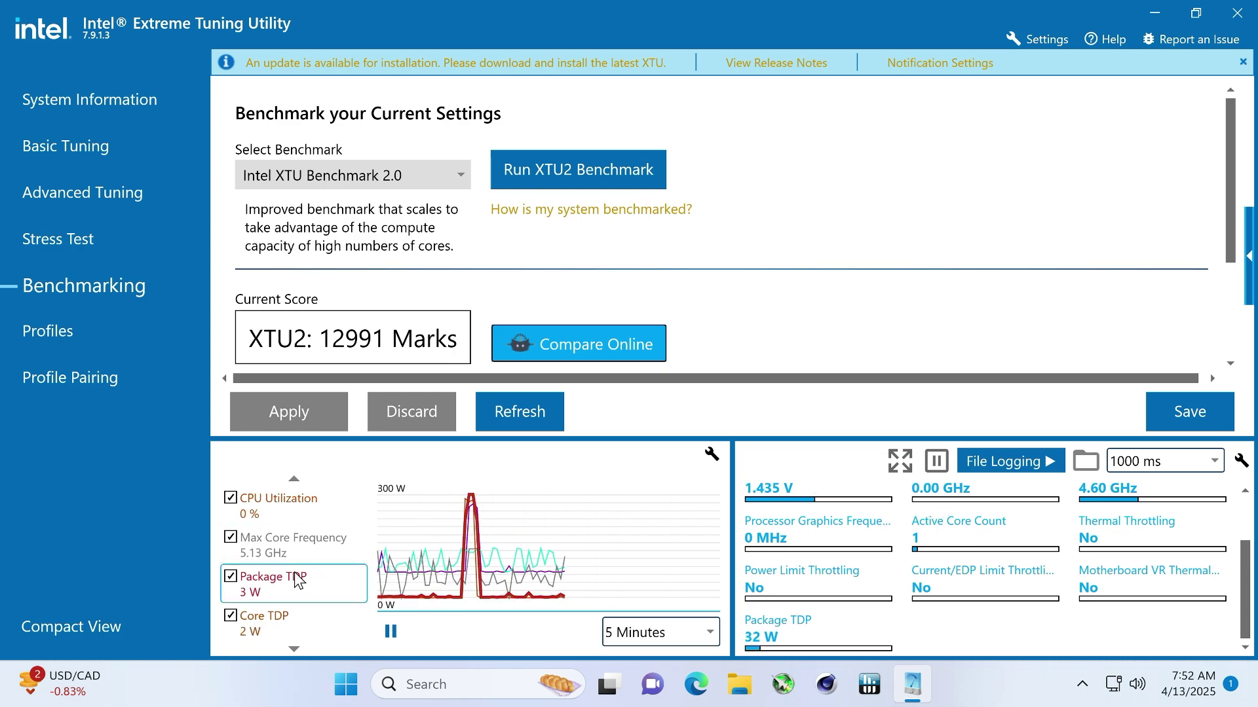
{"action": "mouse_move", "coordinate": [281, 547]}
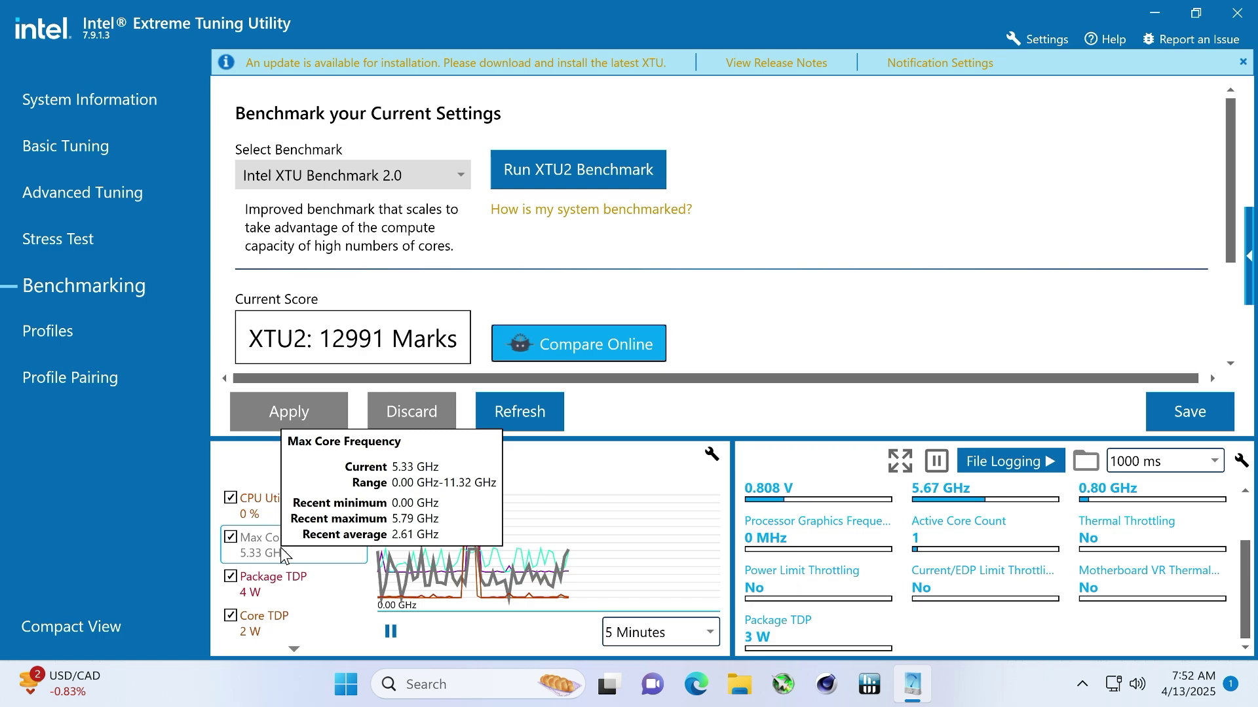
{"action": "scroll", "coordinate": [280, 548], "scroll_direction": "up", "scroll_amount": 2}
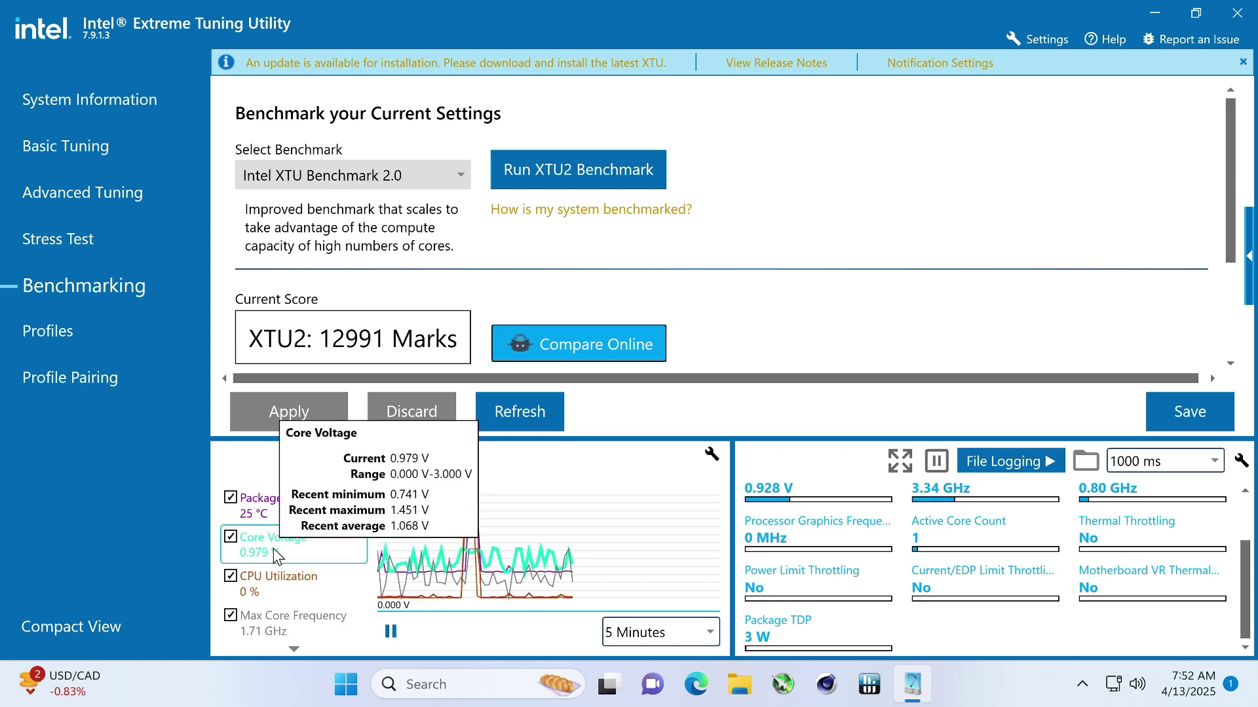
{"action": "scroll", "coordinate": [274, 549], "scroll_direction": "down", "scroll_amount": 2}
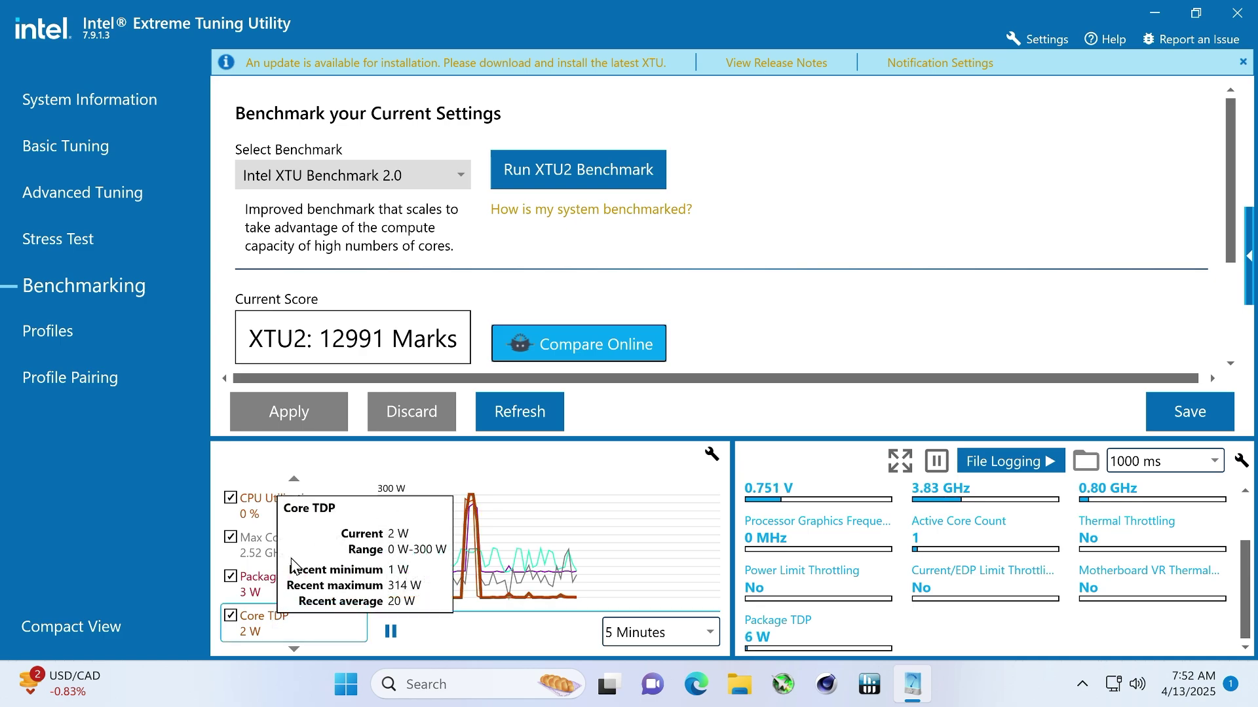
Step: Close XTU and exit it completely from its system tray icon
{"action": "left_click", "coordinate": [1238, 19]}
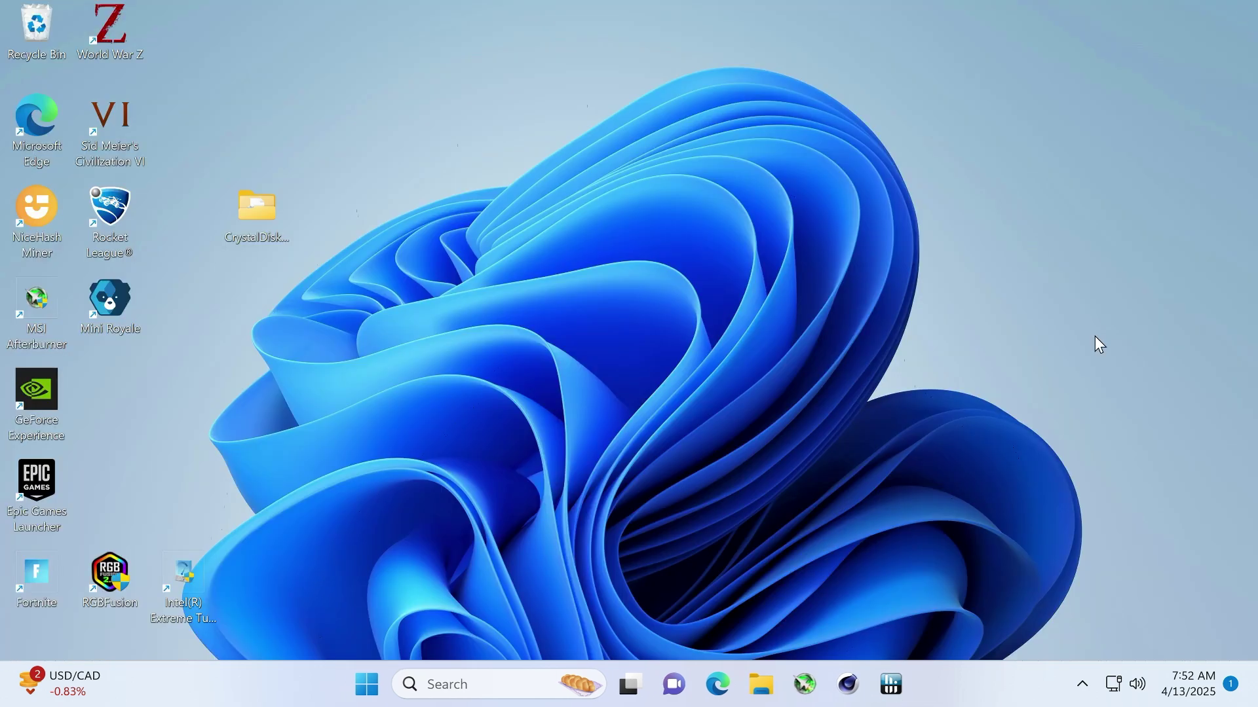
{"action": "left_click", "coordinate": [1084, 685]}
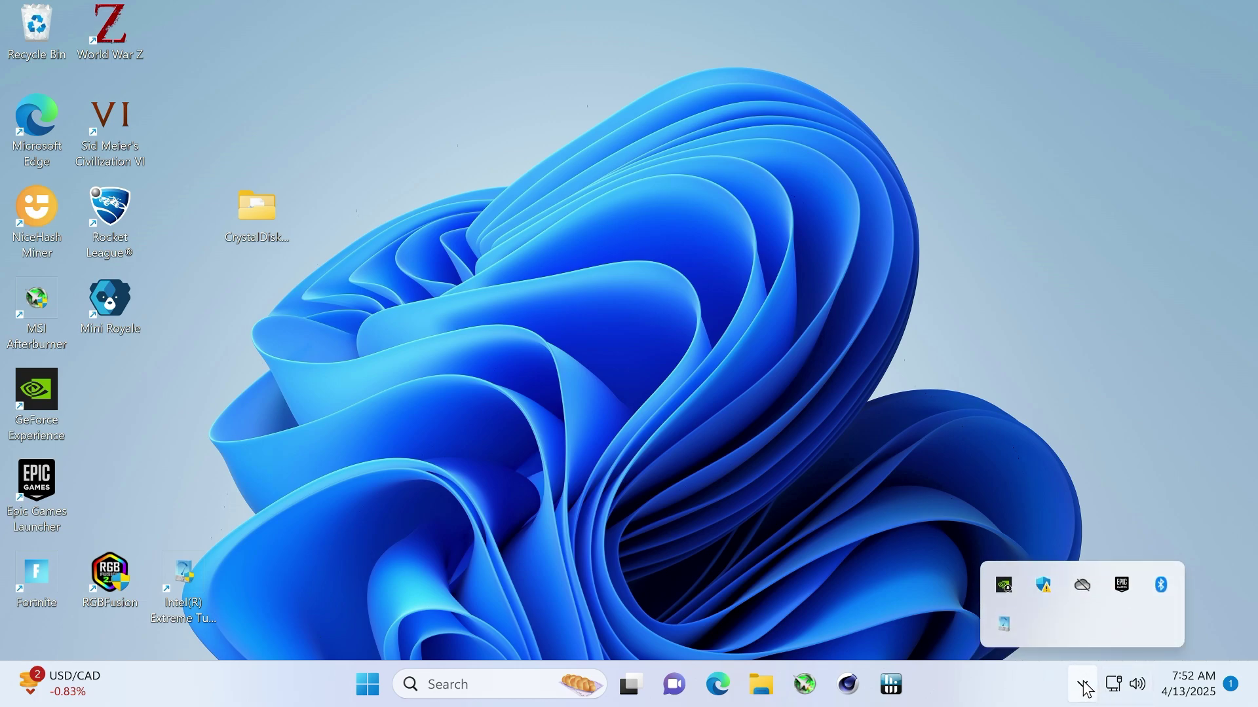
{"action": "right_click", "coordinate": [1006, 626]}
{"action": "left_click", "coordinate": [969, 616]}
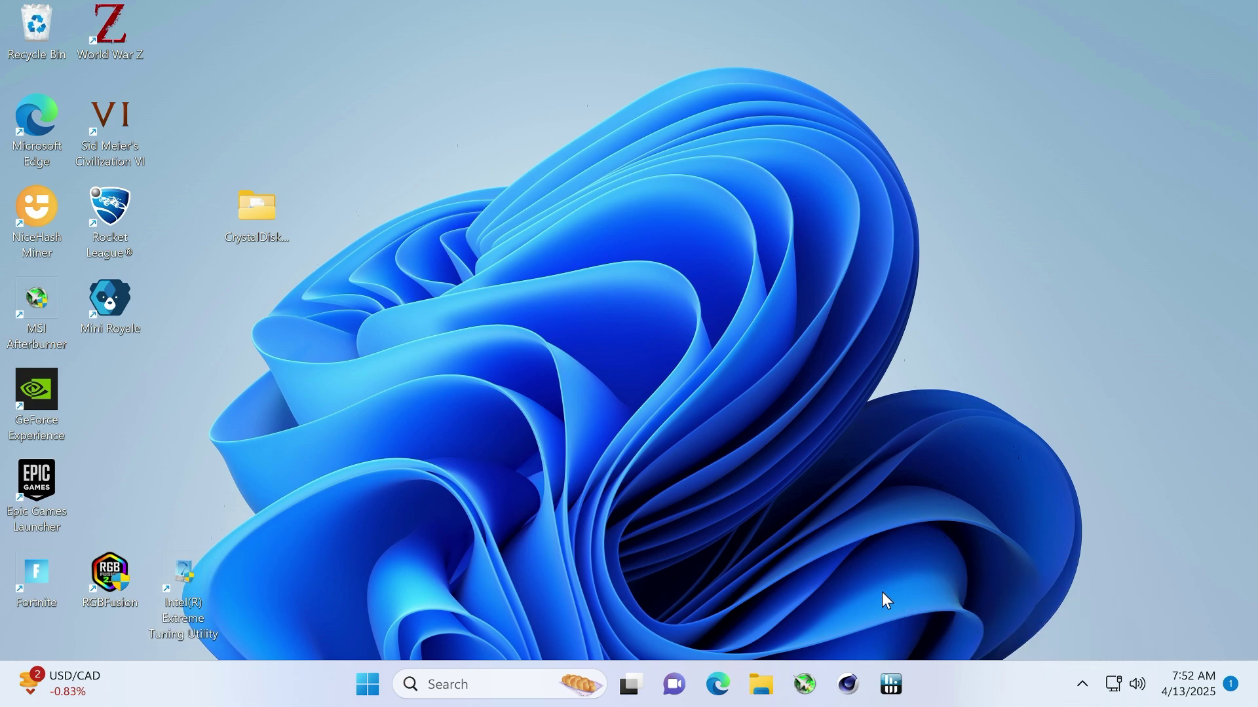
Step: Open Documents > CinebenchR23 in File Explorer and launch Cinebench R23
{"action": "left_click", "coordinate": [761, 685]}
{"action": "left_click", "coordinate": [325, 354]}
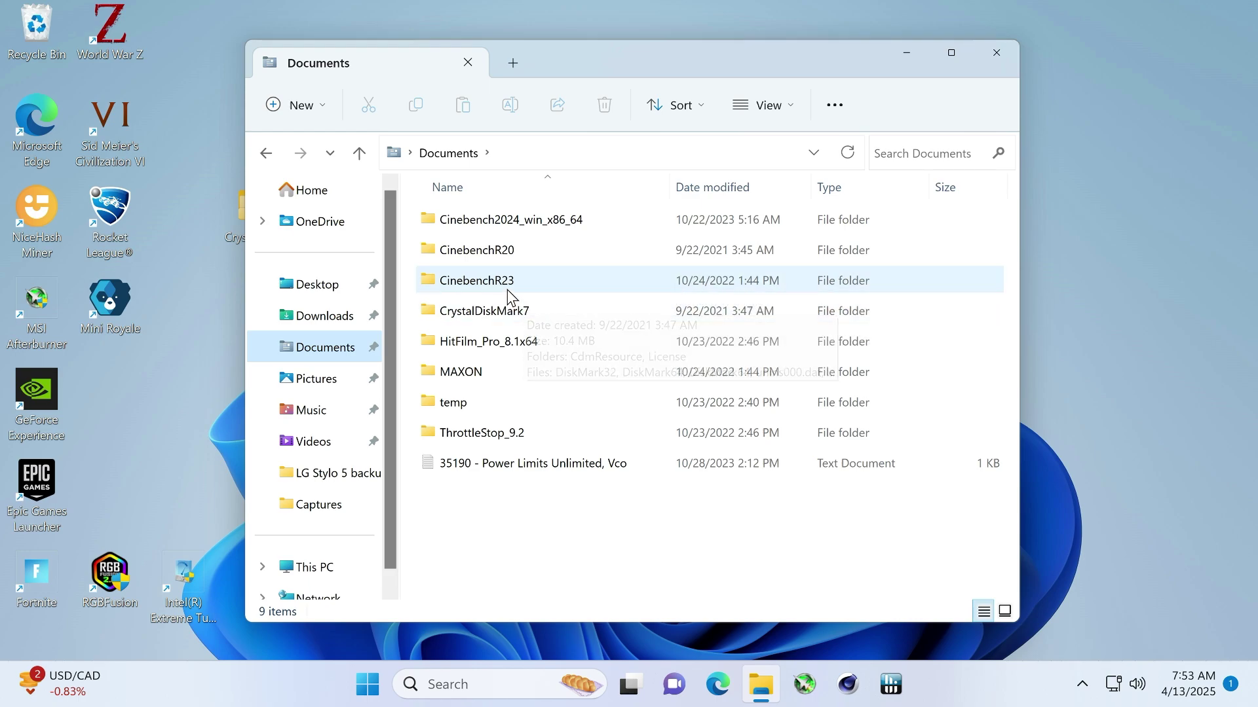
{"action": "mouse_move", "coordinate": [507, 289]}
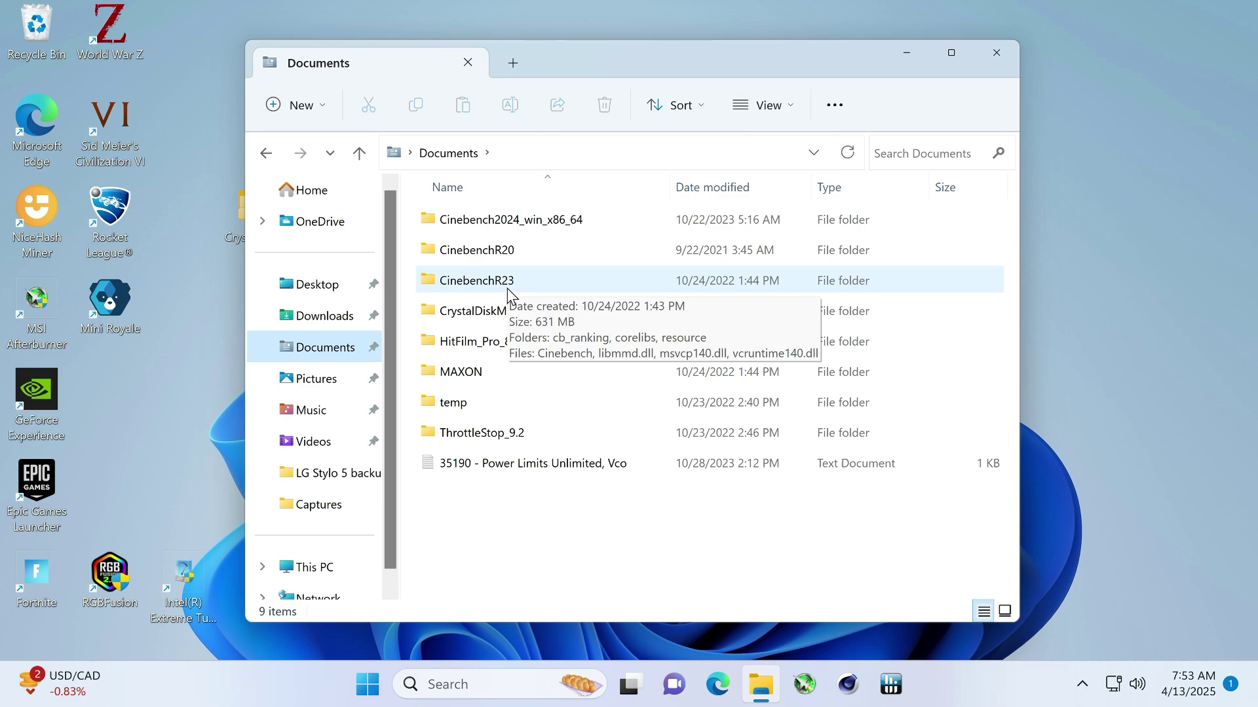
{"action": "double_click", "coordinate": [507, 288]}
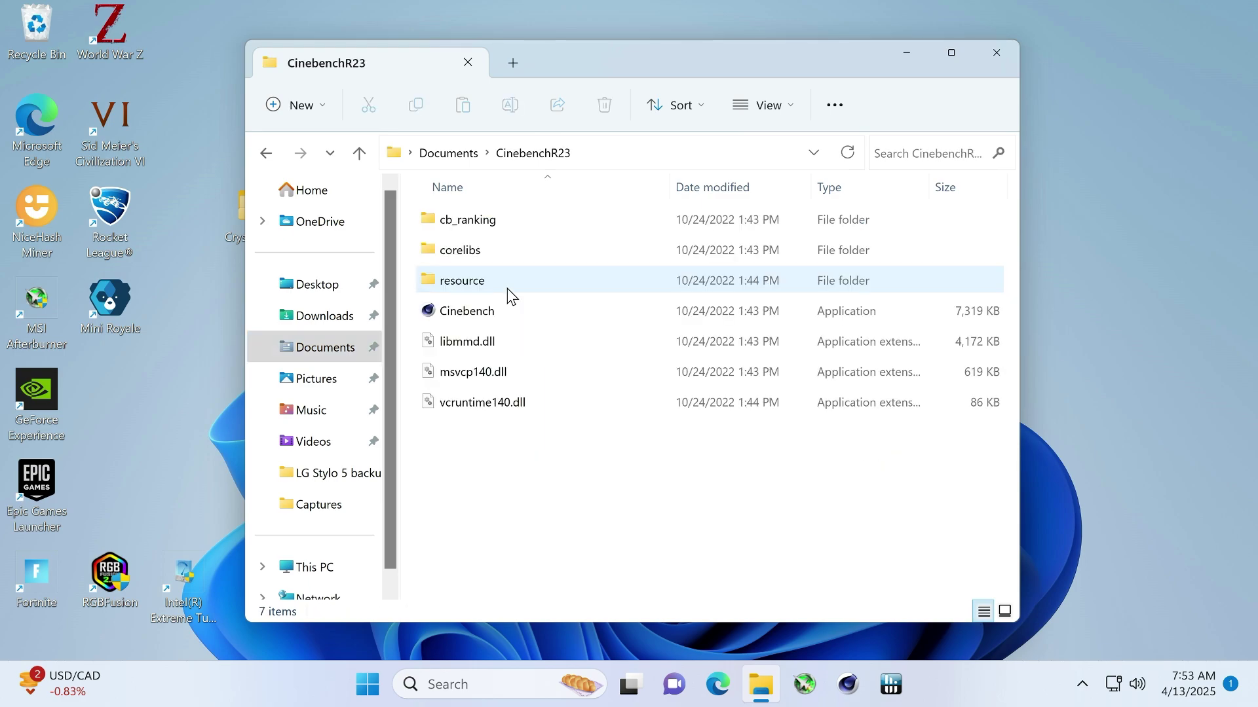
{"action": "left_click", "coordinate": [485, 320]}
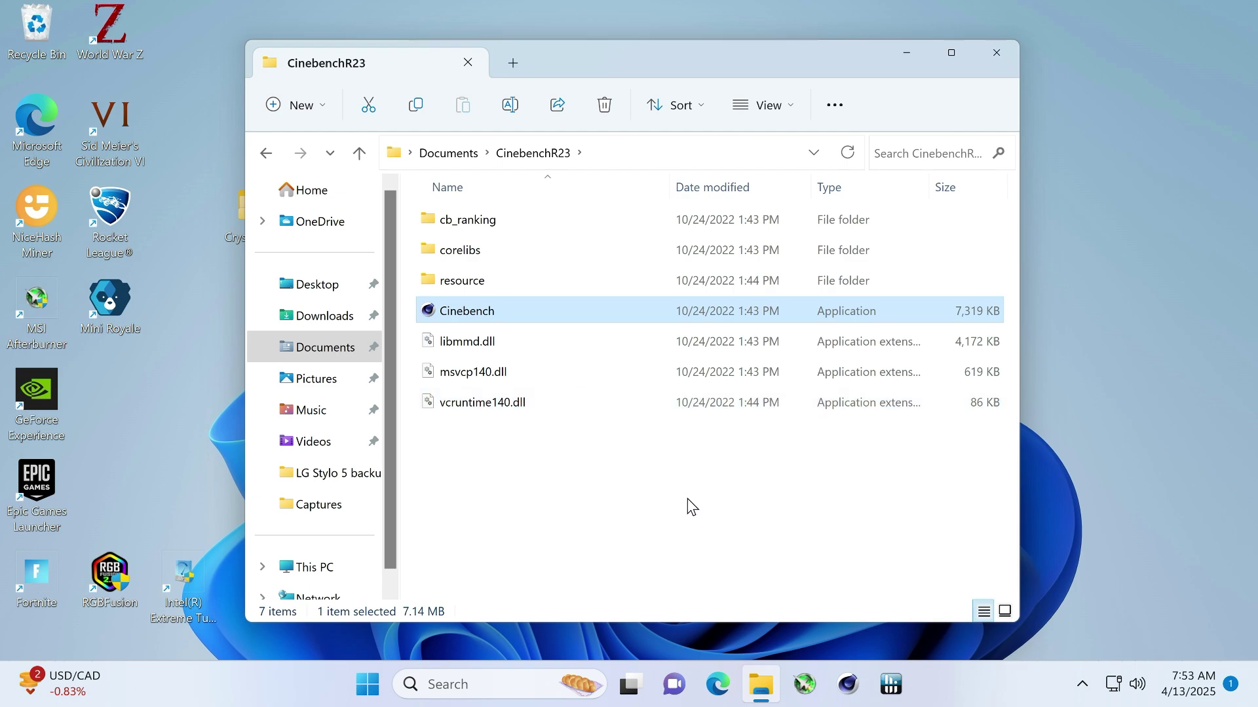
{"action": "key", "text": "Return"}
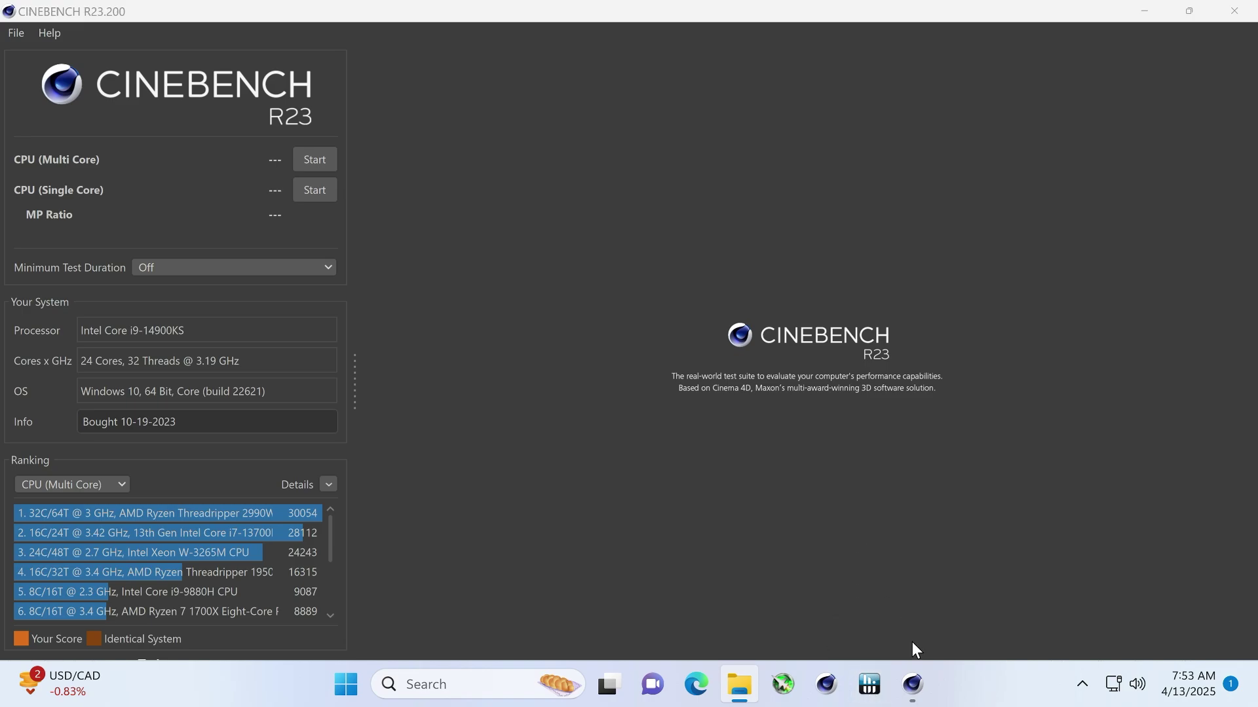
Step: Launch HWiNFO64 with administrator rights in sensors-only mode and dismiss the update notice
{"action": "left_click", "coordinate": [869, 685]}
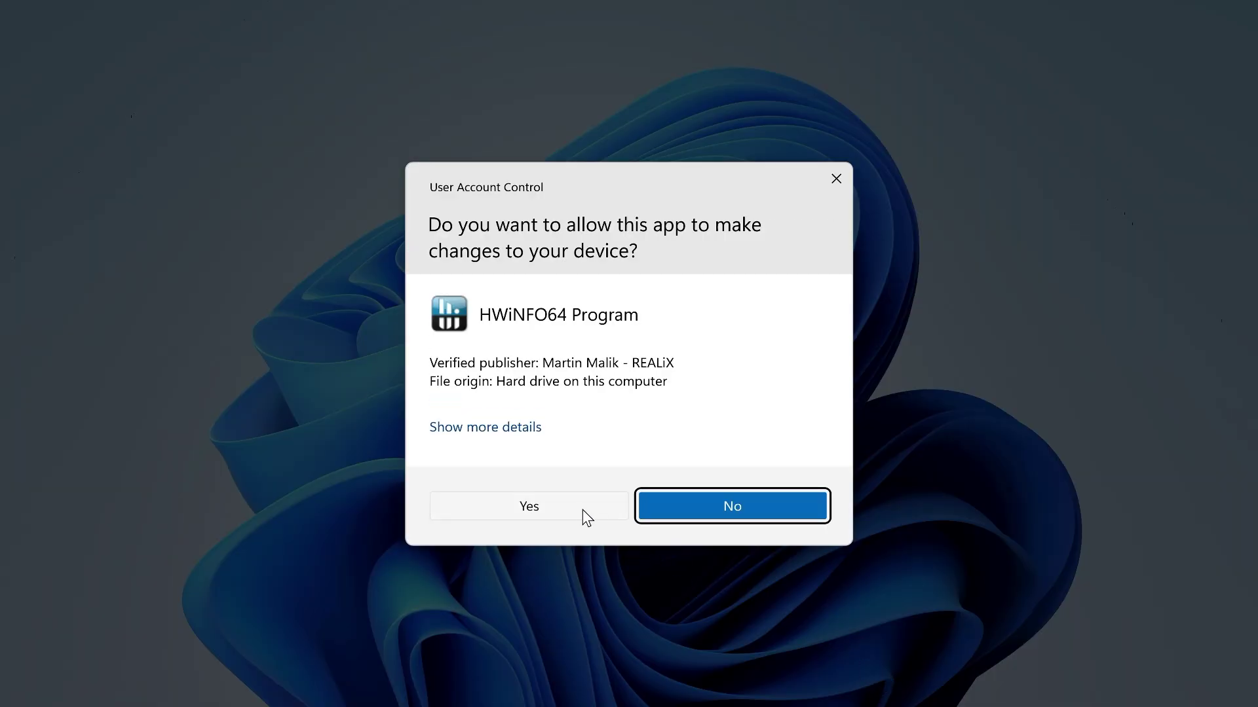
{"action": "left_click", "coordinate": [585, 515]}
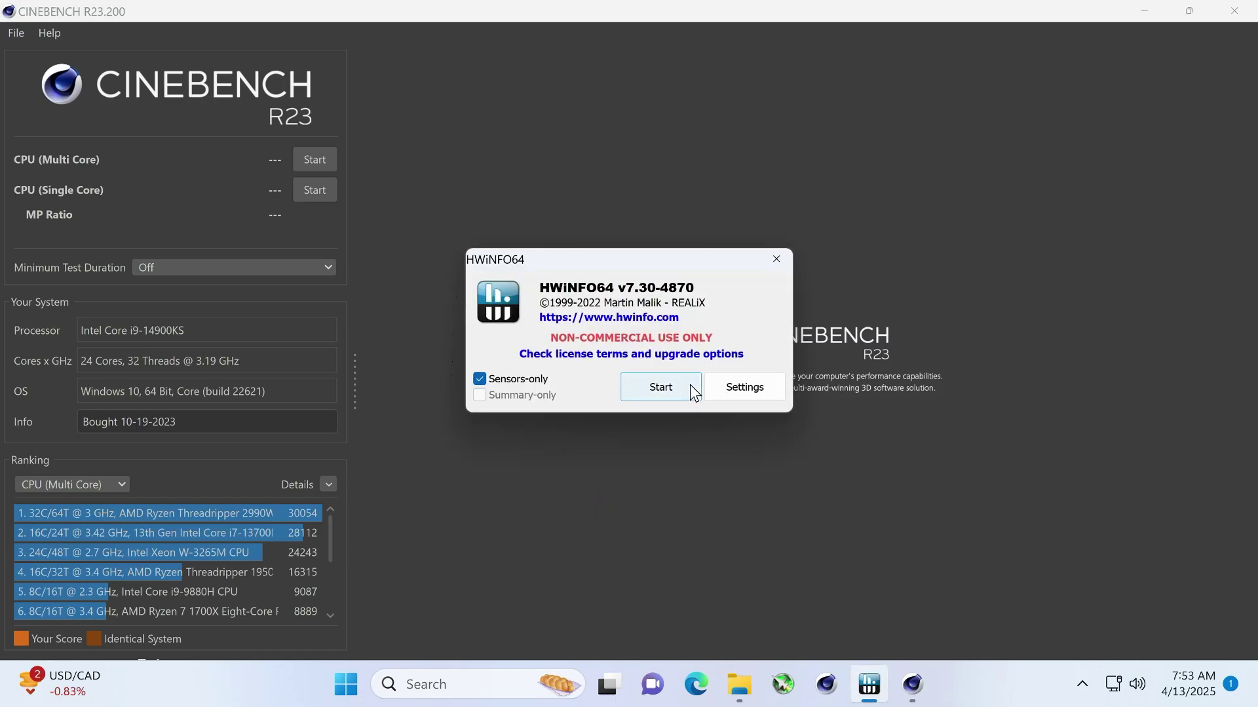
{"action": "left_click", "coordinate": [659, 393]}
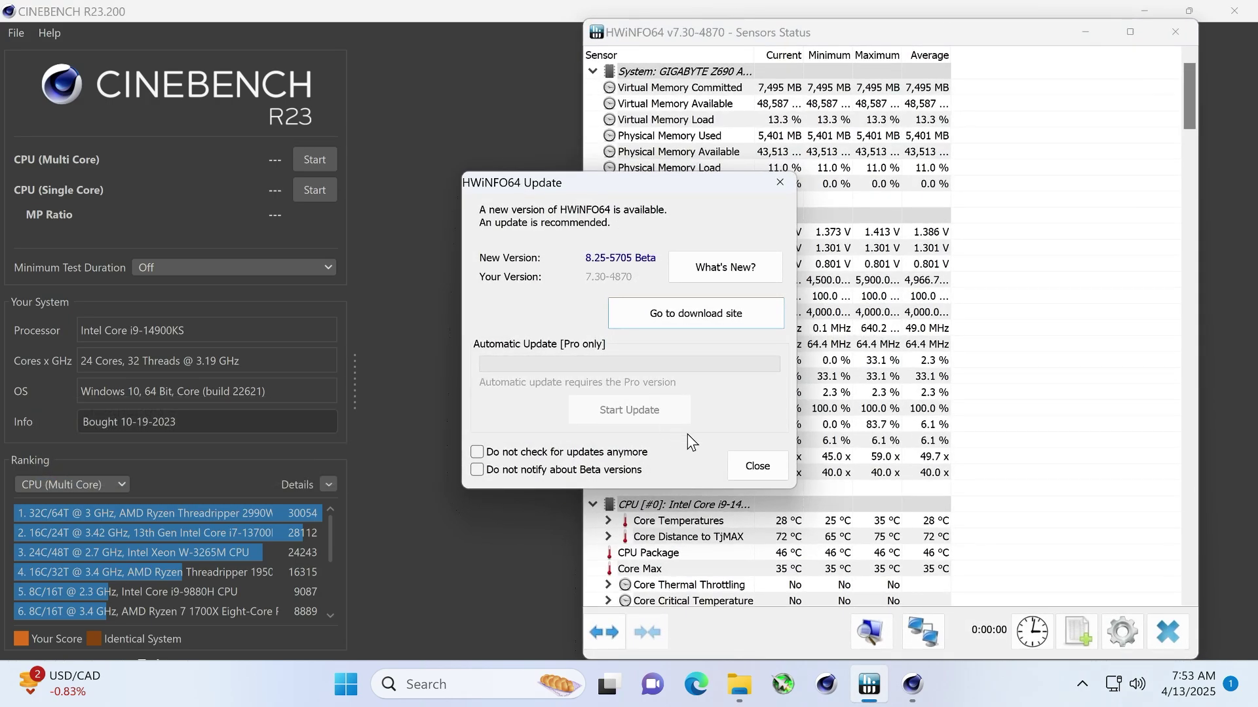
{"action": "left_click", "coordinate": [760, 469]}
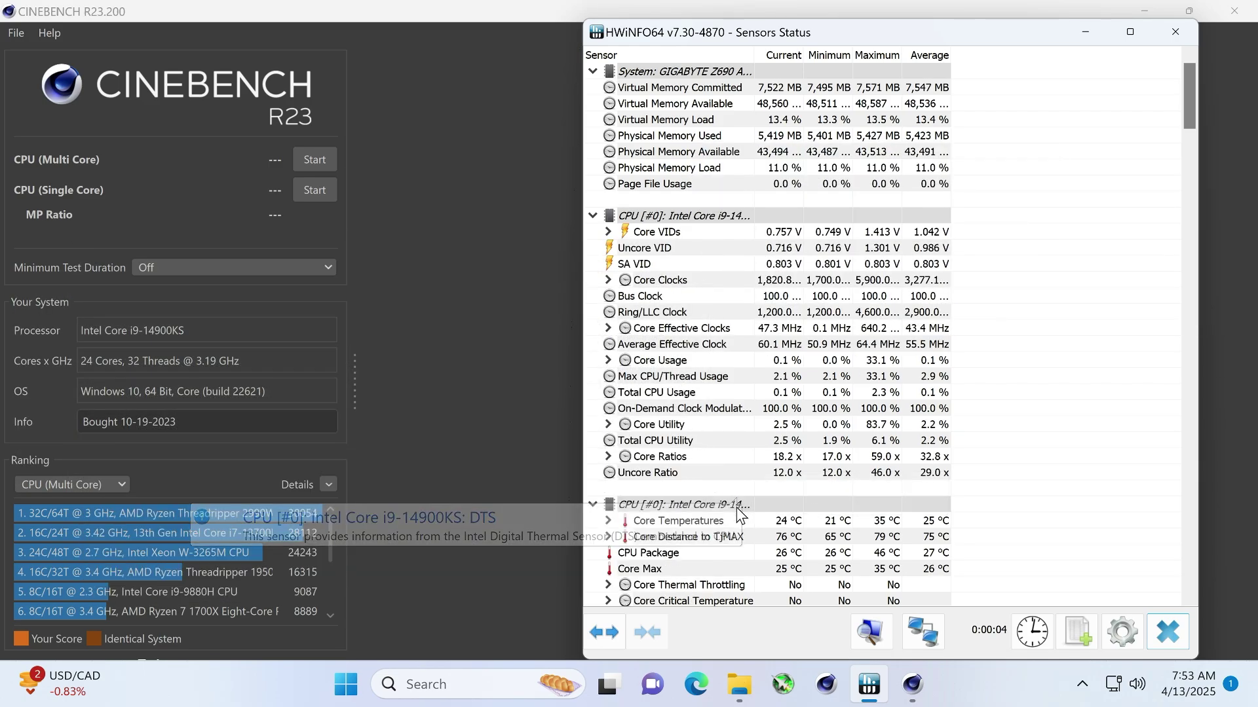
Step: Collapse the system and CPU voltage/clock sensor groups and reset the min/max/average values
{"action": "left_click", "coordinate": [591, 70]}
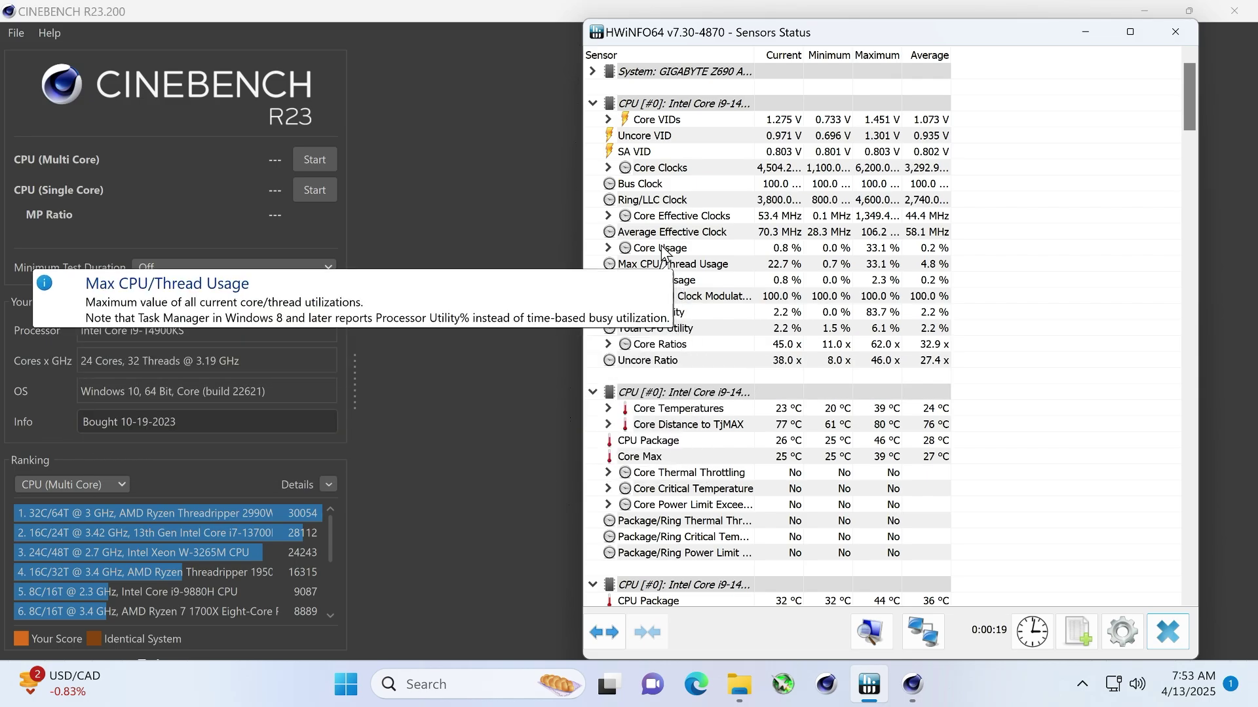
{"action": "left_click", "coordinate": [593, 103]}
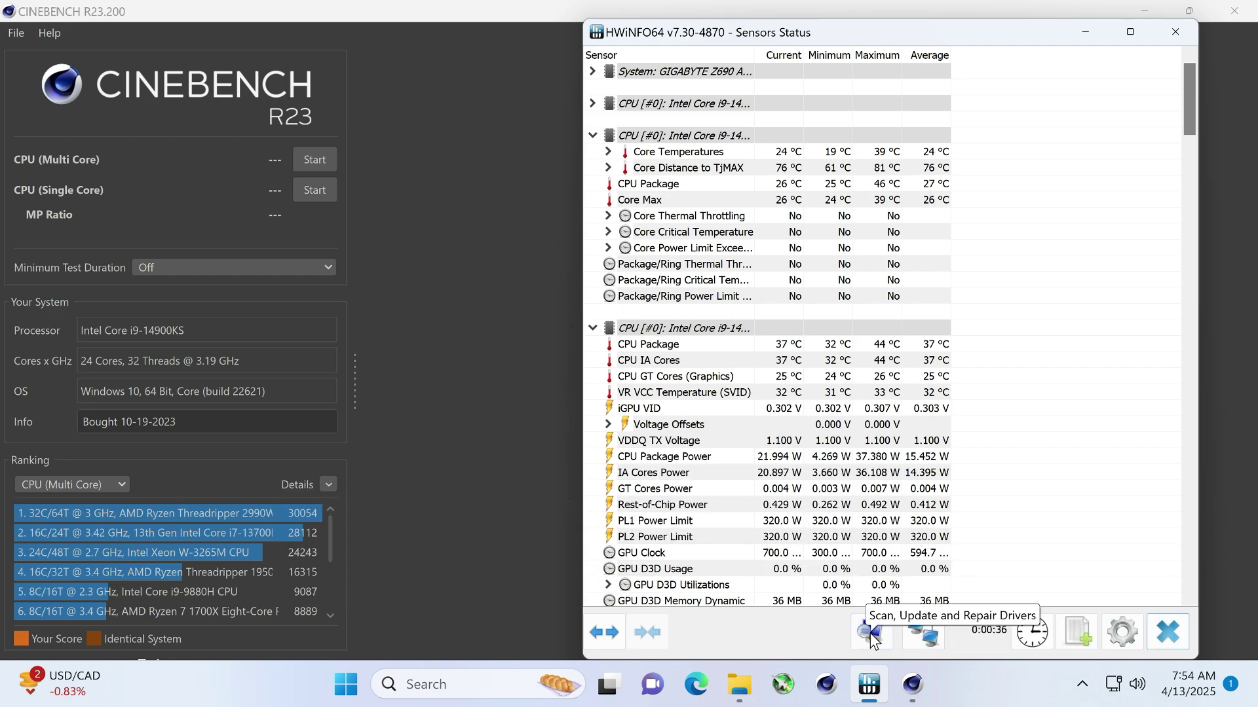
{"action": "left_click", "coordinate": [1032, 634]}
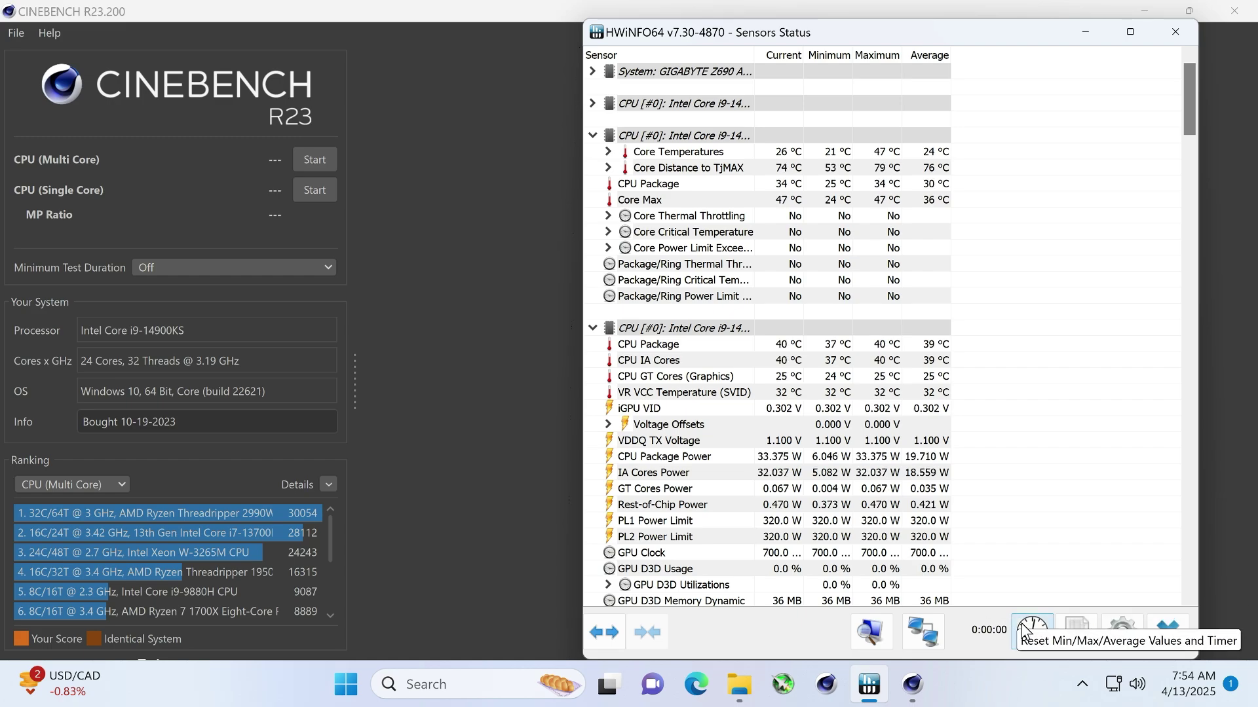
Step: Run Cinebench R23's CPU Multi Core test, which scores 38902 pts
{"action": "left_click", "coordinate": [317, 157]}
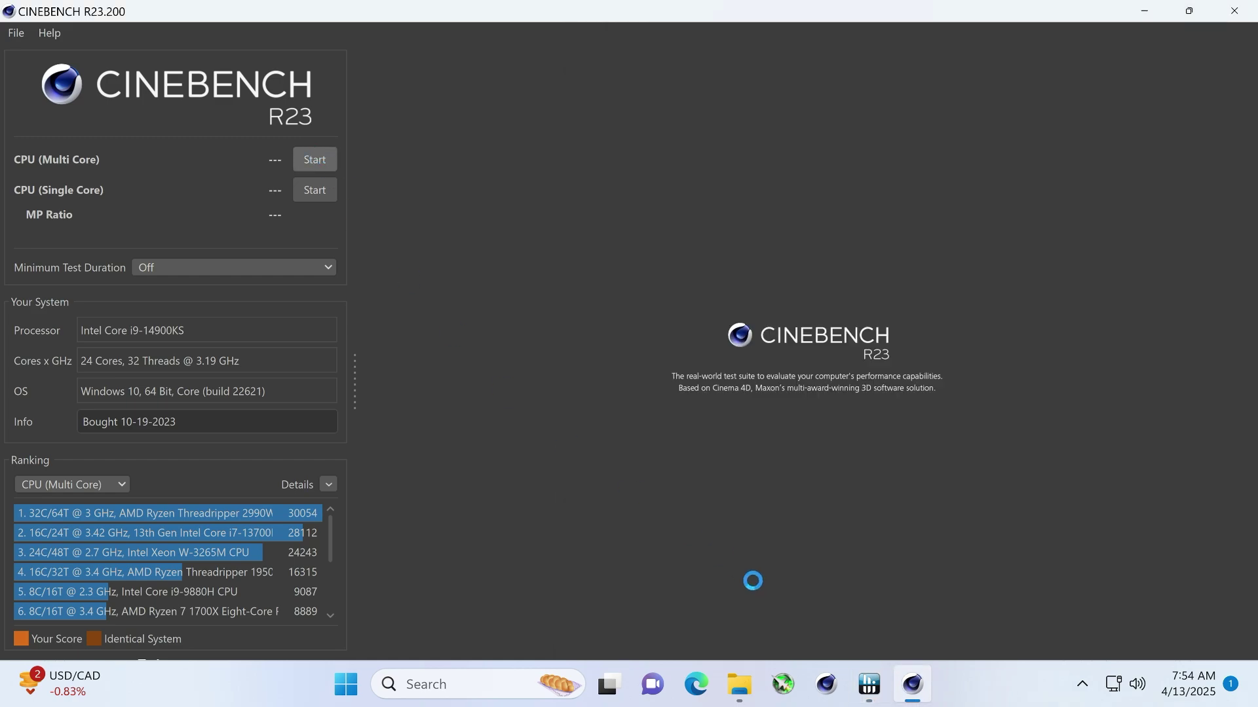
{"action": "mouse_move", "coordinate": [871, 696]}
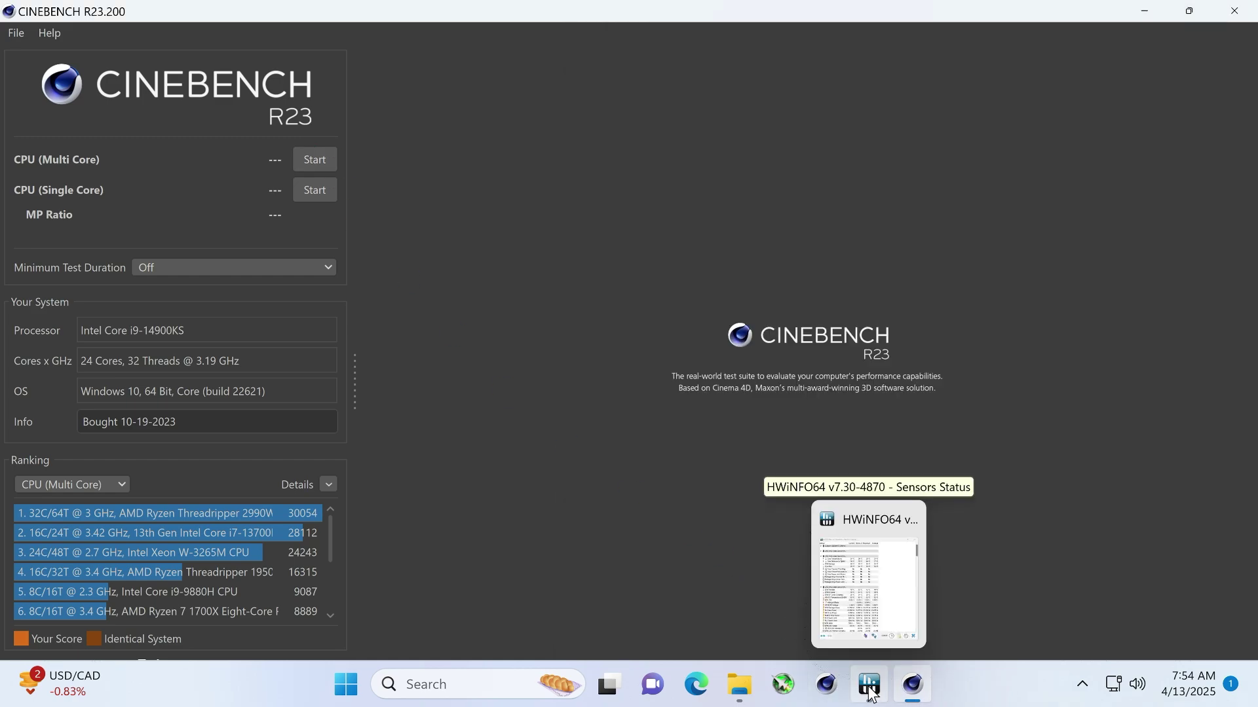
{"action": "left_click", "coordinate": [871, 696]}
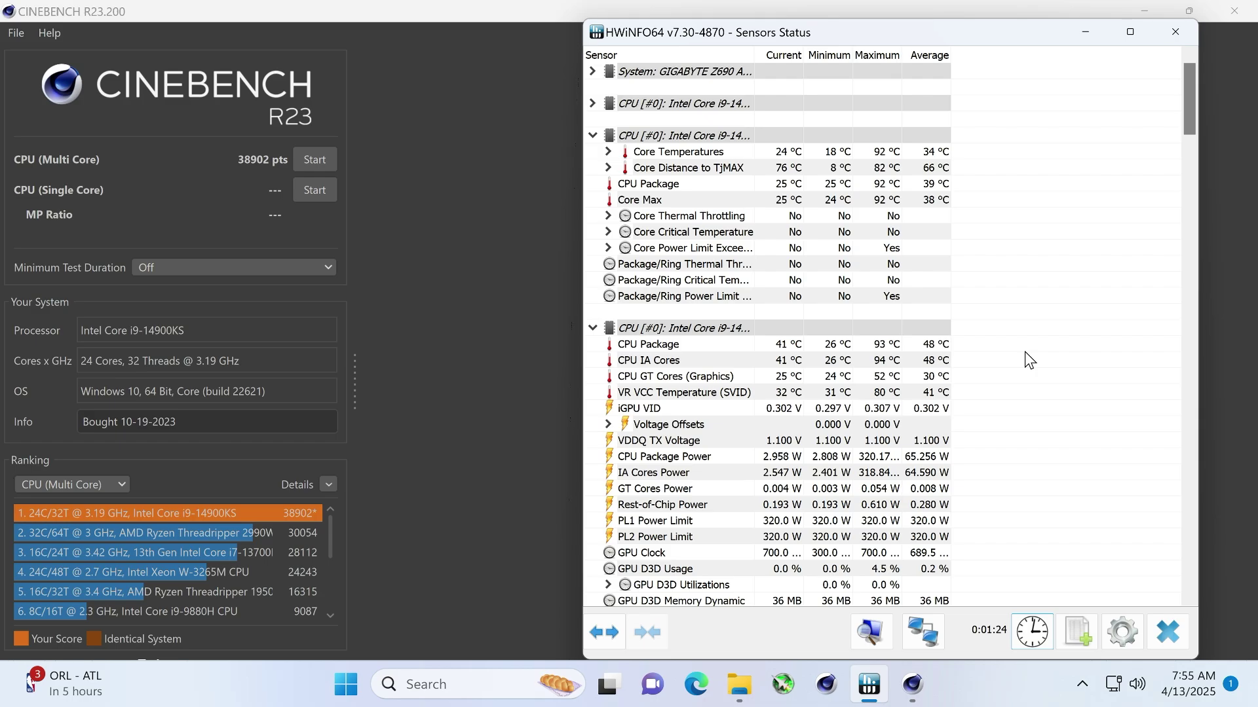
{"action": "scroll", "coordinate": [655, 383], "scroll_direction": "down", "scroll_amount": 4}
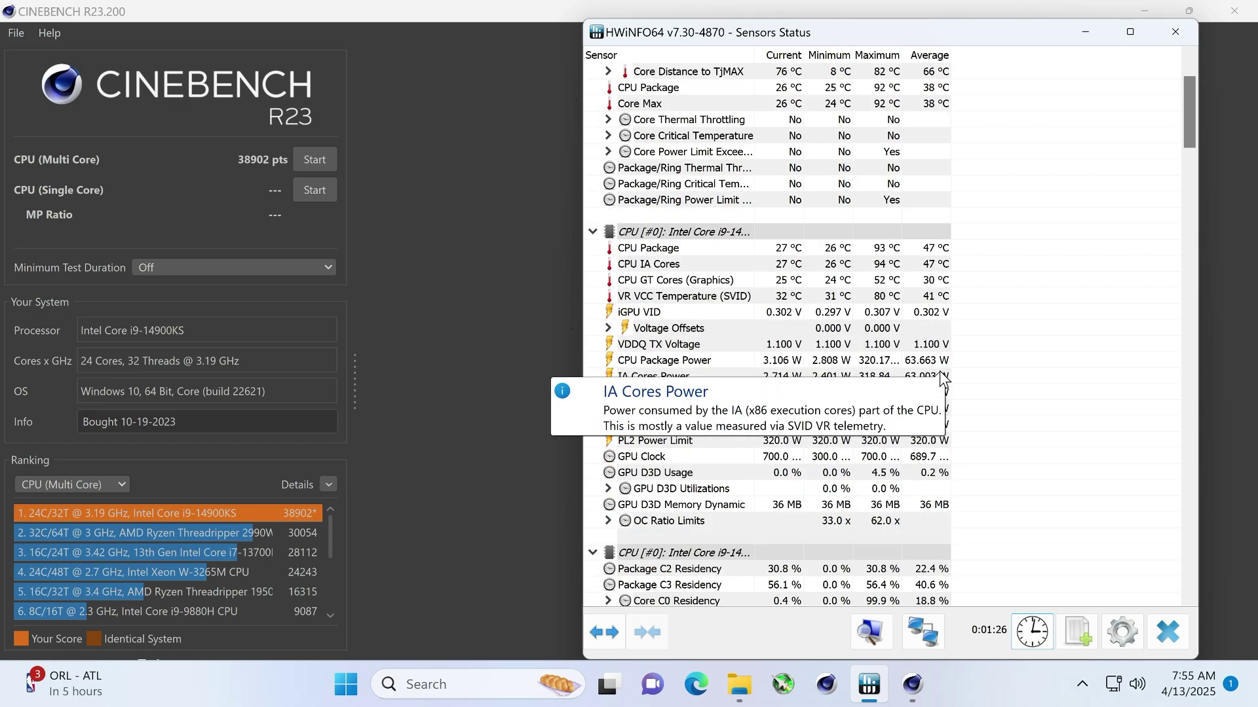
{"action": "scroll", "coordinate": [984, 392], "scroll_direction": "down", "scroll_amount": 12}
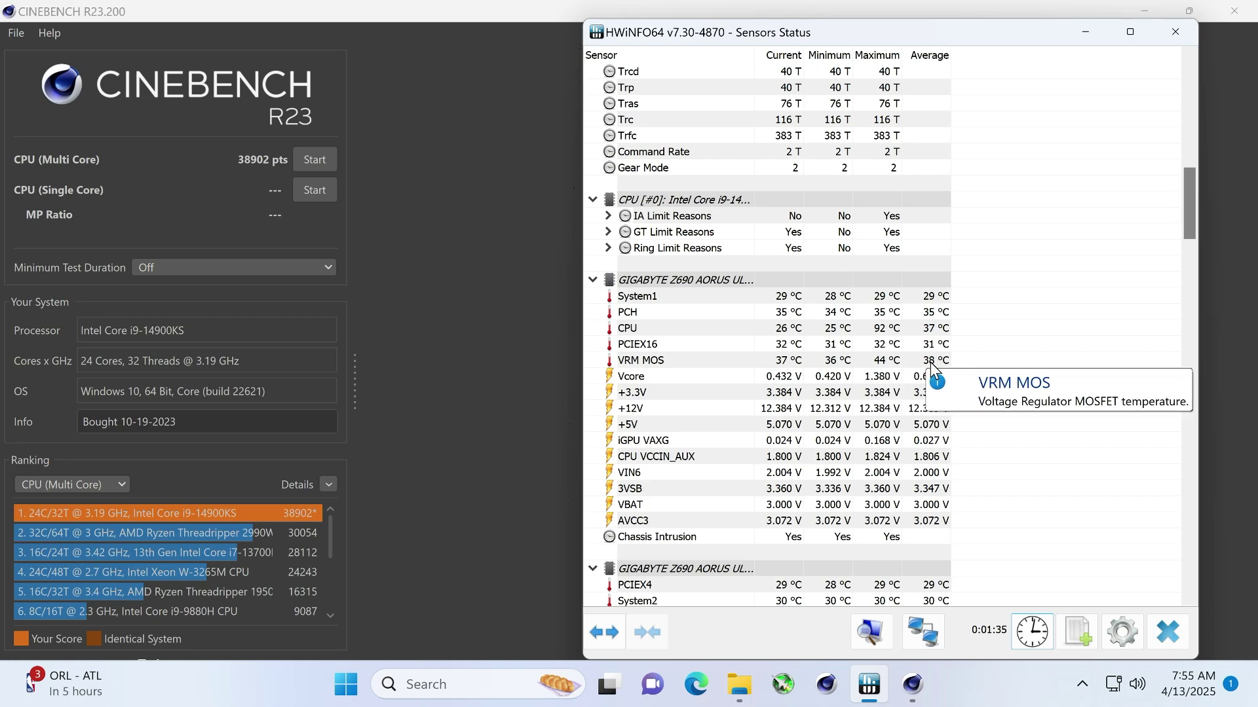
{"action": "scroll", "coordinate": [1030, 365], "scroll_direction": "down", "scroll_amount": 6}
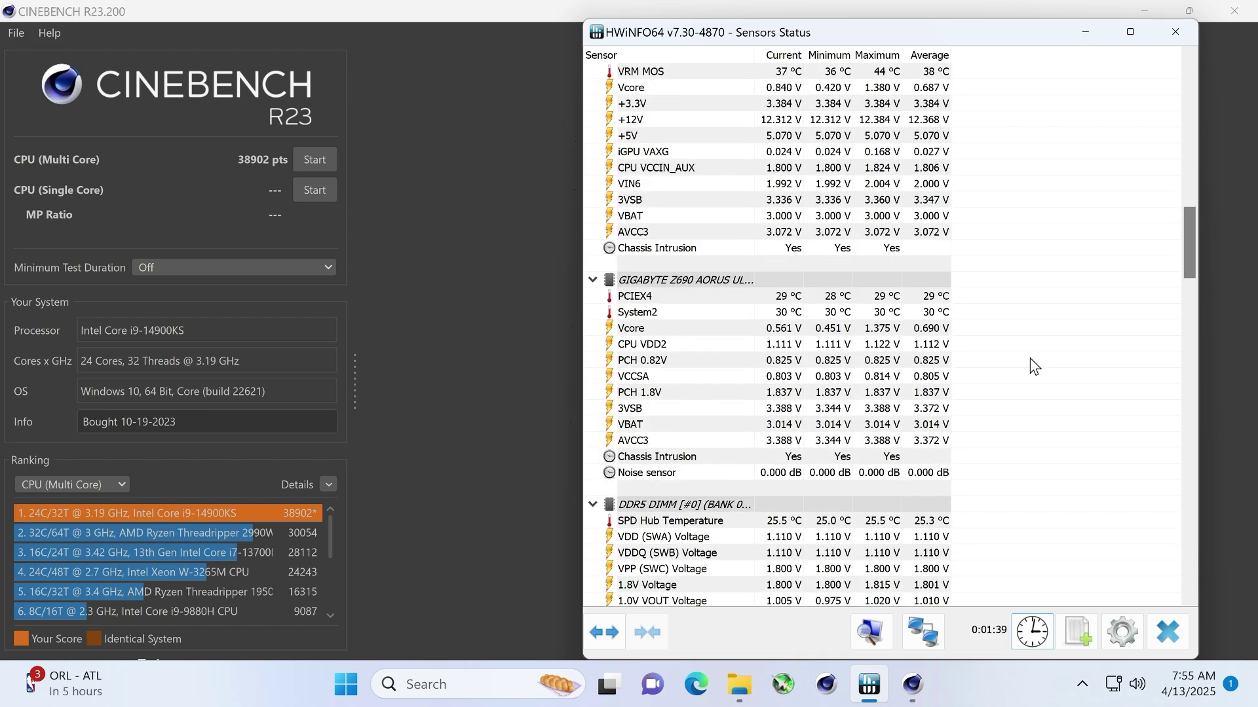
{"action": "scroll", "coordinate": [1032, 366], "scroll_direction": "up", "scroll_amount": 15}
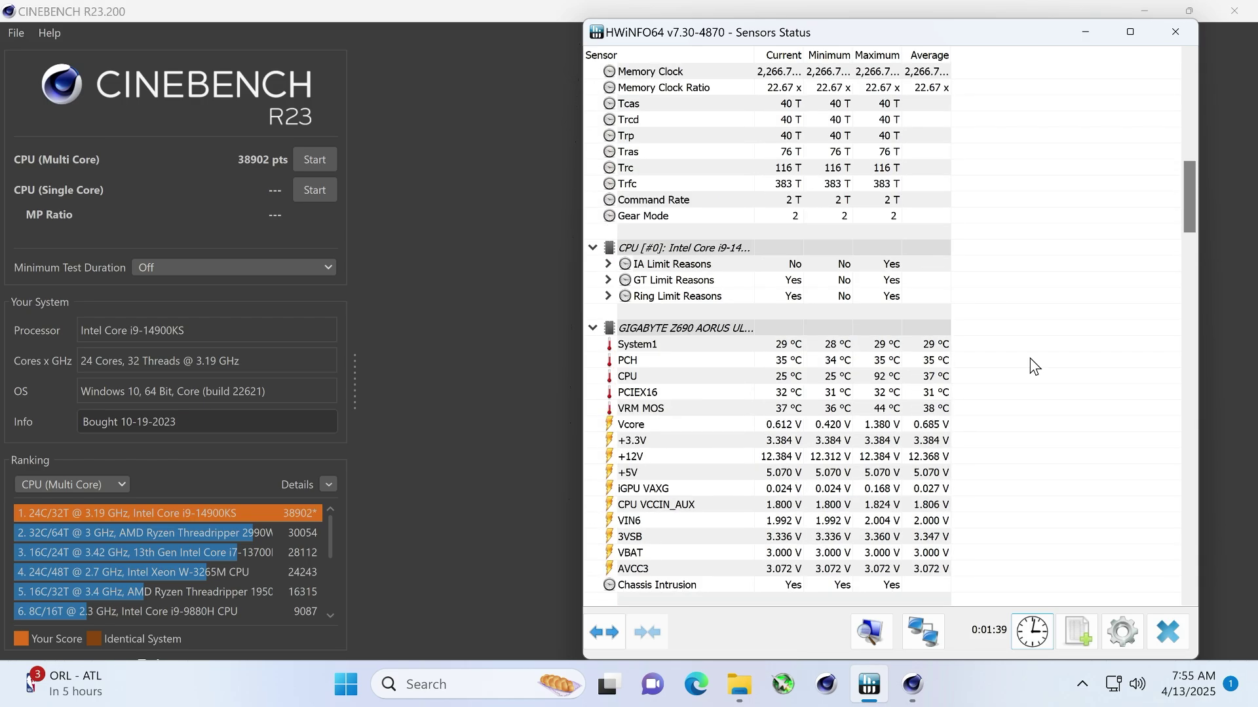
{"action": "scroll", "coordinate": [1033, 365], "scroll_direction": "down", "scroll_amount": 19}
{"action": "scroll", "coordinate": [1034, 362], "scroll_direction": "down", "scroll_amount": 6}
{"action": "scroll", "coordinate": [1038, 369], "scroll_direction": "down", "scroll_amount": 6}
{"action": "scroll", "coordinate": [1037, 369], "scroll_direction": "down", "scroll_amount": 9}
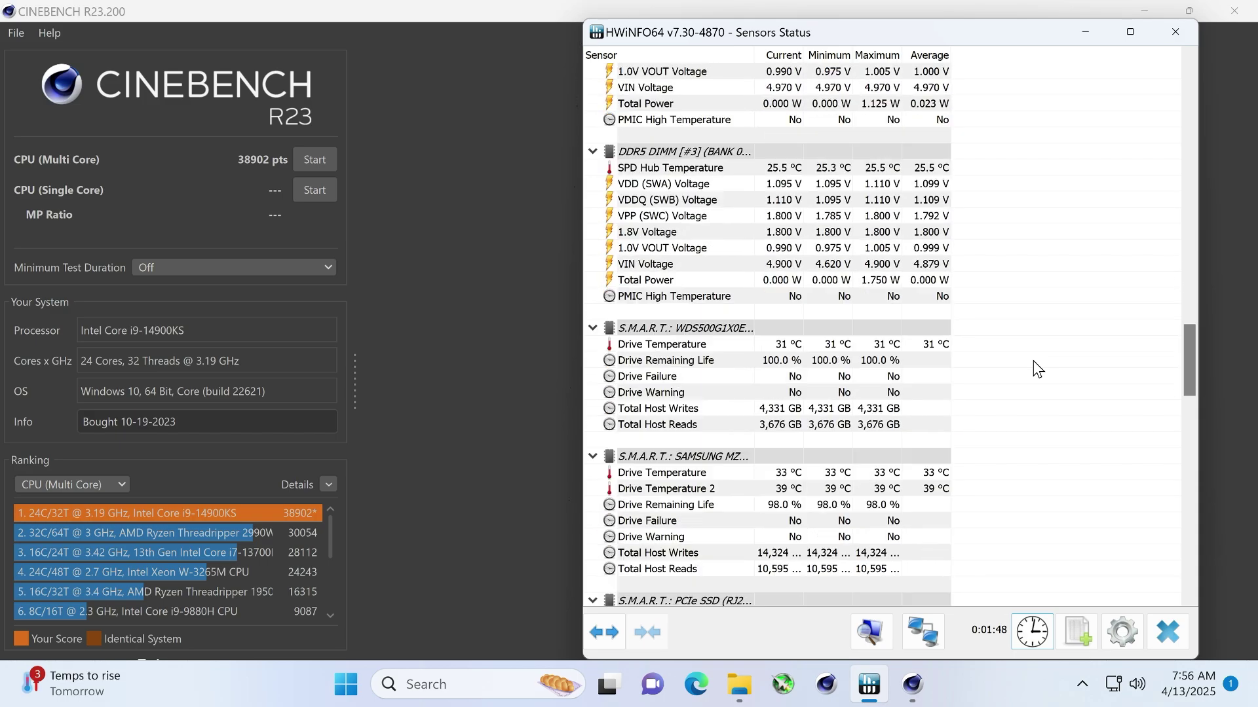
{"action": "scroll", "coordinate": [1038, 369], "scroll_direction": "down", "scroll_amount": 10}
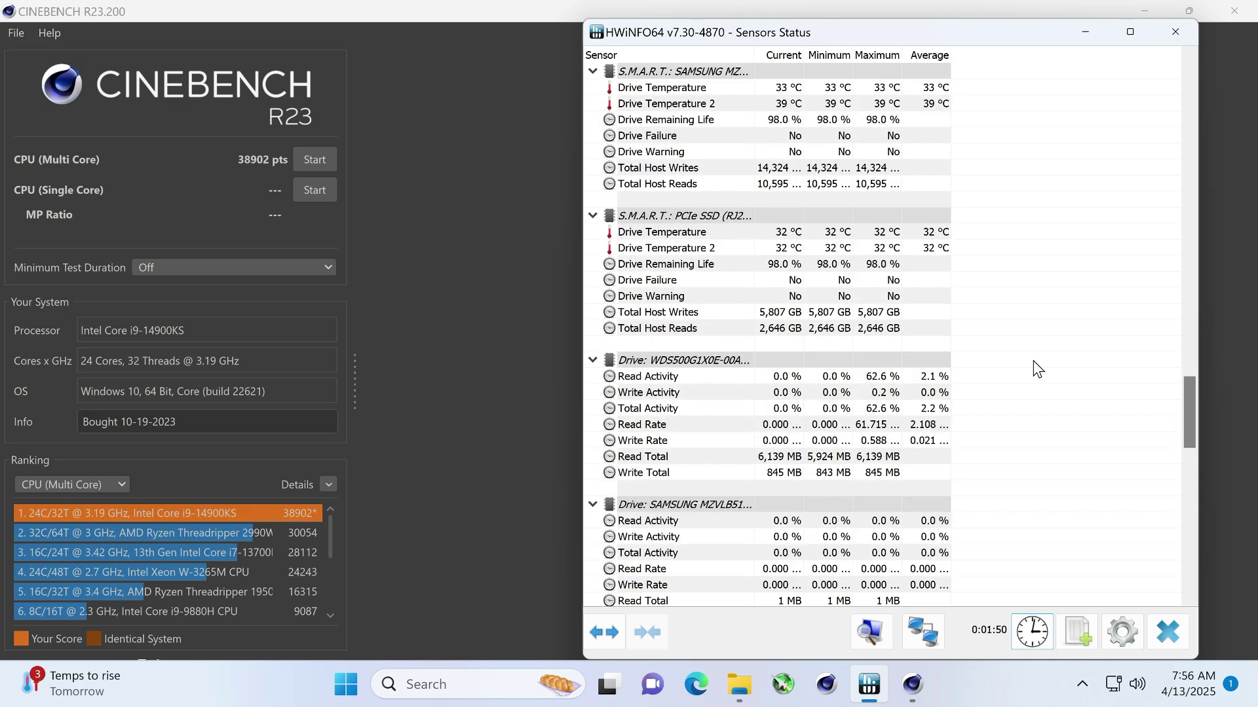
{"action": "scroll", "coordinate": [1038, 368], "scroll_direction": "down", "scroll_amount": 9}
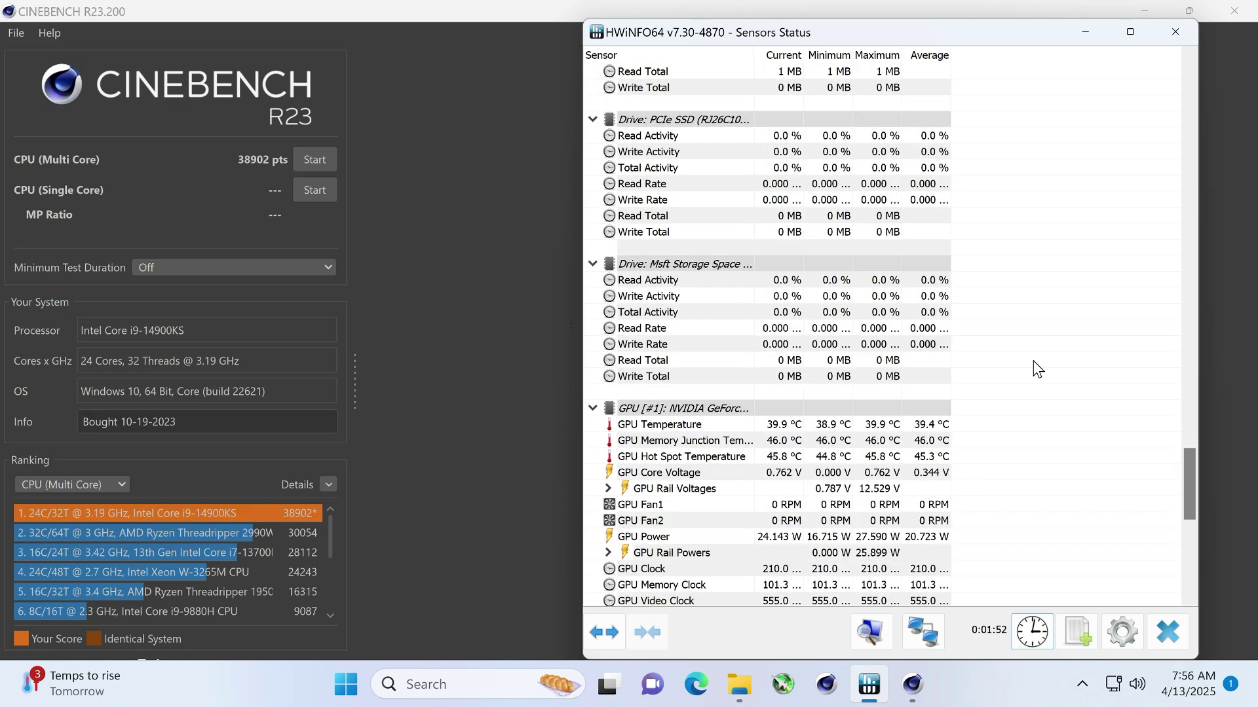
{"action": "scroll", "coordinate": [1038, 369], "scroll_direction": "down", "scroll_amount": 2}
{"action": "scroll", "coordinate": [1037, 369], "scroll_direction": "up", "scroll_amount": 2}
{"action": "scroll", "coordinate": [1037, 369], "scroll_direction": "up", "scroll_amount": 1}
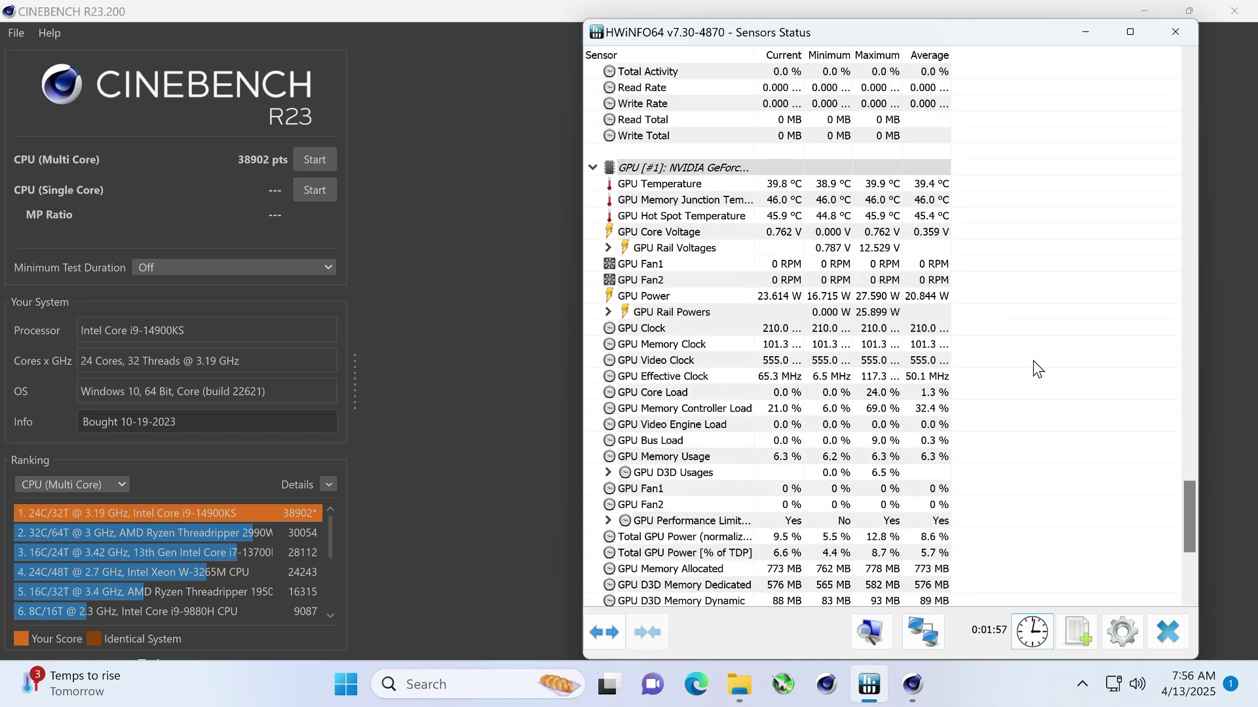
{"action": "scroll", "coordinate": [1038, 369], "scroll_direction": "down", "scroll_amount": 6}
{"action": "scroll", "coordinate": [1037, 369], "scroll_direction": "up", "scroll_amount": 8}
{"action": "scroll", "coordinate": [1038, 368], "scroll_direction": "up", "scroll_amount": 20}
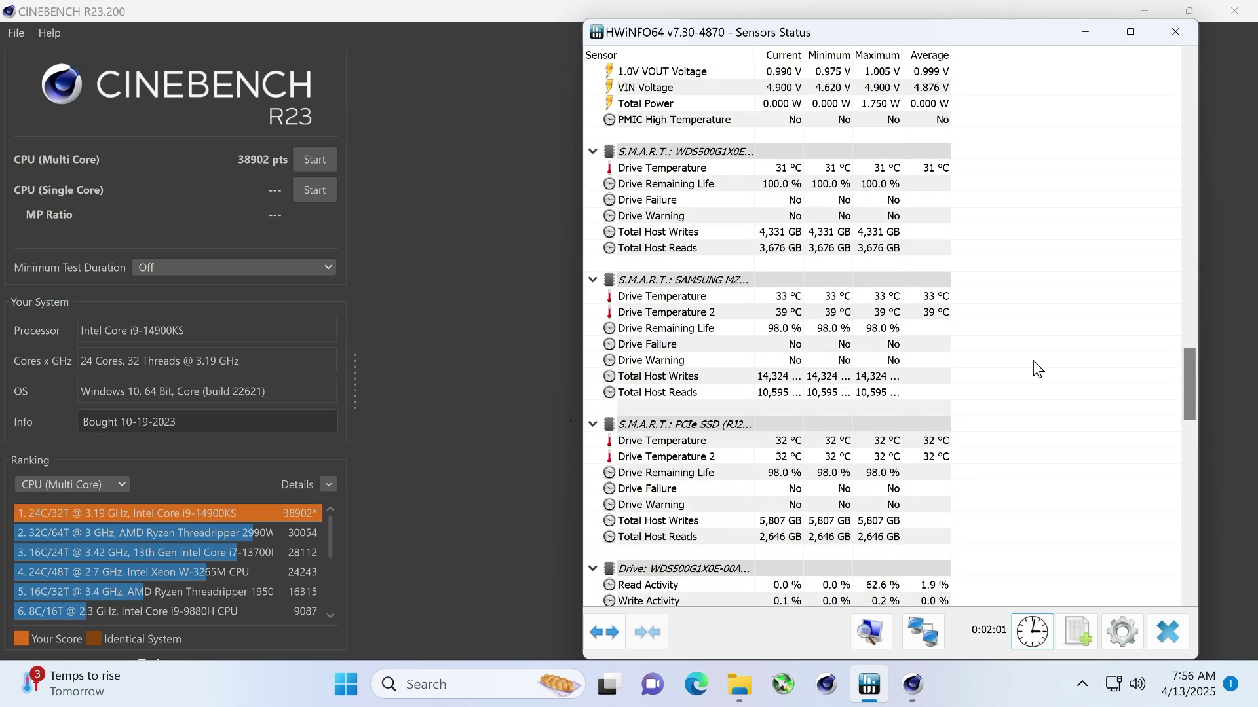
{"action": "scroll", "coordinate": [1038, 369], "scroll_direction": "up", "scroll_amount": 20}
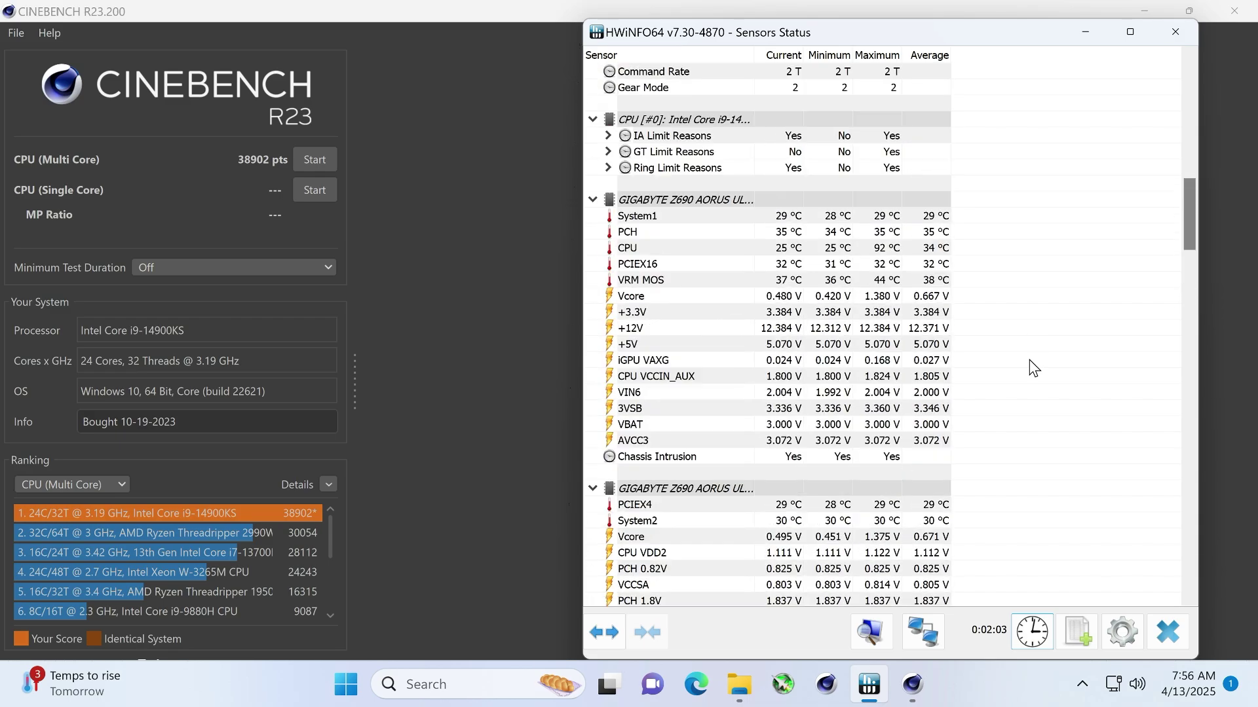
{"action": "scroll", "coordinate": [1030, 361], "scroll_direction": "up", "scroll_amount": 13}
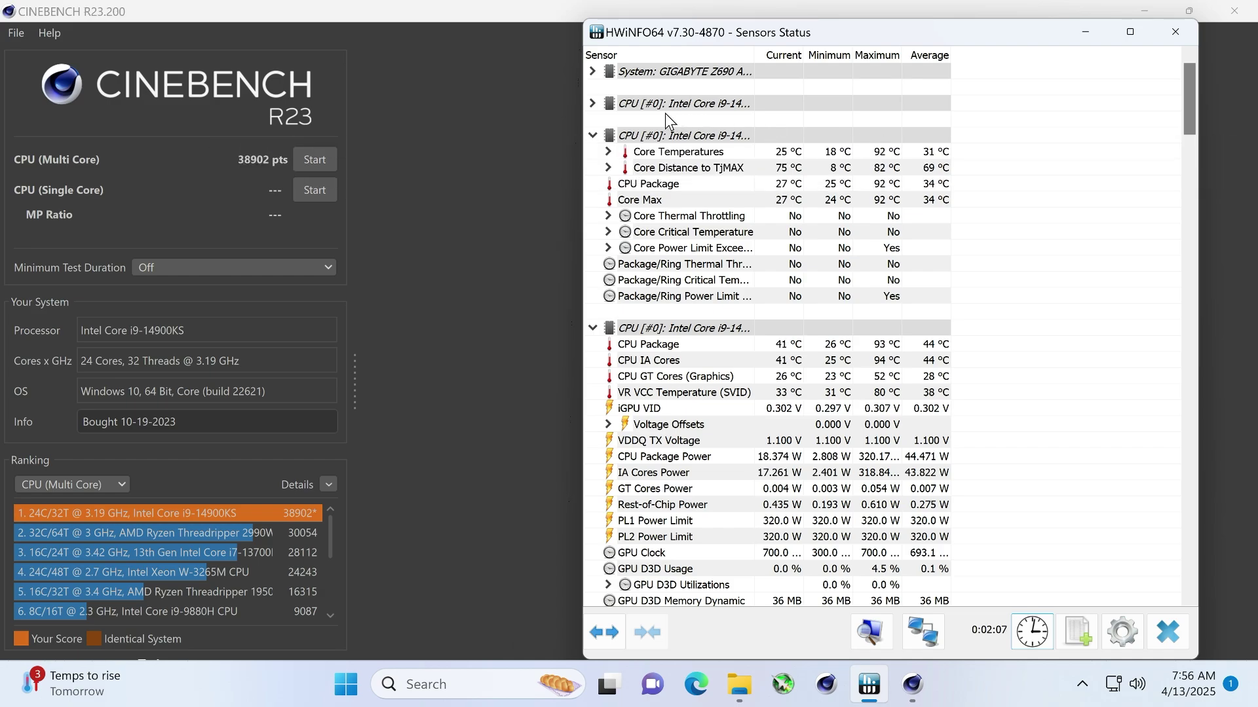
Step: Expand the CPU and system memory sensor groups to read the 92 °C peaks and 6,200 MHz clocks
{"action": "left_click", "coordinate": [592, 103]}
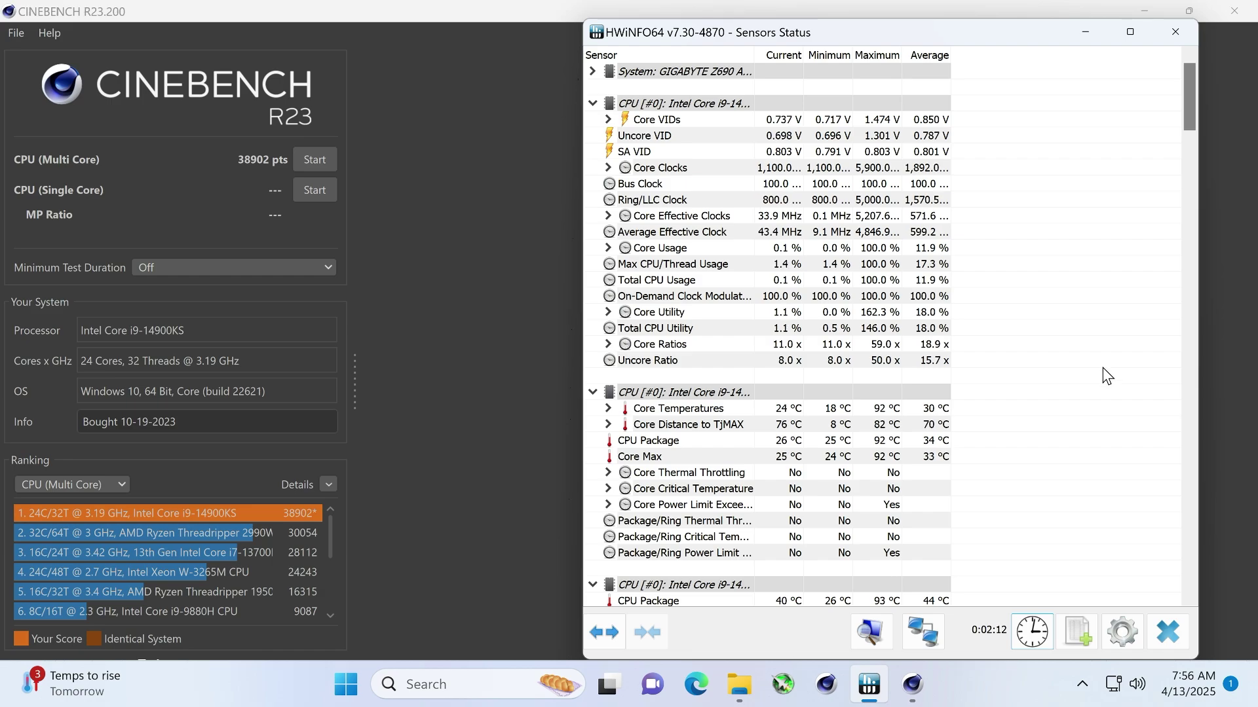
{"action": "left_click", "coordinate": [591, 72]}
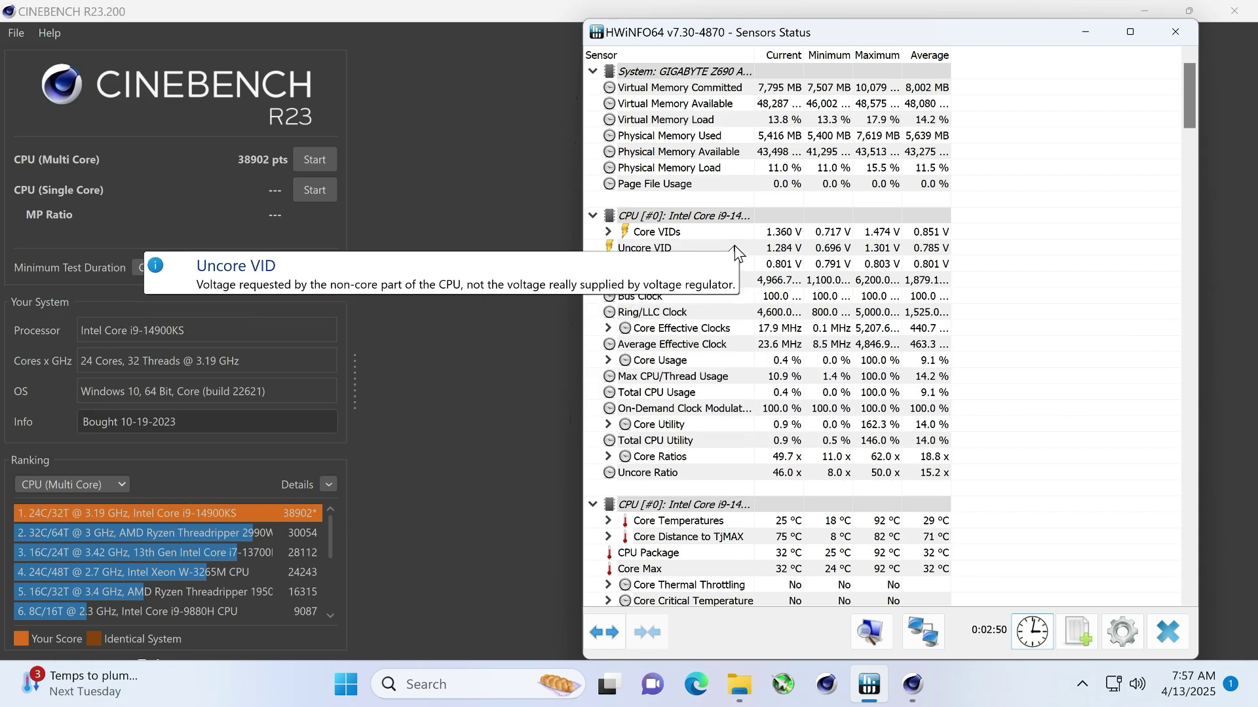
{"action": "mouse_move", "coordinate": [681, 232]}
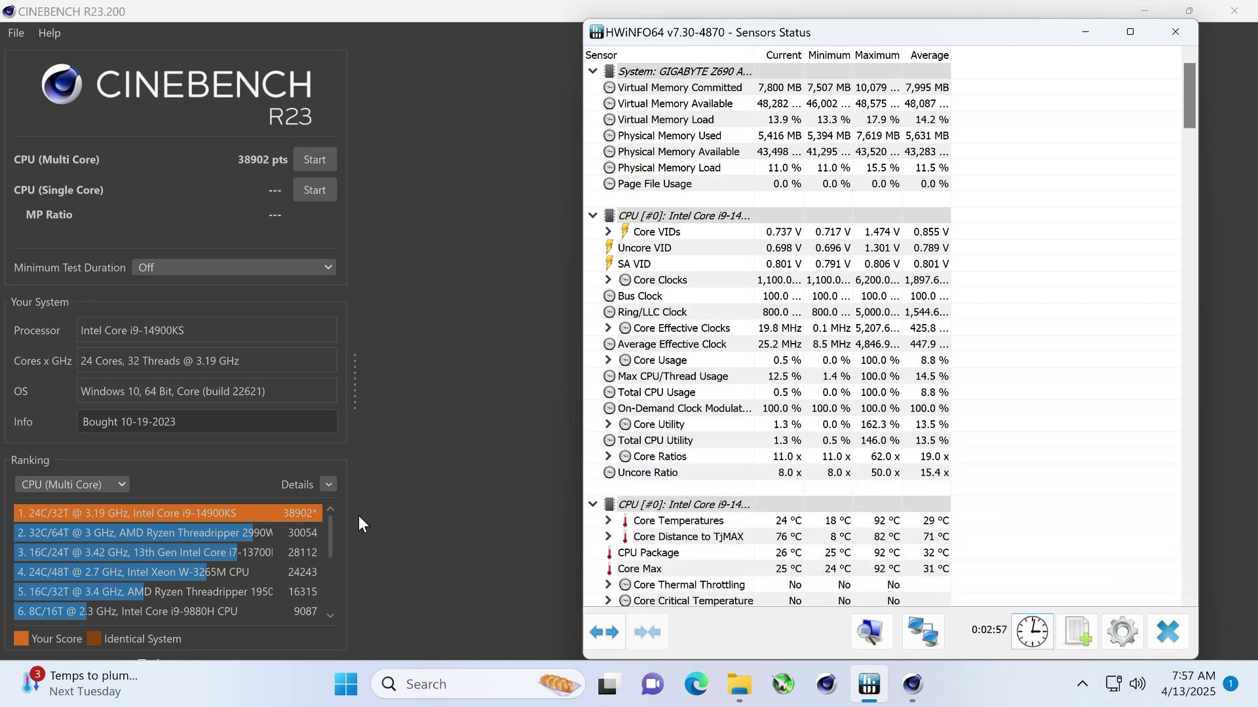
{"action": "mouse_move", "coordinate": [110, 515]}
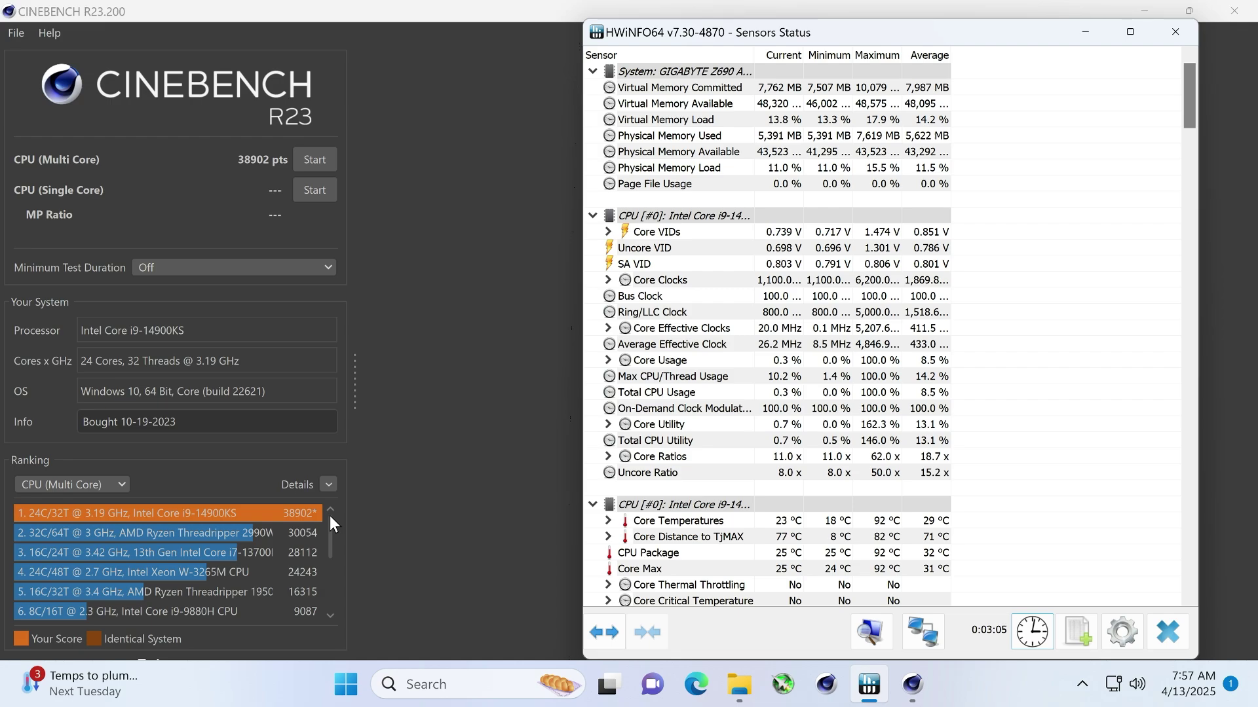
{"action": "mouse_move", "coordinate": [300, 513]}
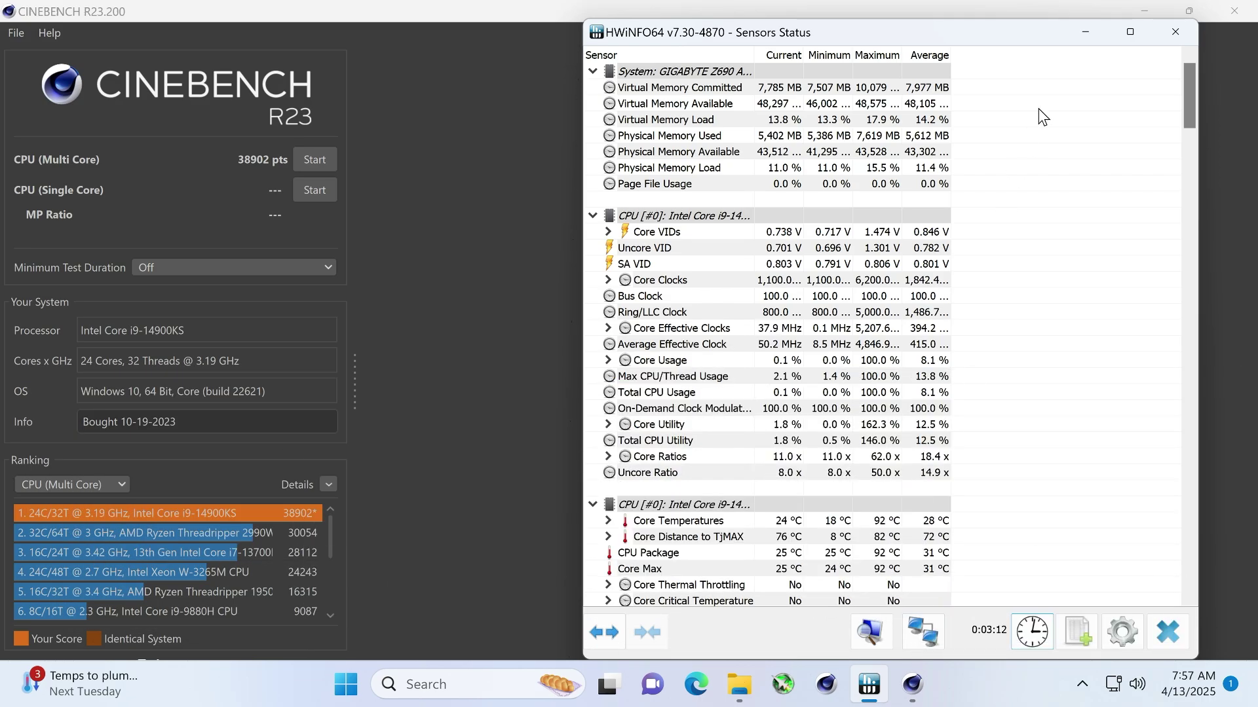
Step: Close Cinebench R23 and collapse HWiNFO64's first CPU and system memory sensor groups
{"action": "left_click", "coordinate": [480, 221]}
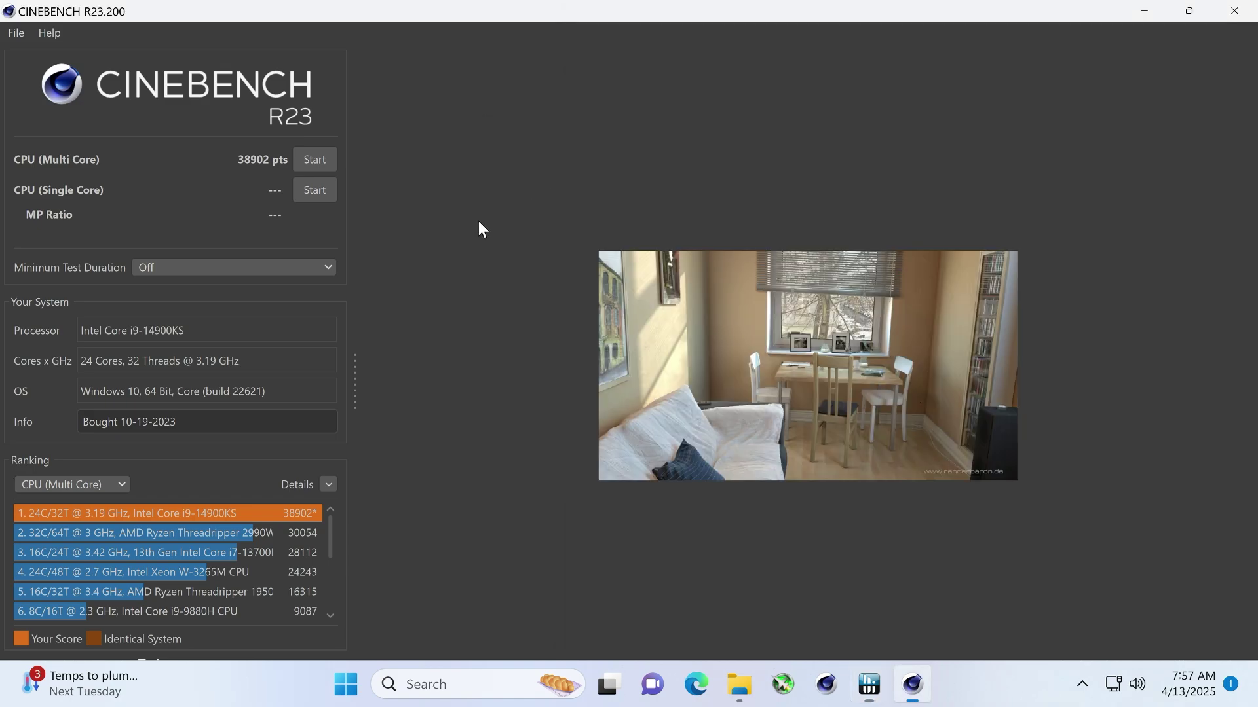
{"action": "left_click", "coordinate": [1220, 12]}
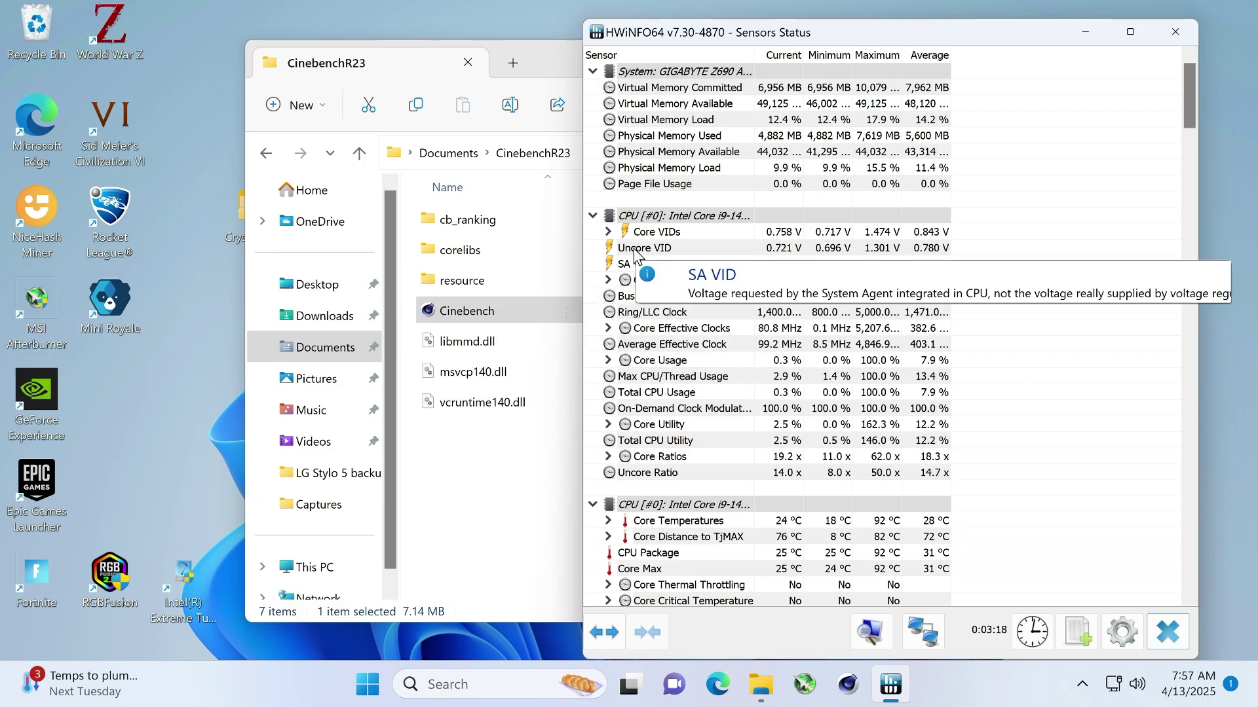
{"action": "left_click", "coordinate": [593, 216]}
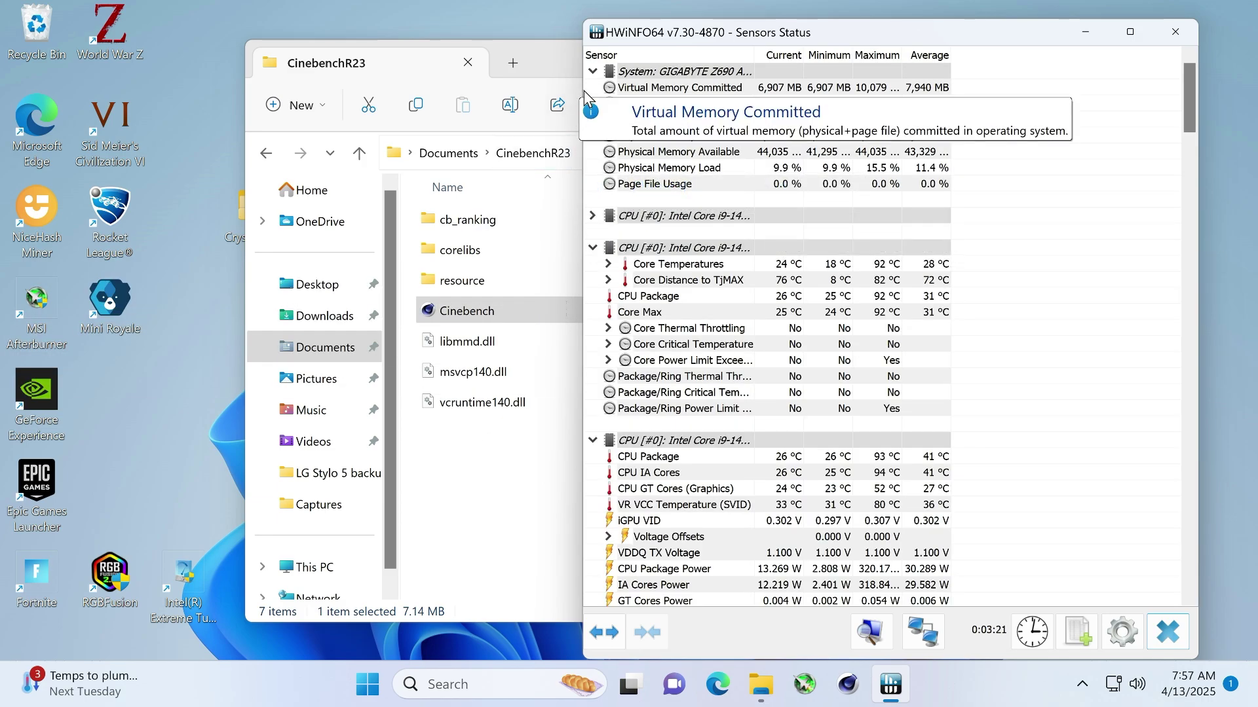
{"action": "left_click", "coordinate": [593, 71]}
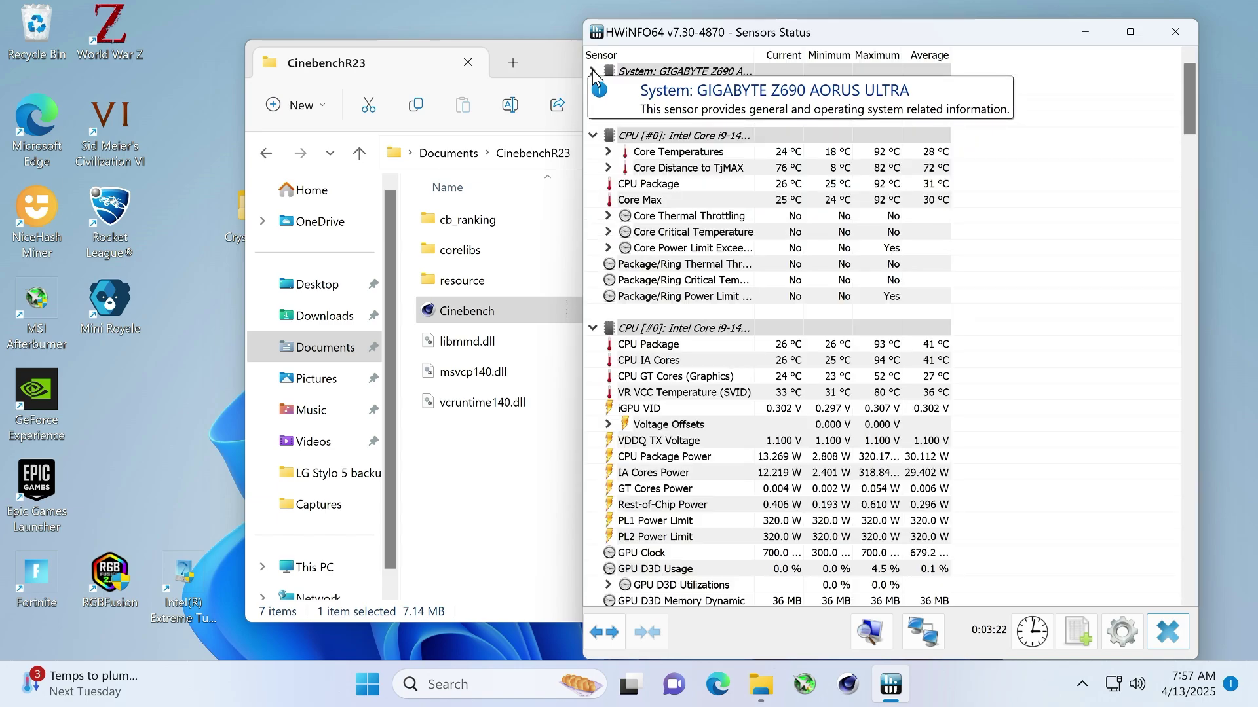
Step: Open Documents > CinebenchR20 and start the Cinebench R20 application
{"action": "left_click", "coordinate": [324, 351]}
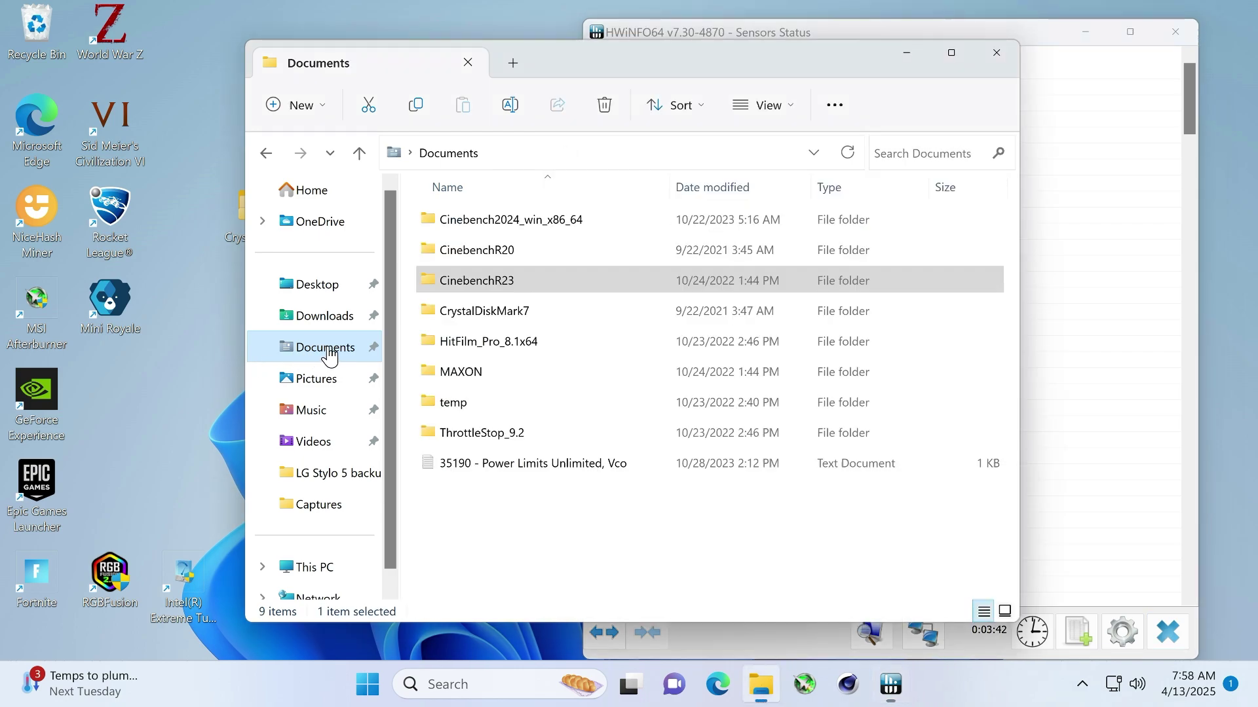
{"action": "double_click", "coordinate": [513, 254]}
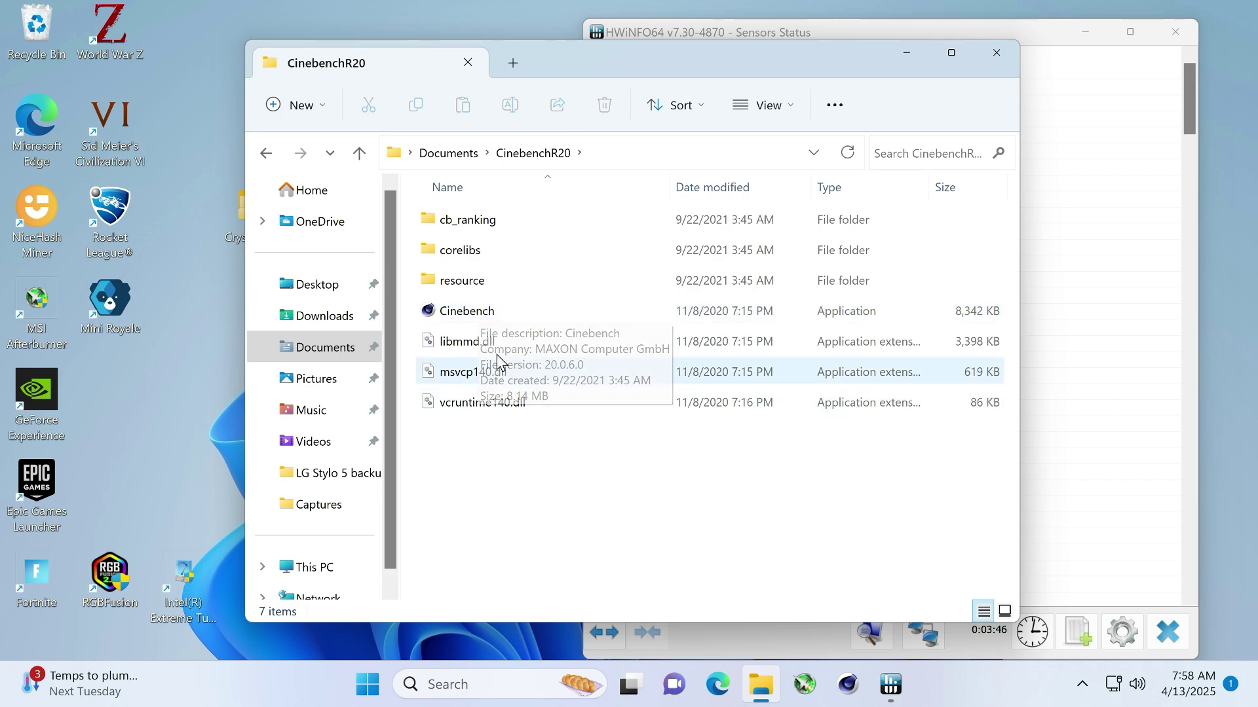
{"action": "double_click", "coordinate": [472, 311]}
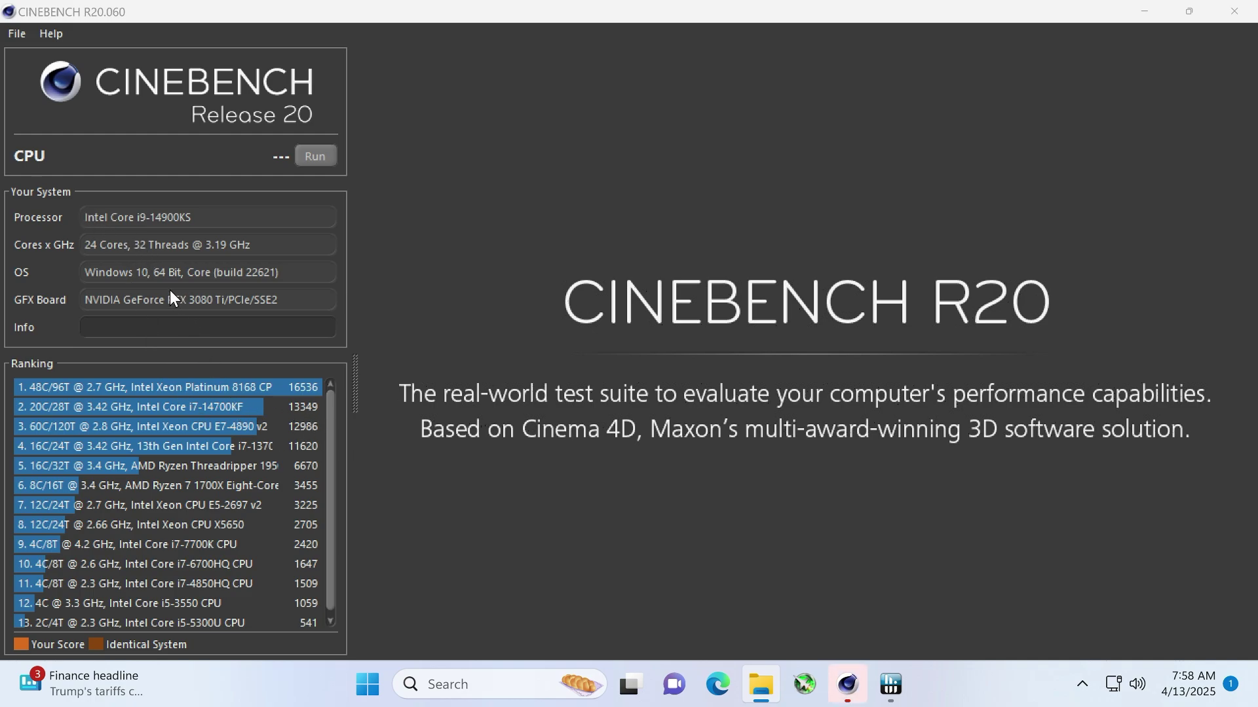
Step: Look over Help and Preferences, then enable Advanced benchmark to list CPU, CPU (Single Core) and MP Ratio
{"action": "left_click", "coordinate": [50, 34]}
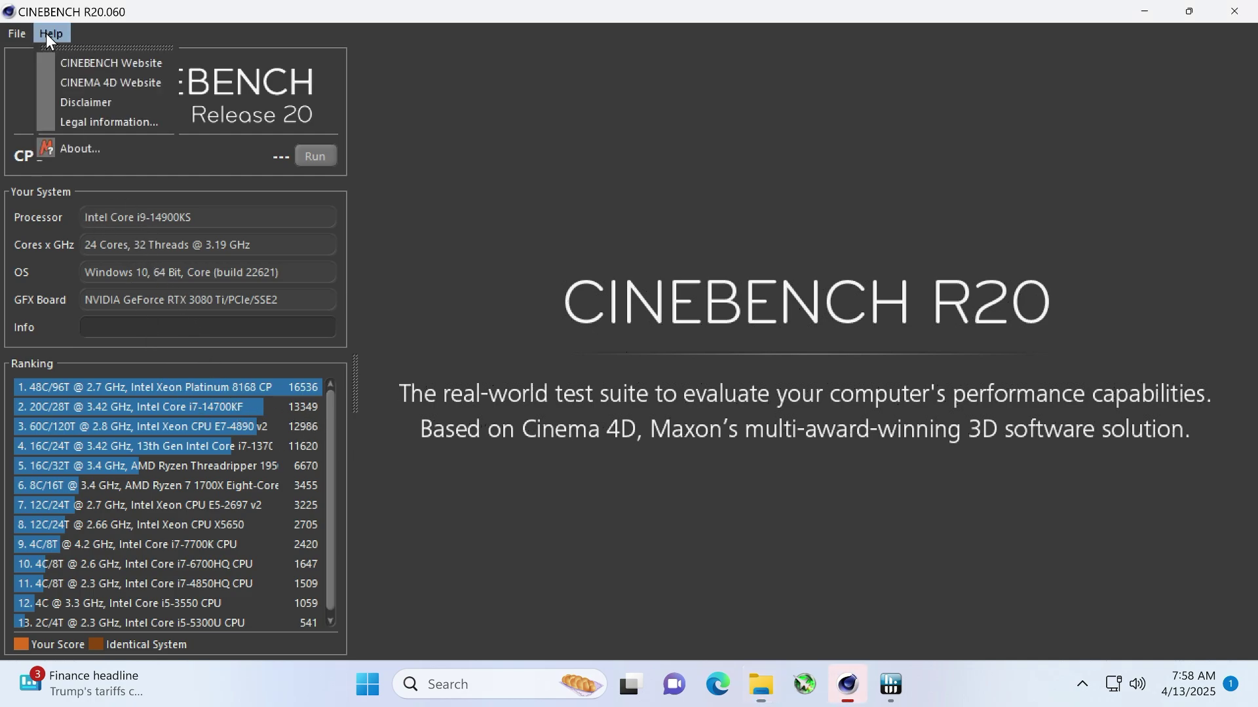
{"action": "left_click", "coordinate": [20, 33]}
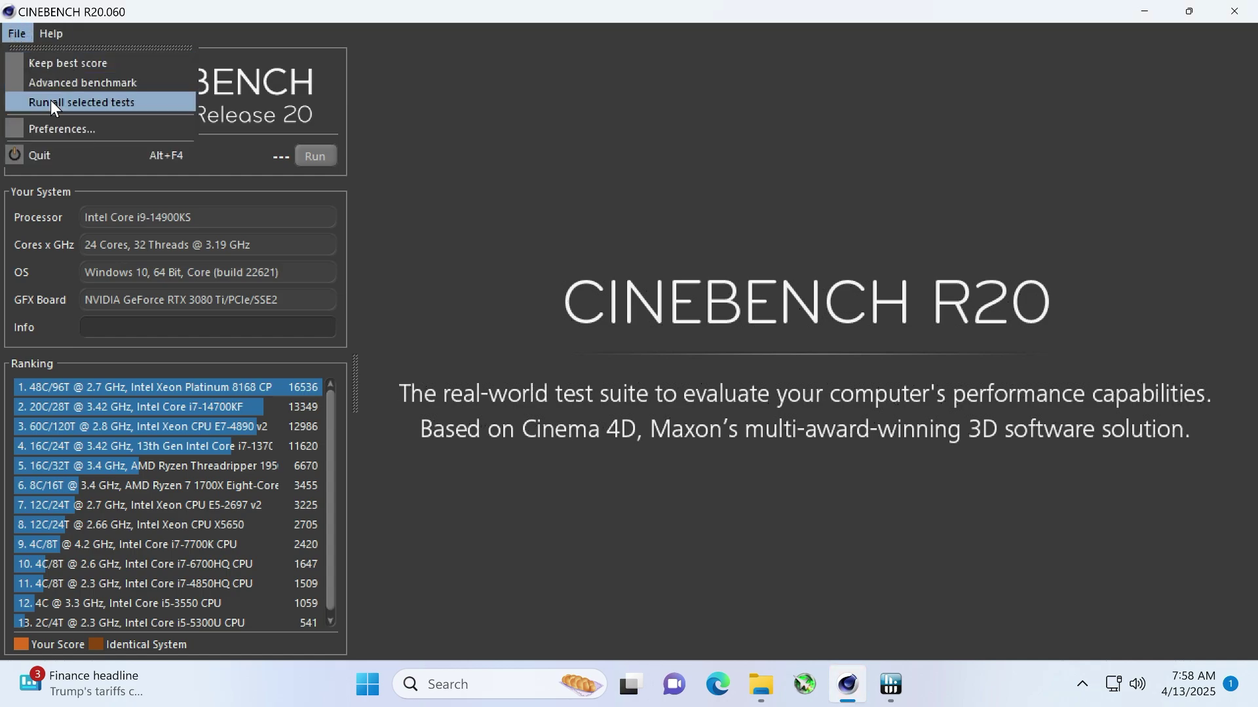
{"action": "left_click", "coordinate": [64, 129]}
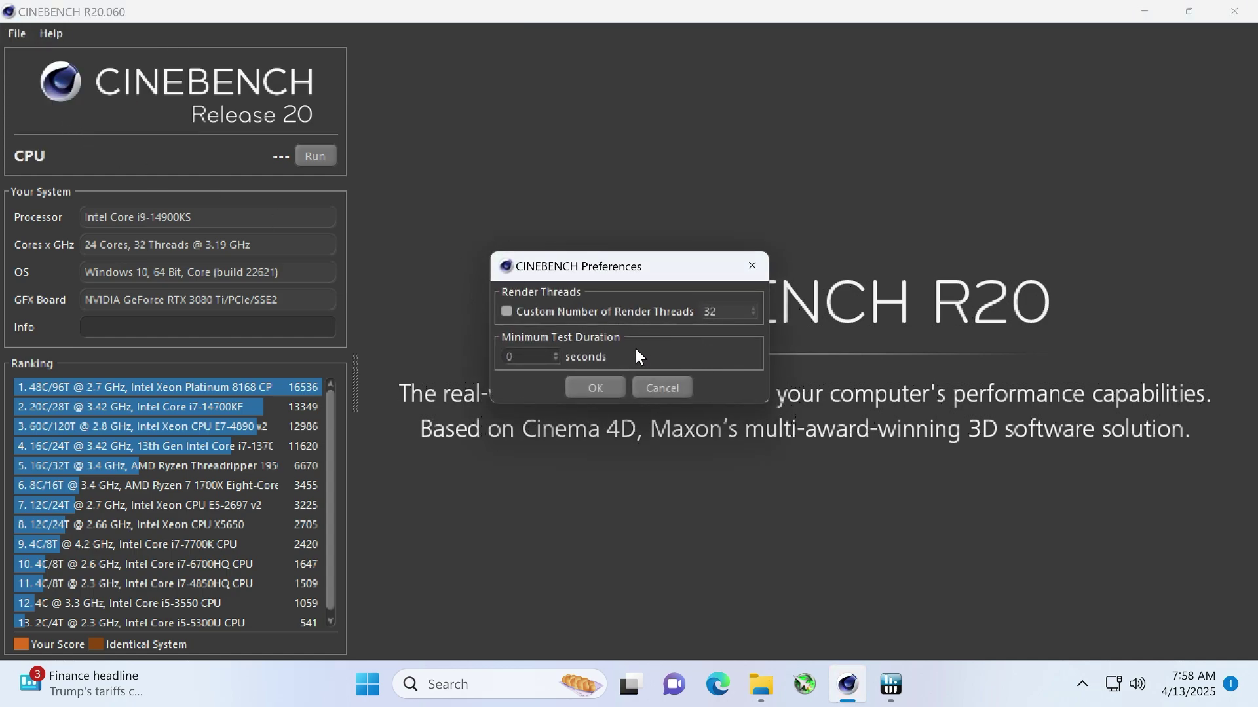
{"action": "left_click", "coordinate": [594, 387]}
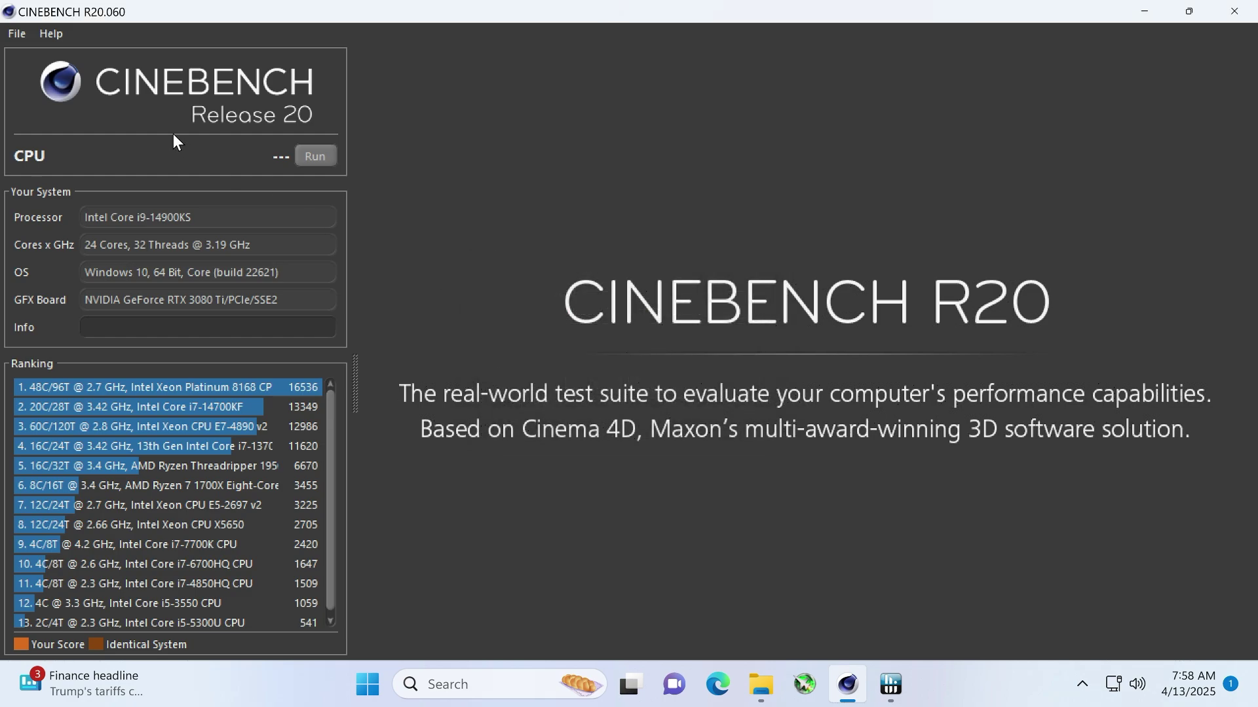
{"action": "left_click", "coordinate": [13, 37]}
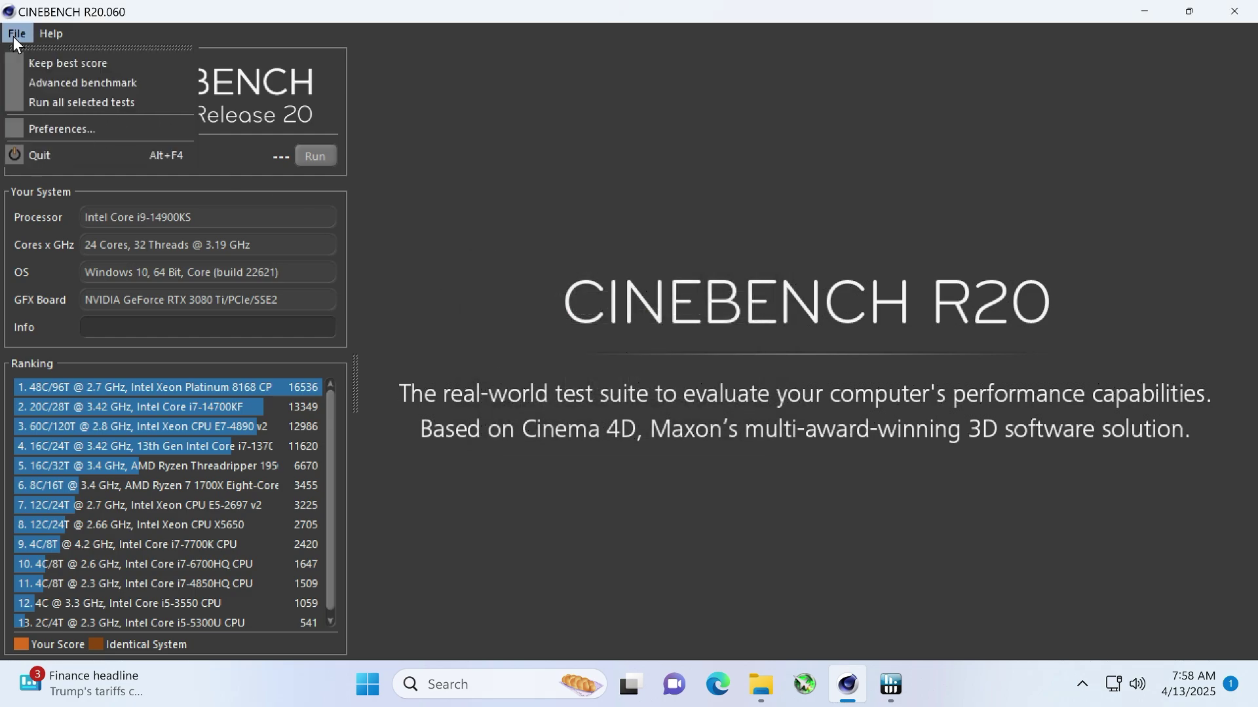
{"action": "left_click", "coordinate": [95, 83]}
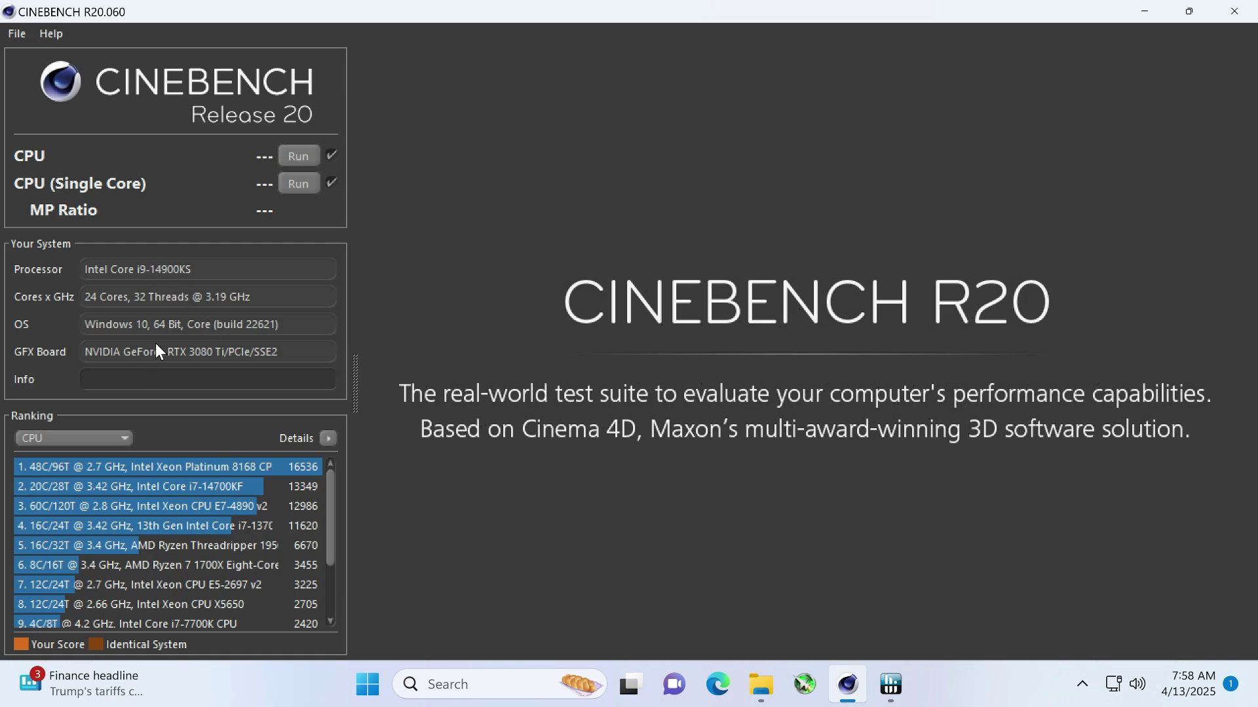
Step: Browse the R20 CPU ranking from Xeon Platinum 8168 (16536) to i5-5300U (541), then return to HWiNFO64
{"action": "mouse_move", "coordinate": [245, 485]}
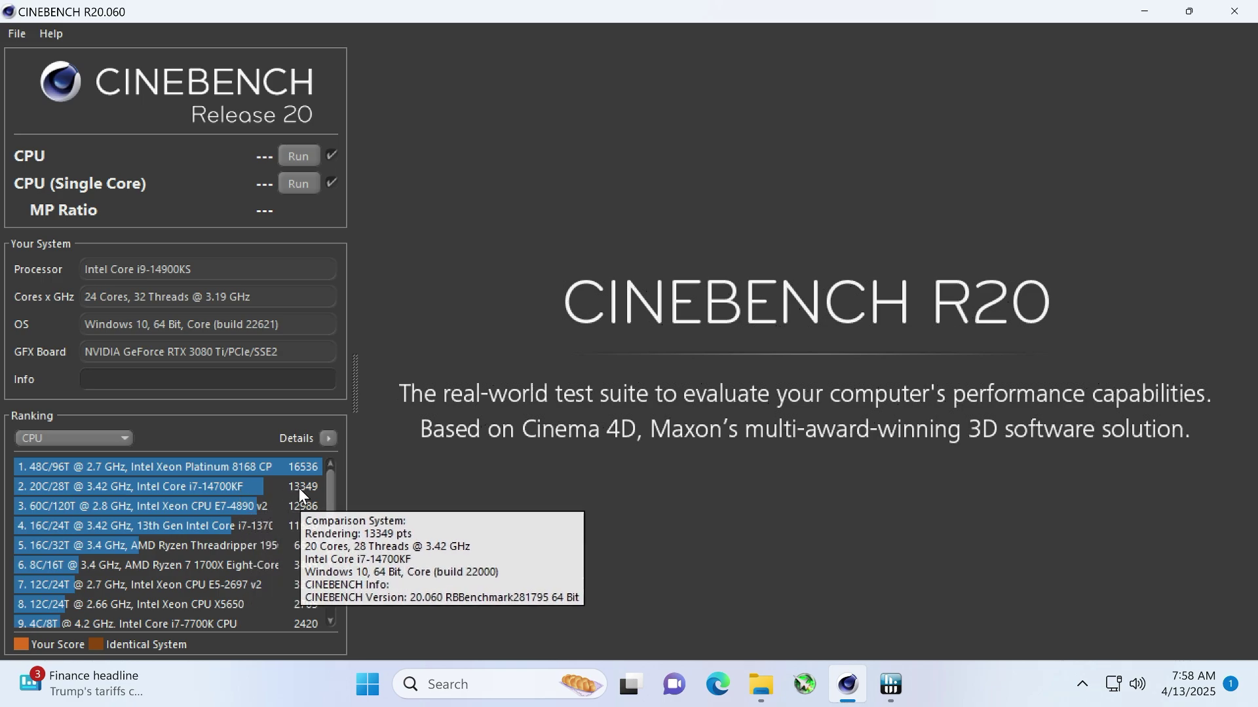
{"action": "mouse_move", "coordinate": [261, 532]}
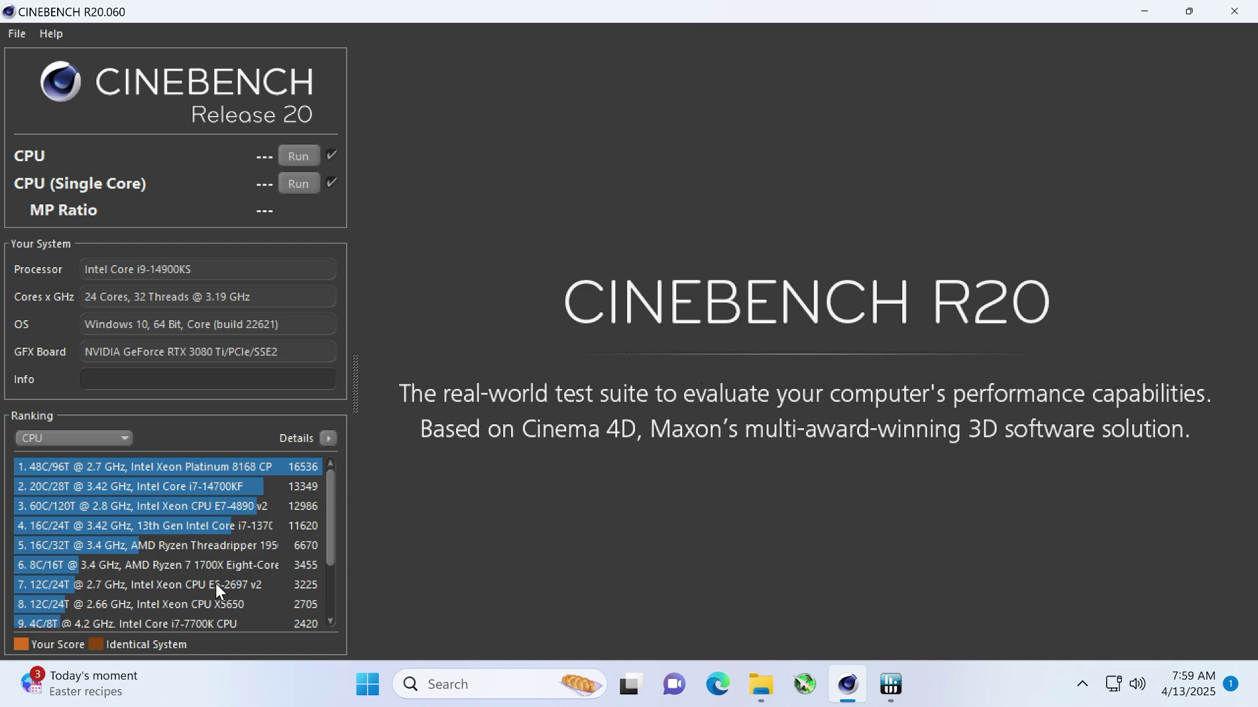
{"action": "scroll", "coordinate": [233, 589], "scroll_direction": "down", "scroll_amount": 2}
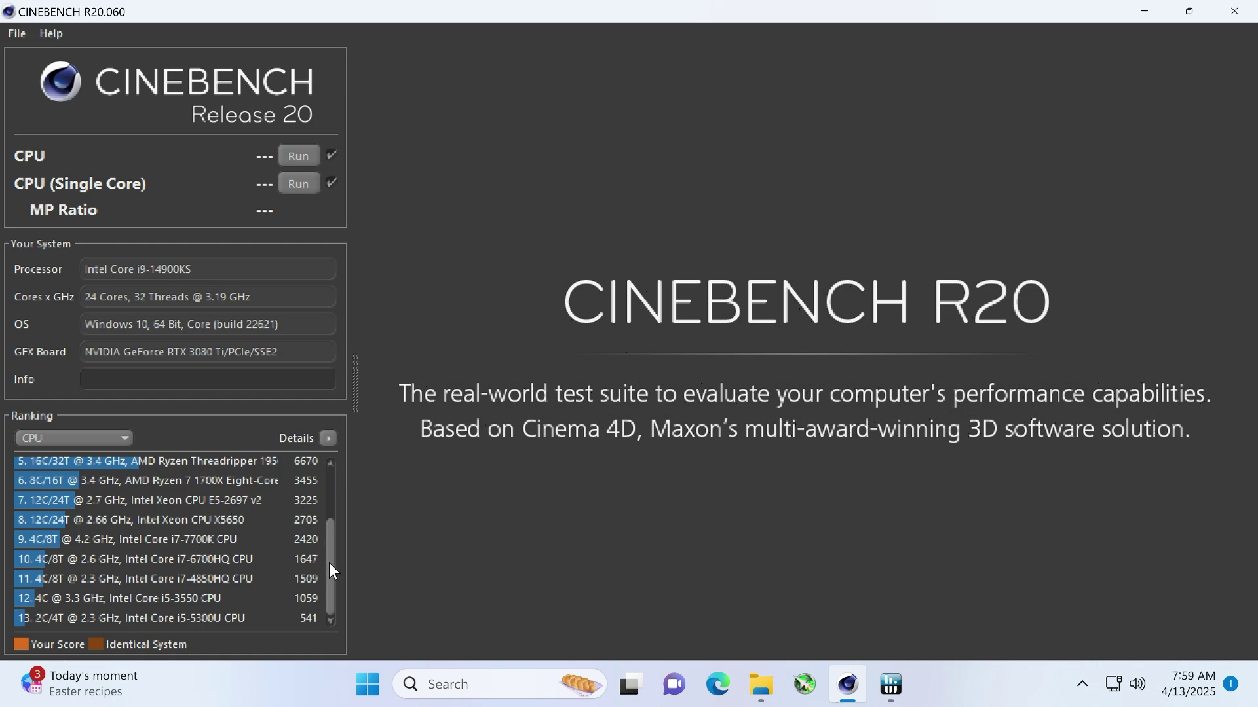
{"action": "left_click_drag", "start_coordinate": [335, 575], "coordinate": [336, 469]}
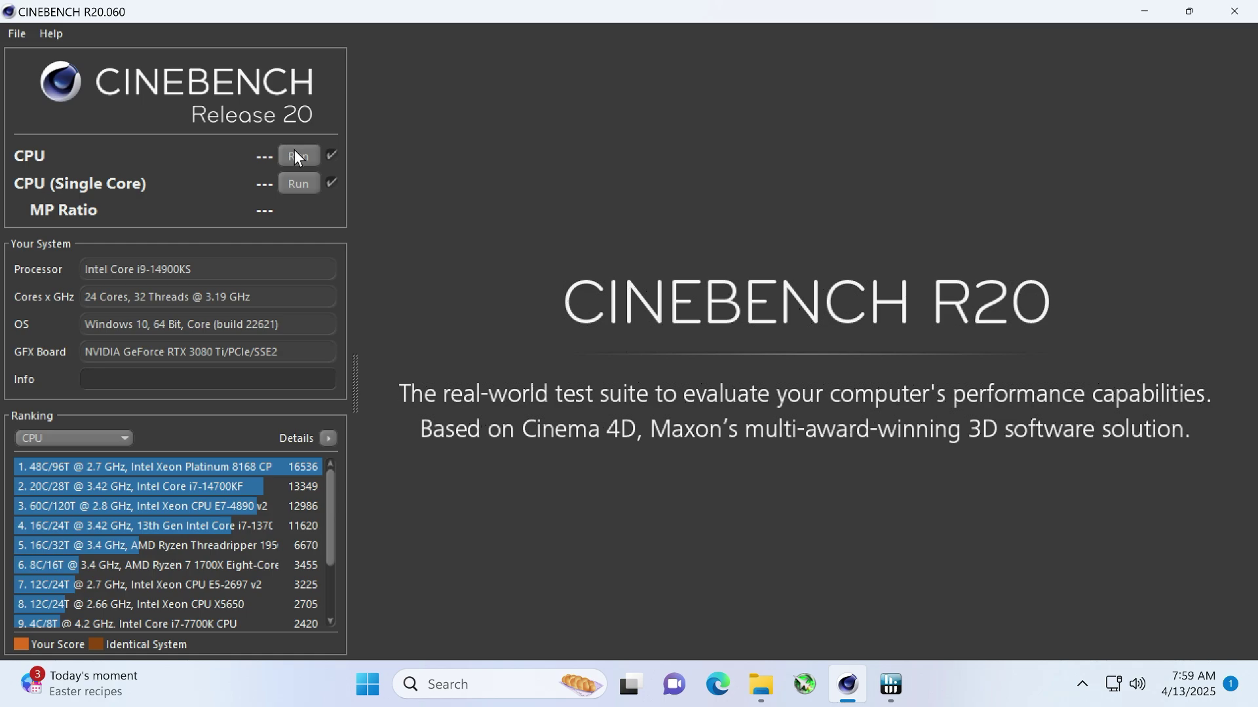
Step: Reset HWiNFO64 peaks and run the R20 multi-core CPU test, scoring 14871 pts with a 93 °C peak
{"action": "left_click", "coordinate": [905, 684]}
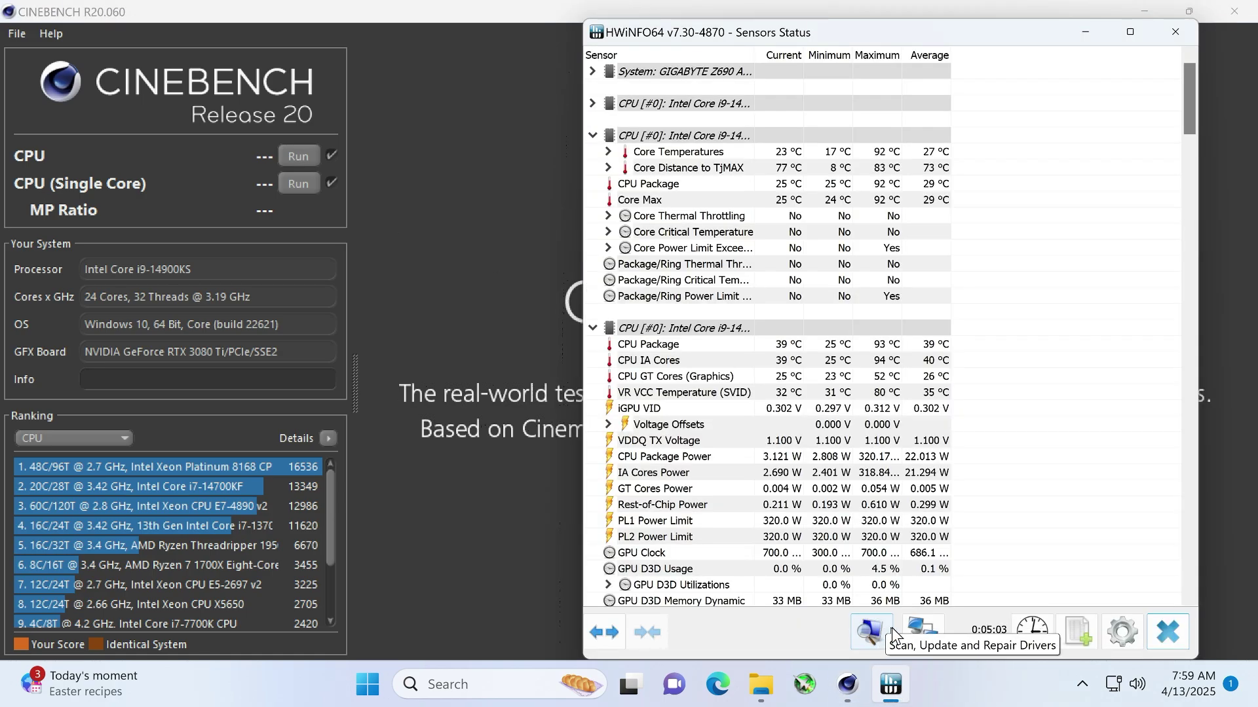
{"action": "left_click", "coordinate": [1035, 634]}
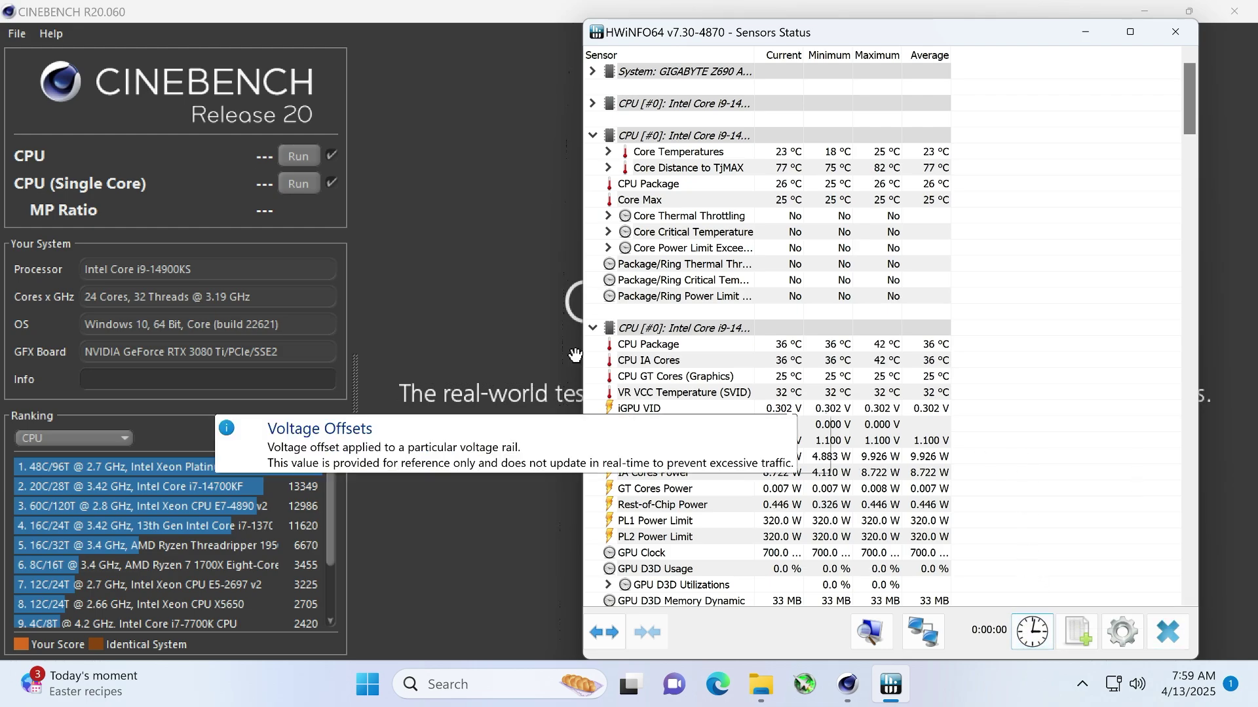
{"action": "left_click", "coordinate": [299, 152]}
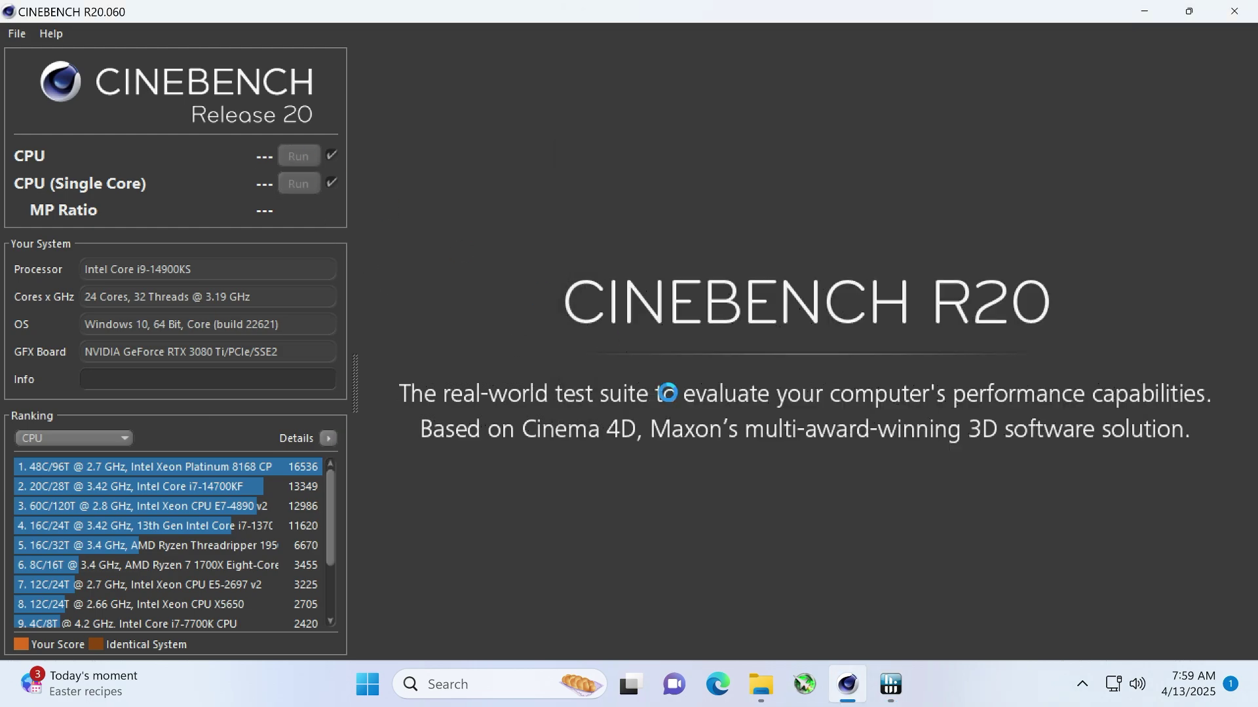
{"action": "left_click", "coordinate": [891, 688]}
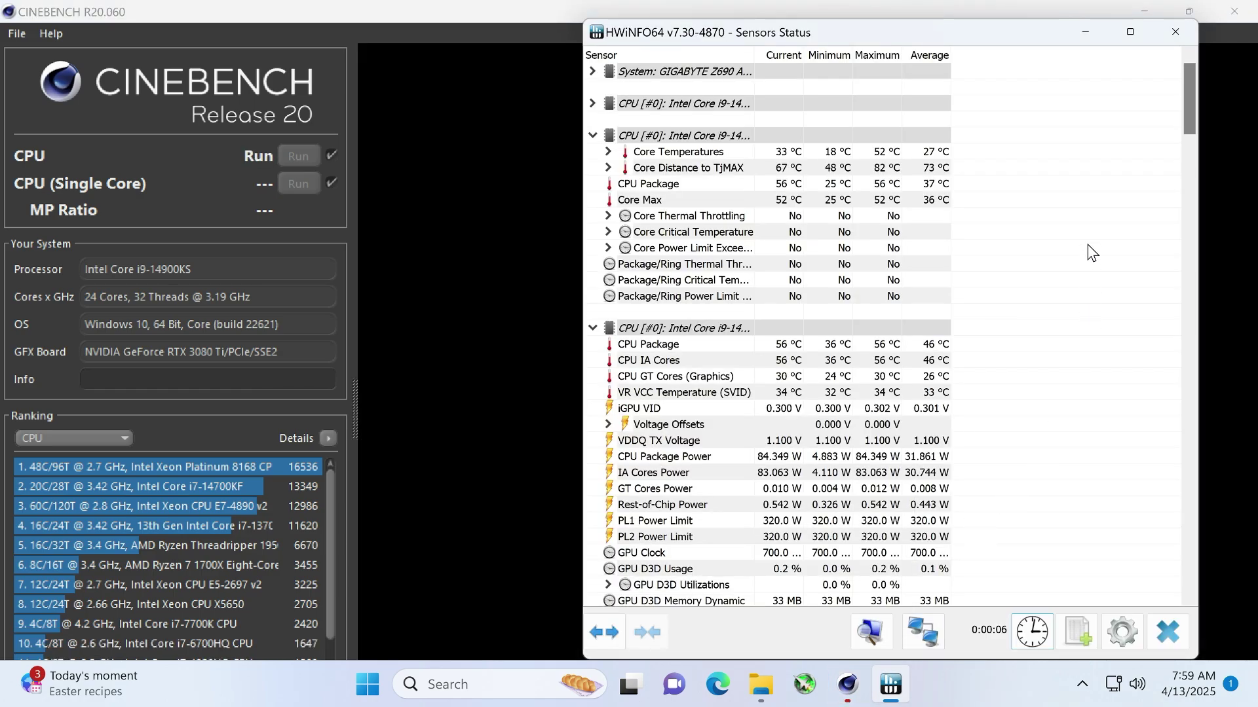
{"action": "scroll", "coordinate": [1093, 252], "scroll_direction": "down", "scroll_amount": 1}
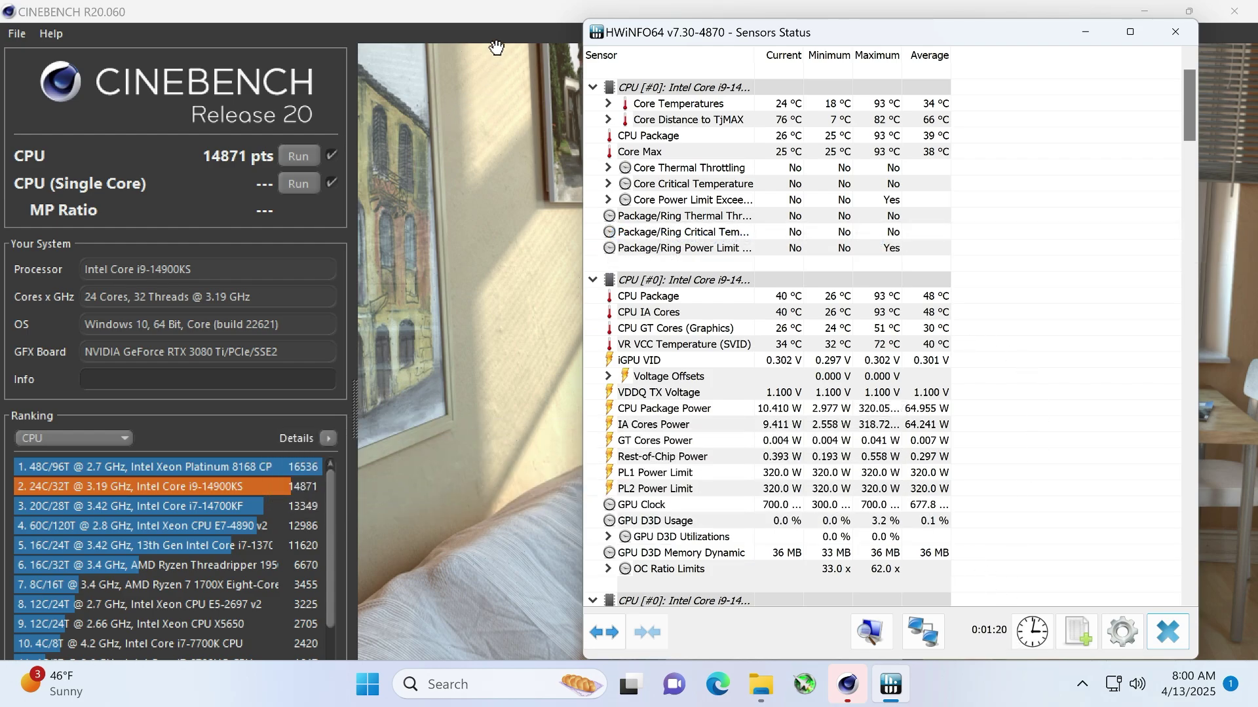
Step: Close Cinebench R20 and launch Cinebench.exe from the Documents\Cinebench2024_win_x86_64 folder
{"action": "left_click", "coordinate": [502, 13]}
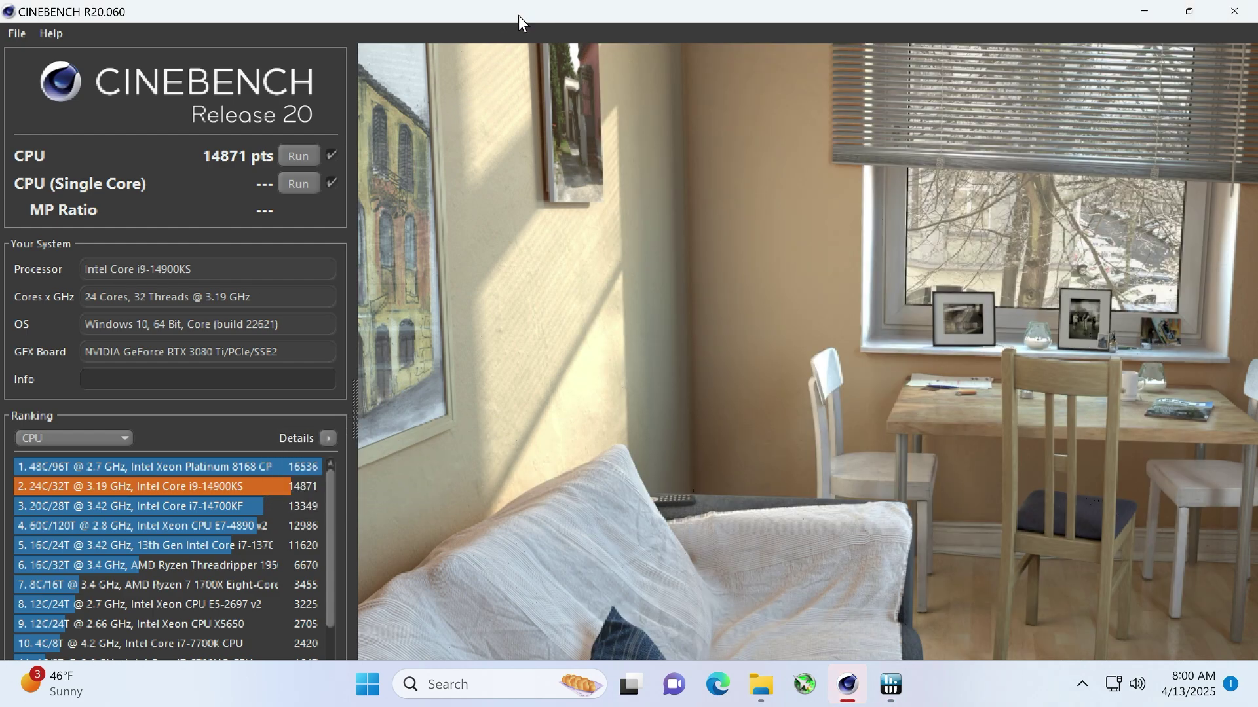
{"action": "left_click", "coordinate": [1244, 16]}
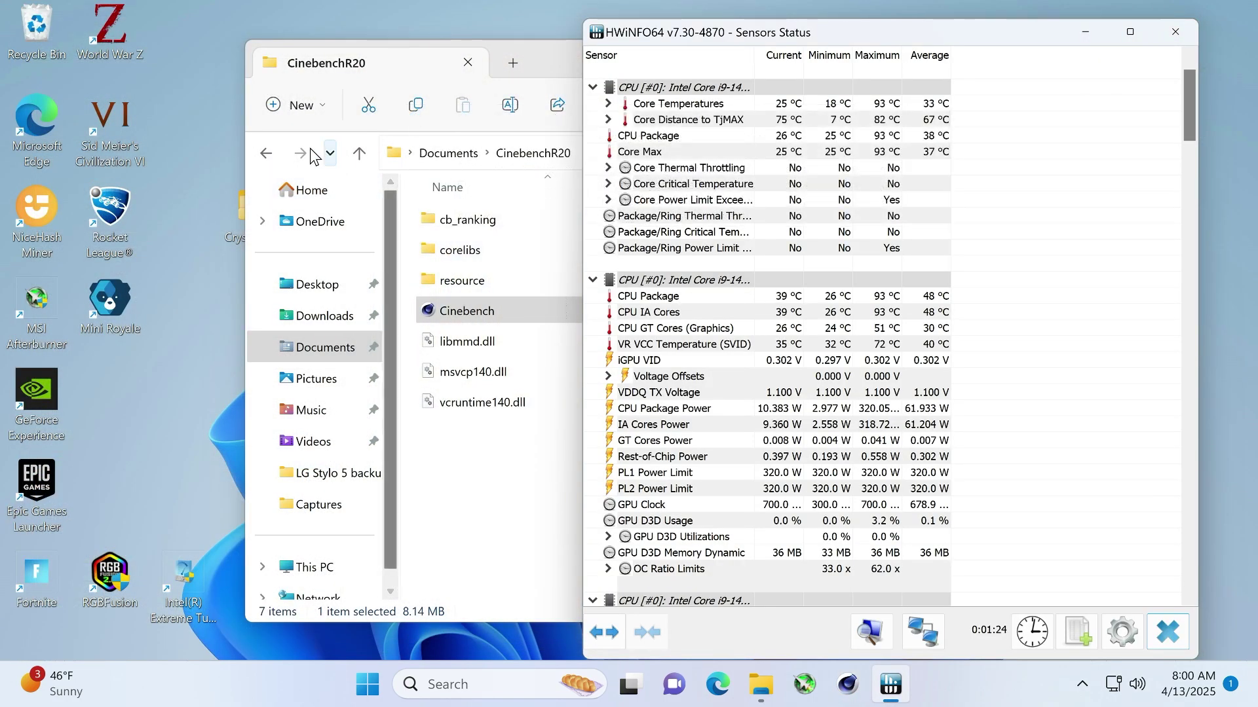
{"action": "left_click", "coordinate": [267, 155]}
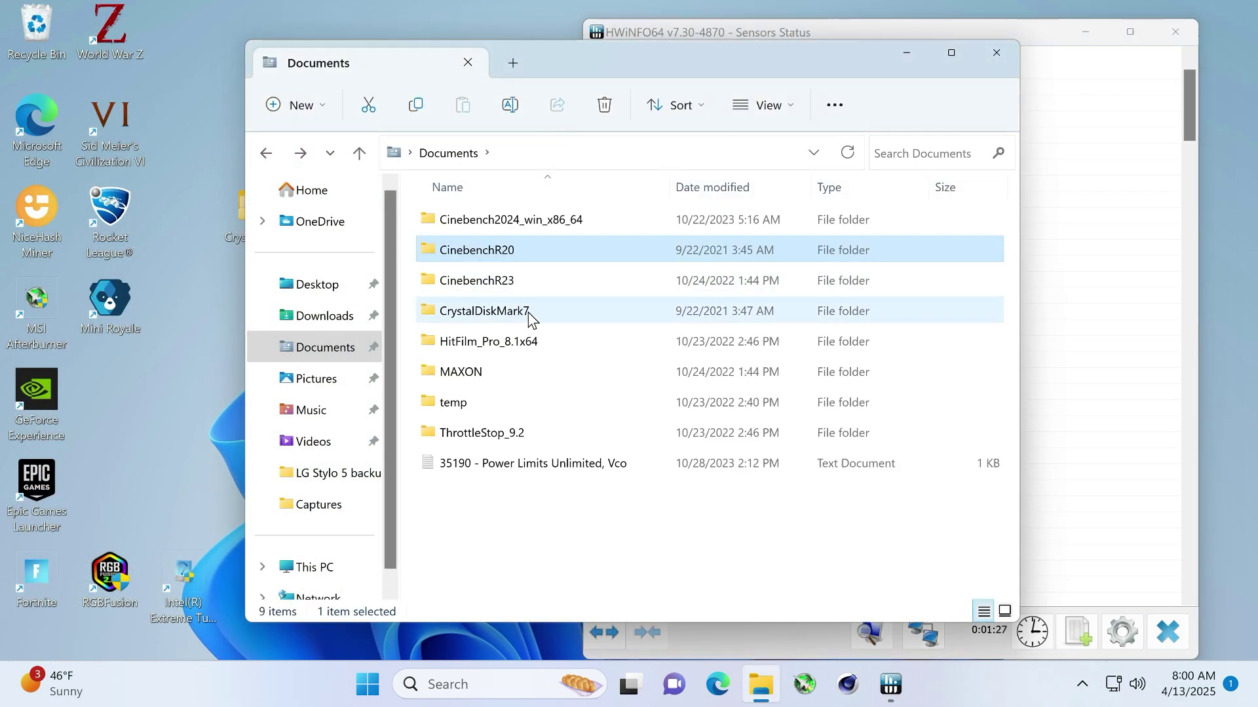
{"action": "double_click", "coordinate": [522, 220]}
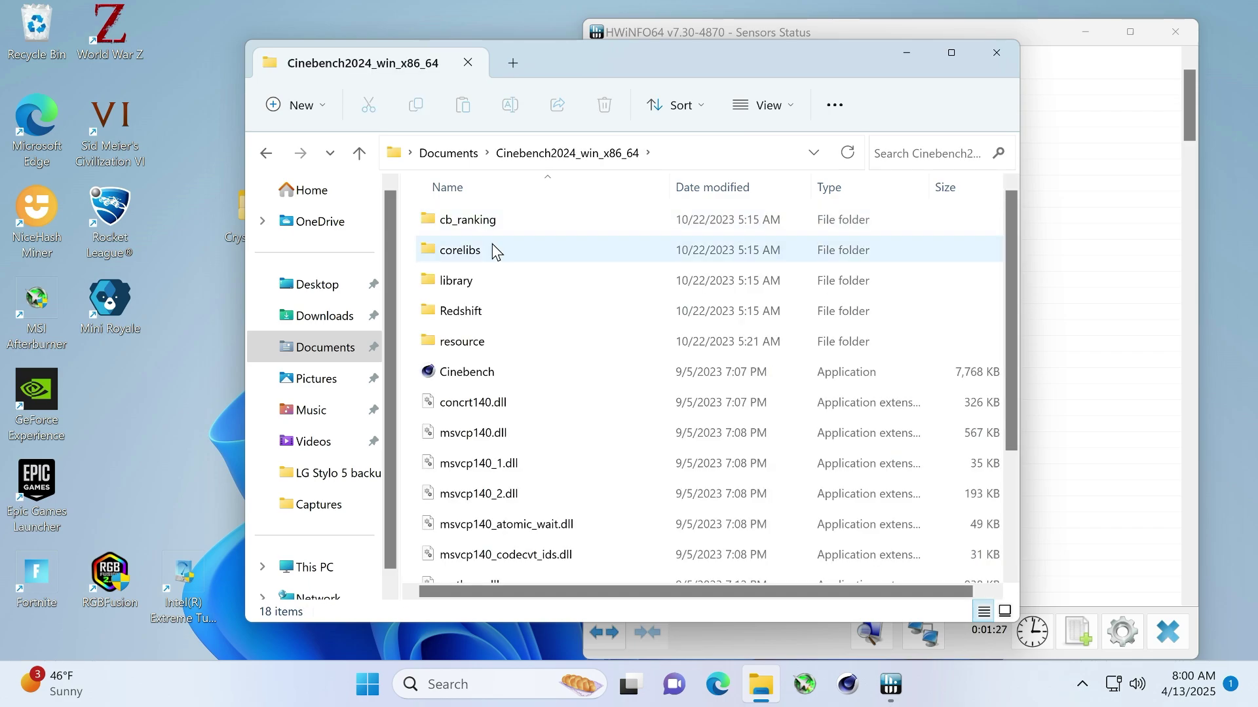
{"action": "double_click", "coordinate": [491, 372]}
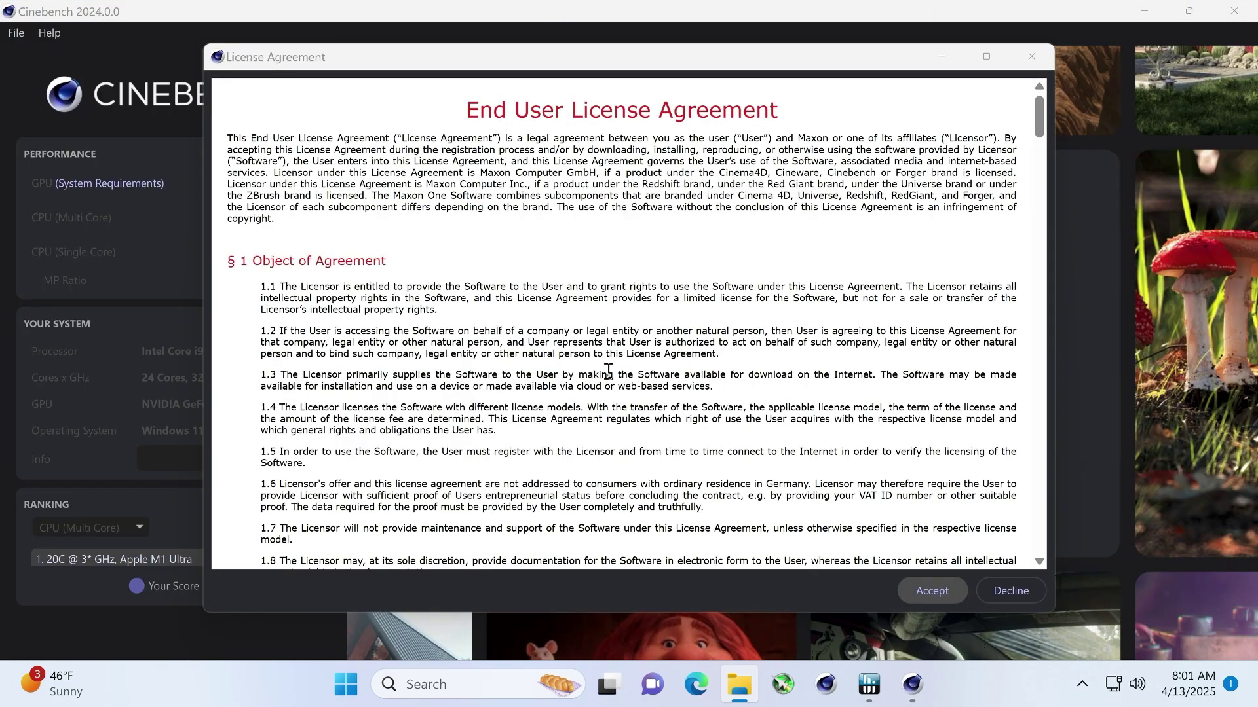
Step: Scroll through the Cinebench 2024 End User License Agreement and accept it
{"action": "scroll", "coordinate": [601, 363], "scroll_direction": "down", "scroll_amount": 10}
{"action": "scroll", "coordinate": [602, 358], "scroll_direction": "down", "scroll_amount": 10}
{"action": "middle_click", "coordinate": [609, 358]}
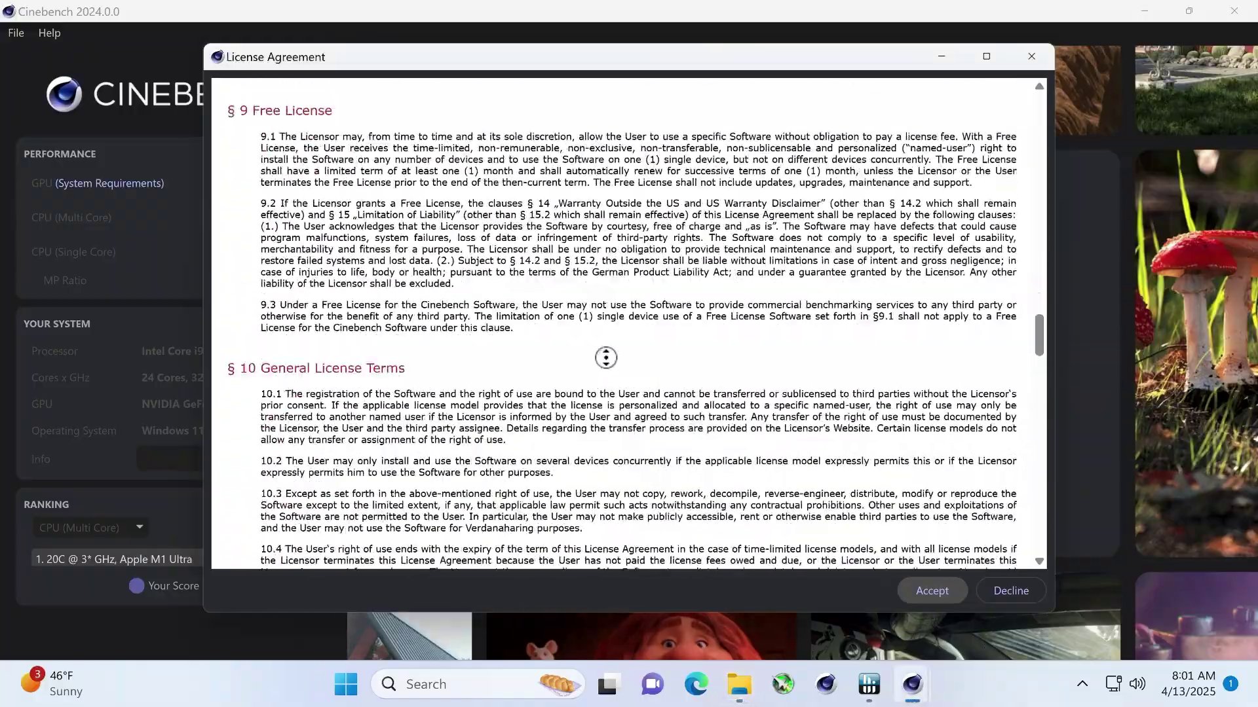
{"action": "scroll", "coordinate": [611, 358], "scroll_direction": "down", "scroll_amount": 15}
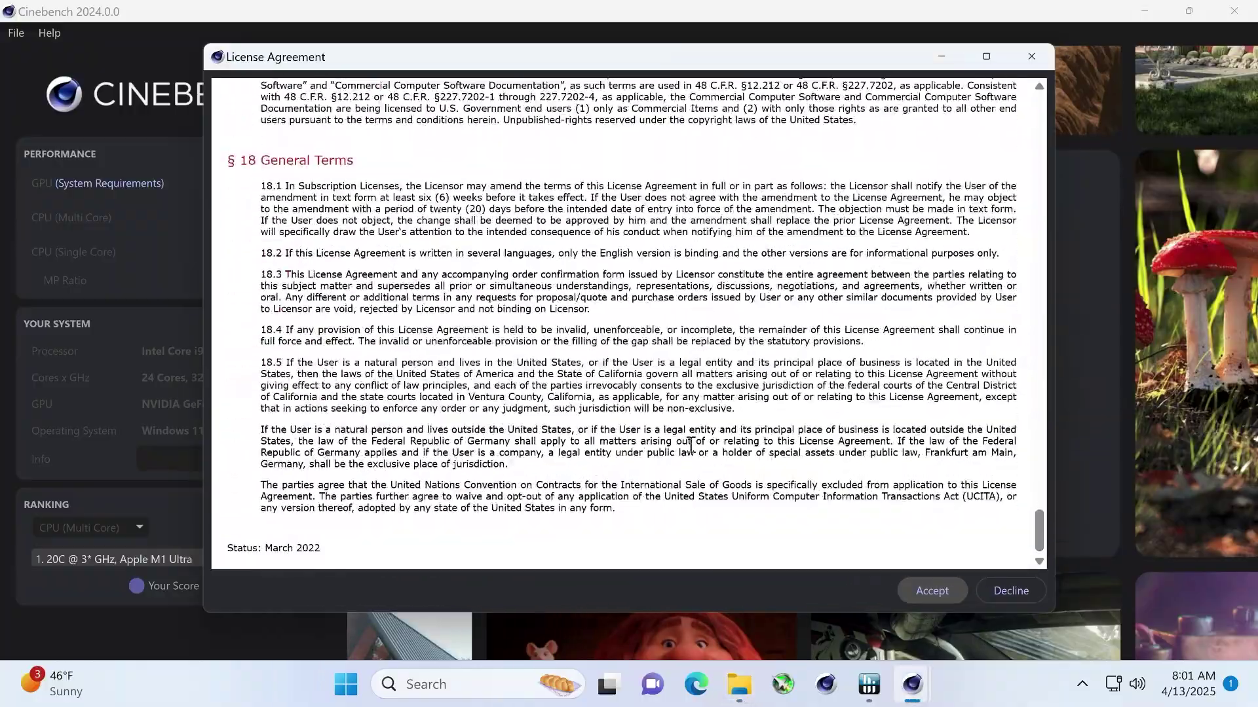
{"action": "left_click", "coordinate": [921, 591]}
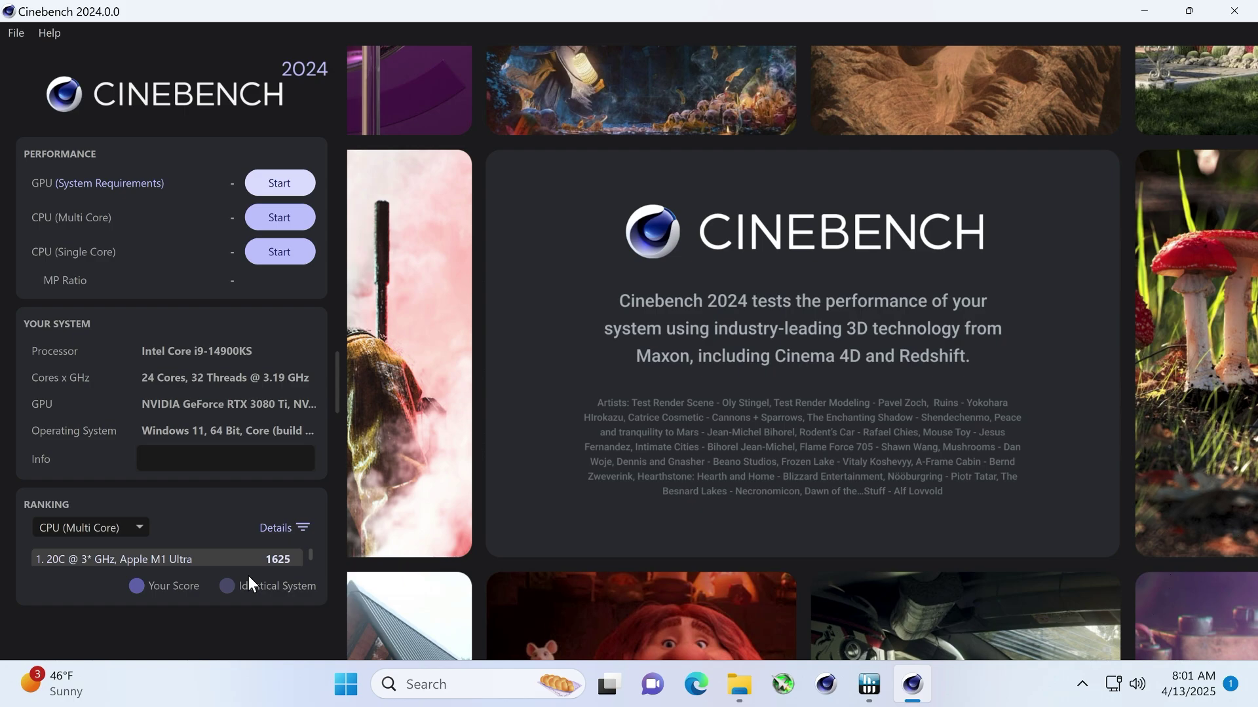
Step: Enable Cinebench 2024 Advanced Benchmark mode and change Minimum Test Duration from 10 minutes to Off
{"action": "left_click", "coordinate": [49, 34]}
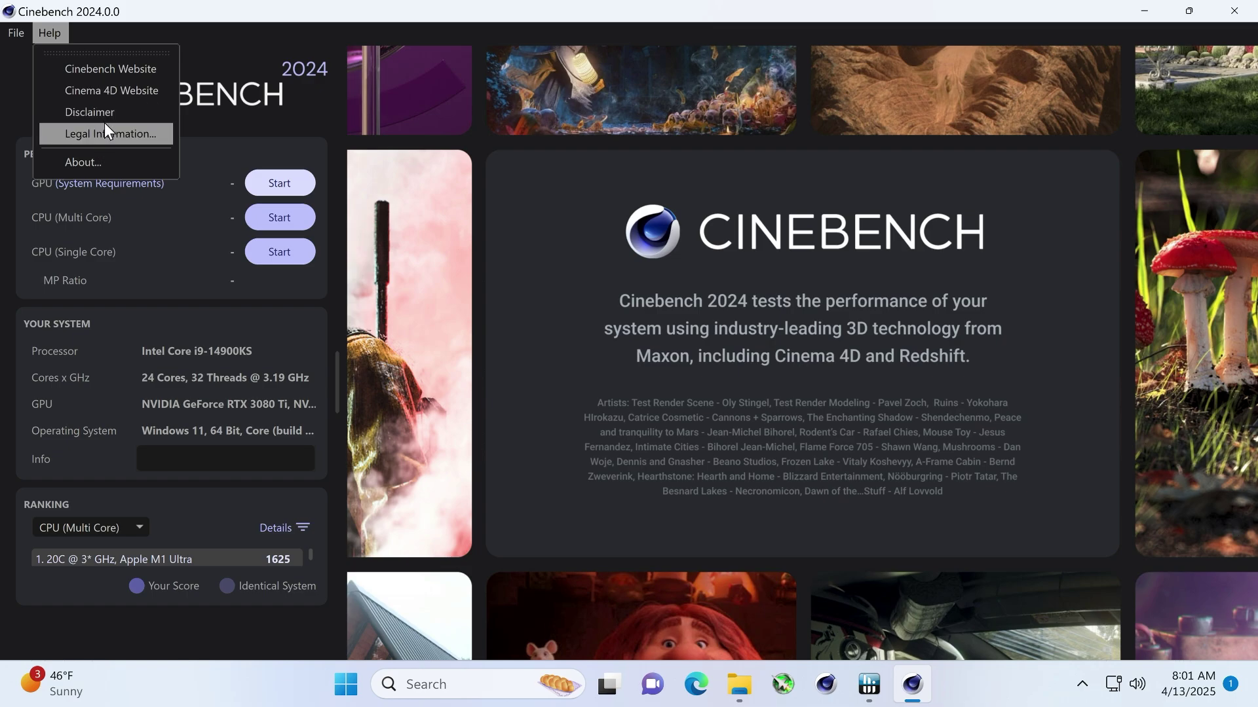
{"action": "left_click", "coordinate": [23, 233]}
{"action": "left_click", "coordinate": [16, 28]}
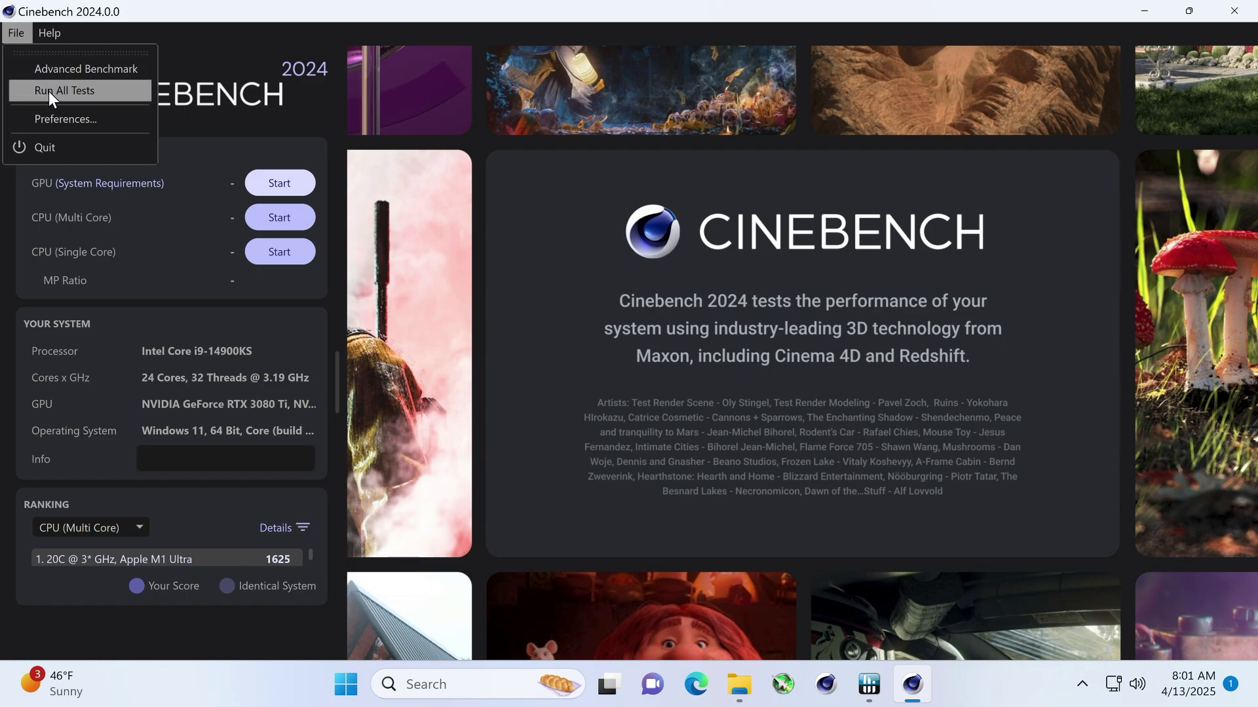
{"action": "left_click", "coordinate": [88, 70]}
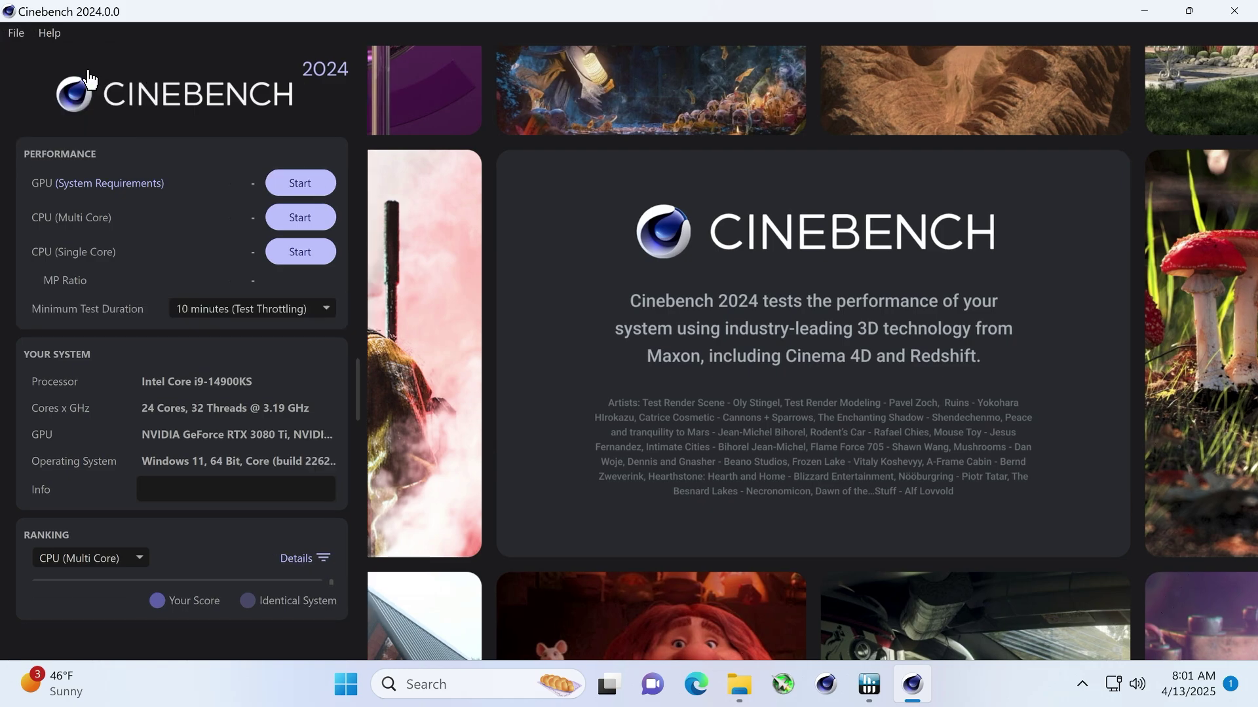
{"action": "left_click", "coordinate": [229, 309]}
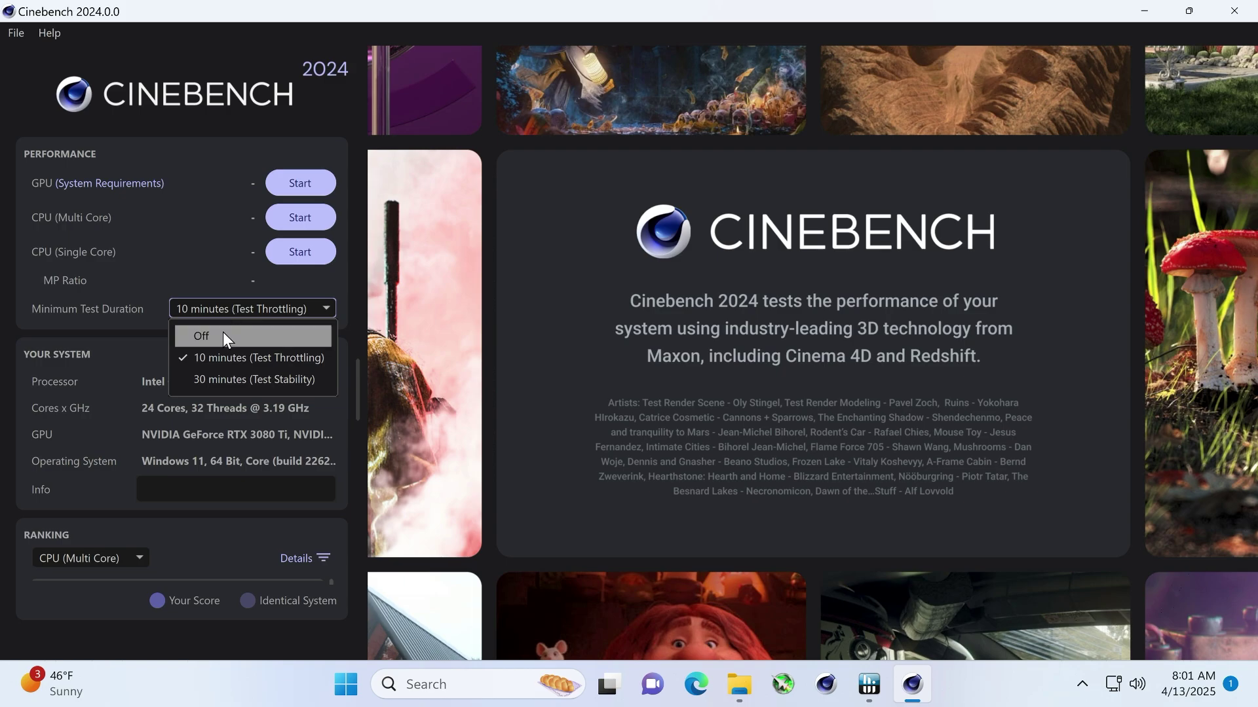
{"action": "left_click", "coordinate": [218, 335]}
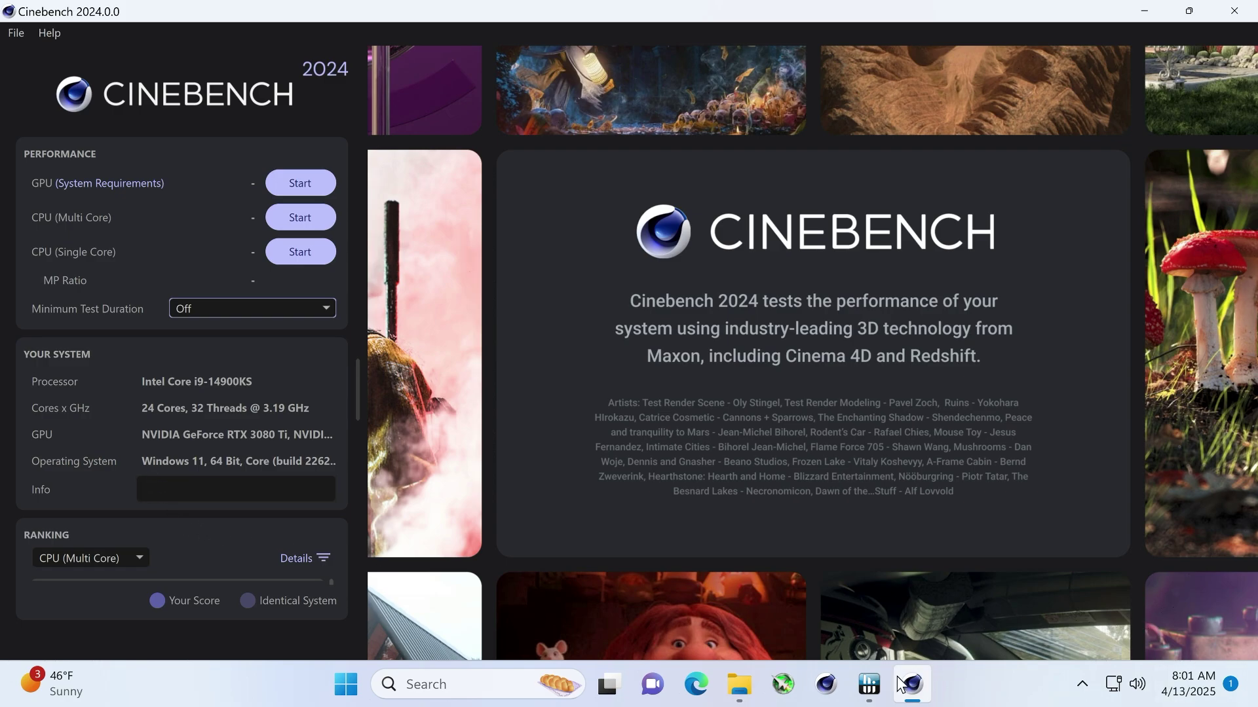
Step: Bring HWiNFO64 forward and reset its minimum, maximum and average values and timer
{"action": "left_click", "coordinate": [869, 686]}
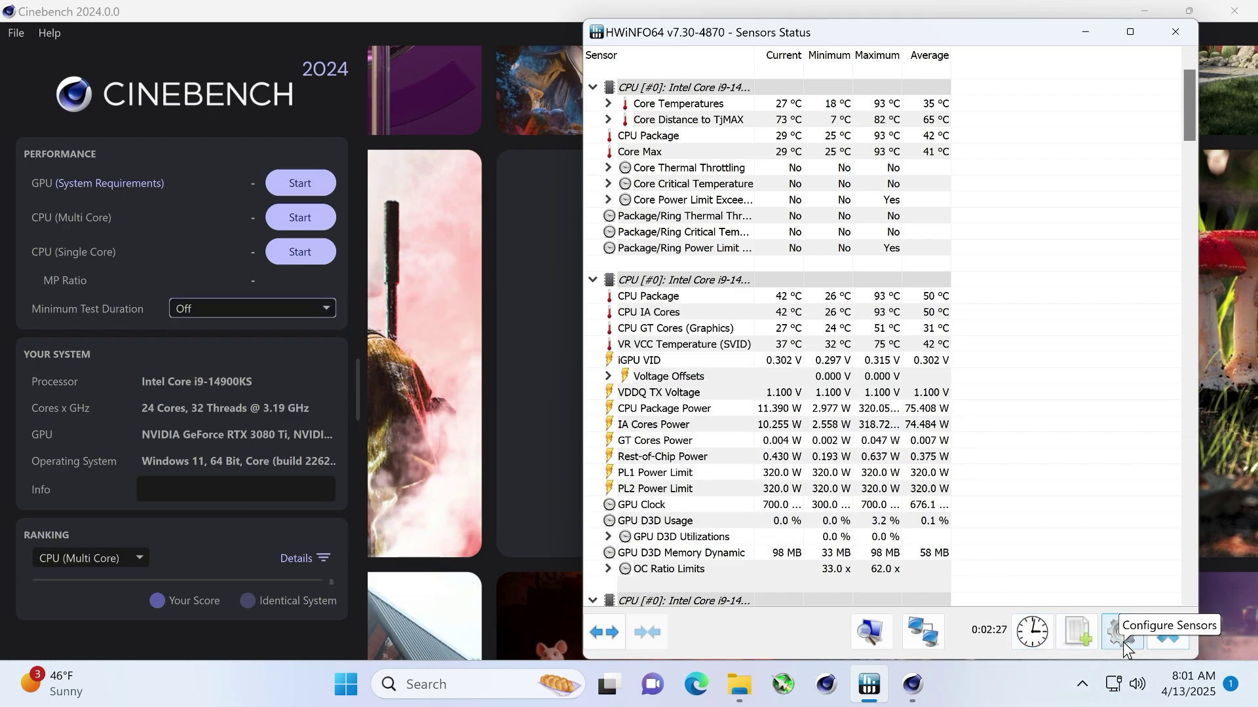
{"action": "left_click", "coordinate": [1031, 633]}
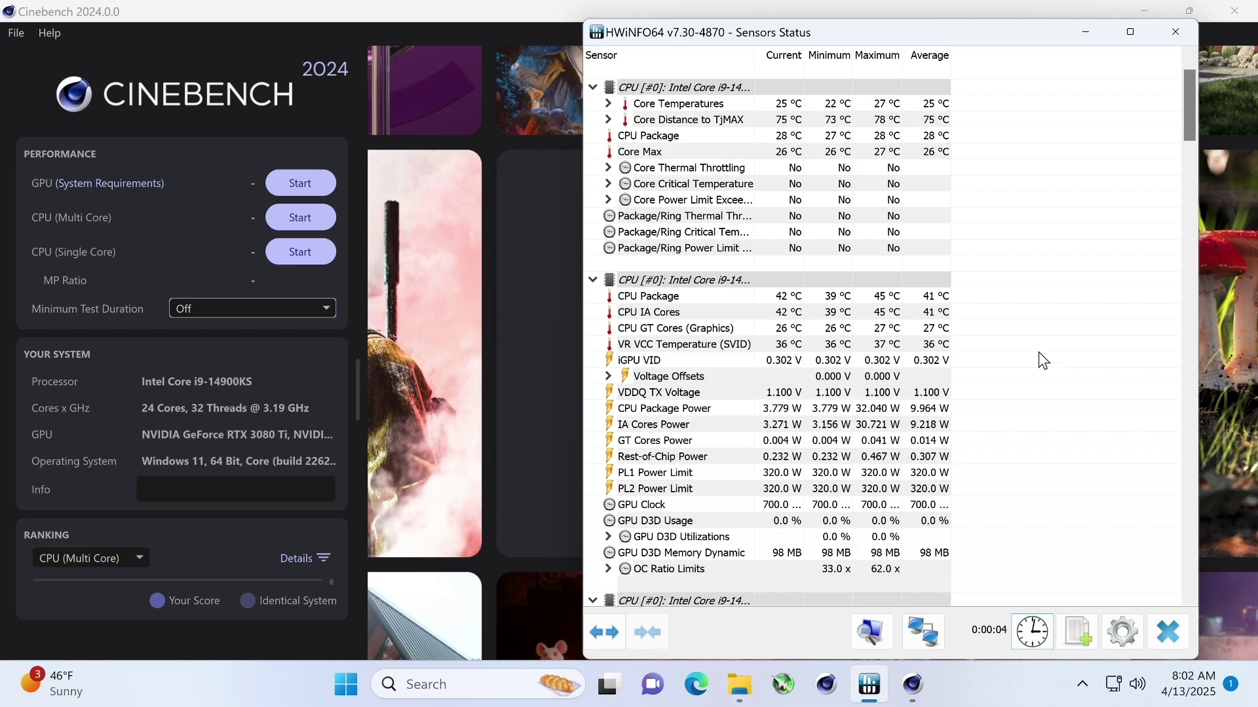
{"action": "mouse_move", "coordinate": [836, 297]}
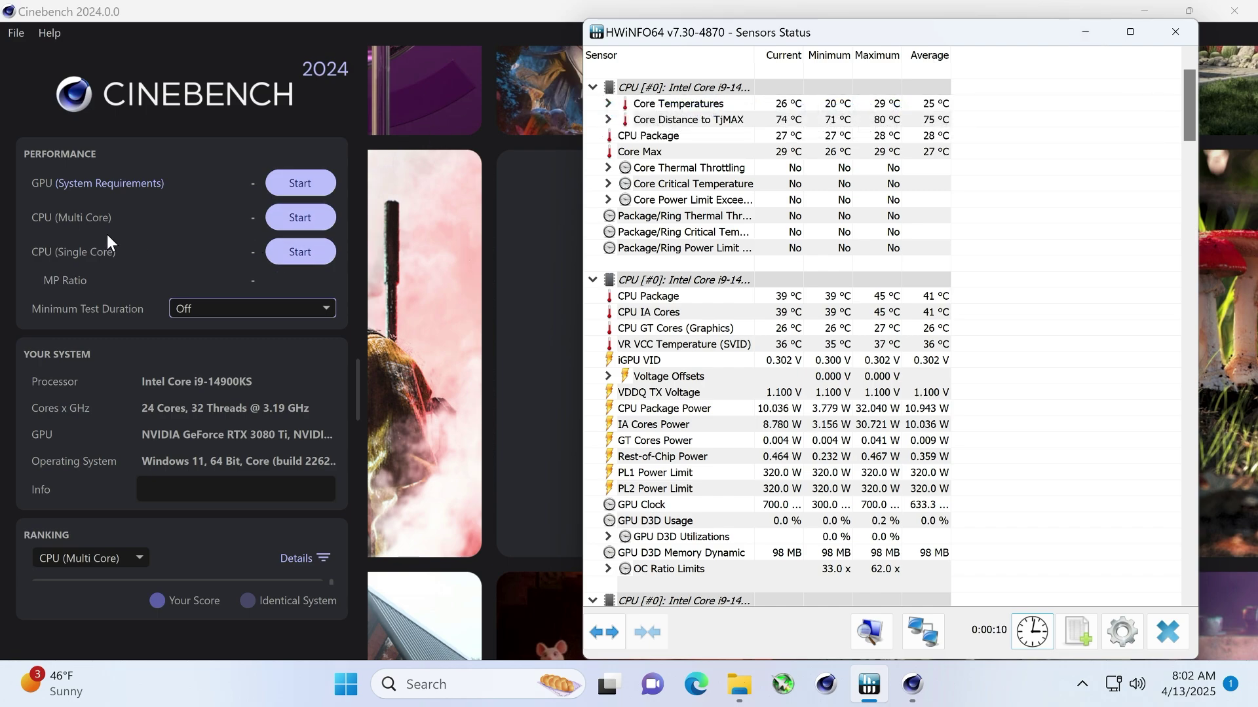
Step: Run the CPU (Multi Core) test with HWiNFO64 in front, finishing at 2148 pts and a 98 °C peak
{"action": "left_click", "coordinate": [310, 218]}
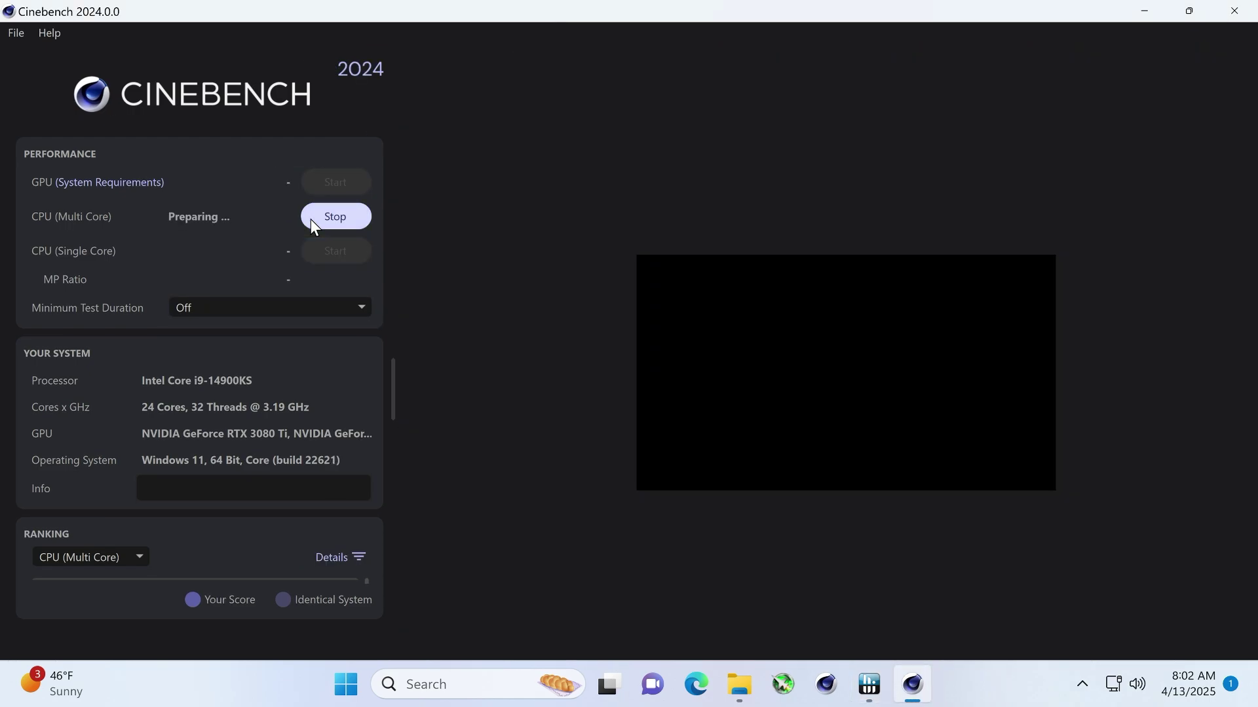
{"action": "left_click", "coordinate": [863, 696]}
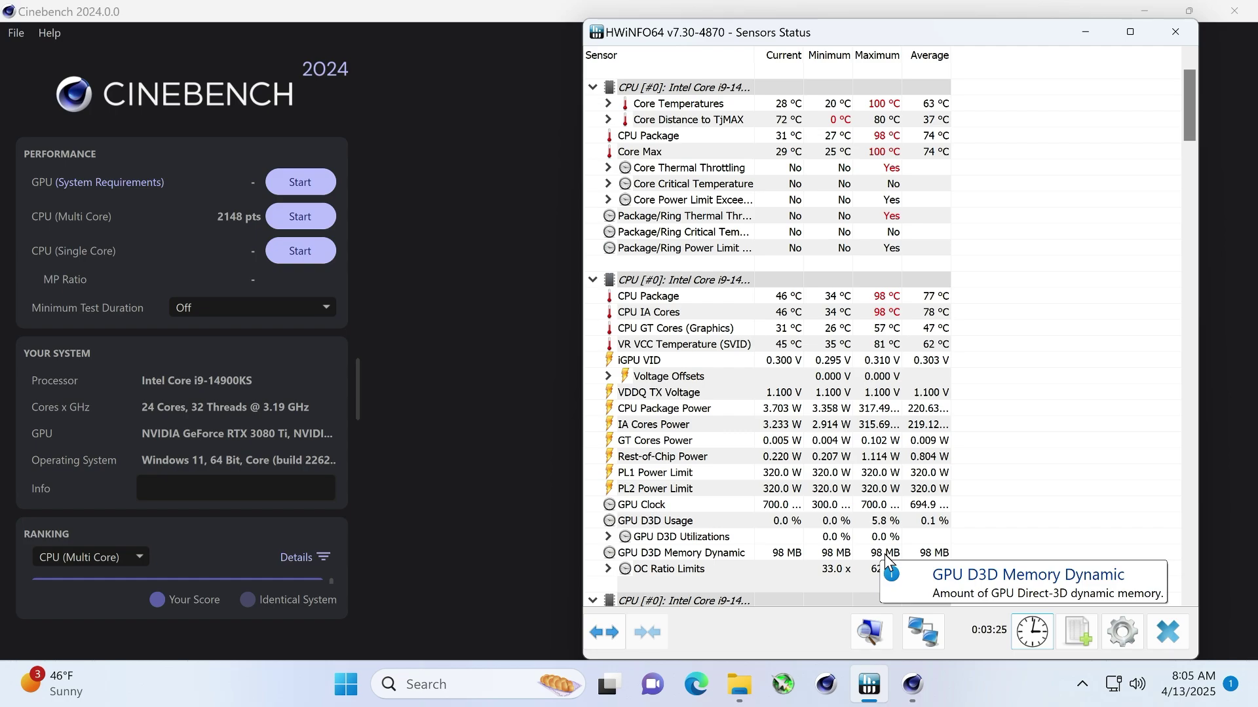
Step: Bring the 2148 pts result forward and toggle the Cinebench Version column in Ranking Details
{"action": "left_click", "coordinate": [323, 560]}
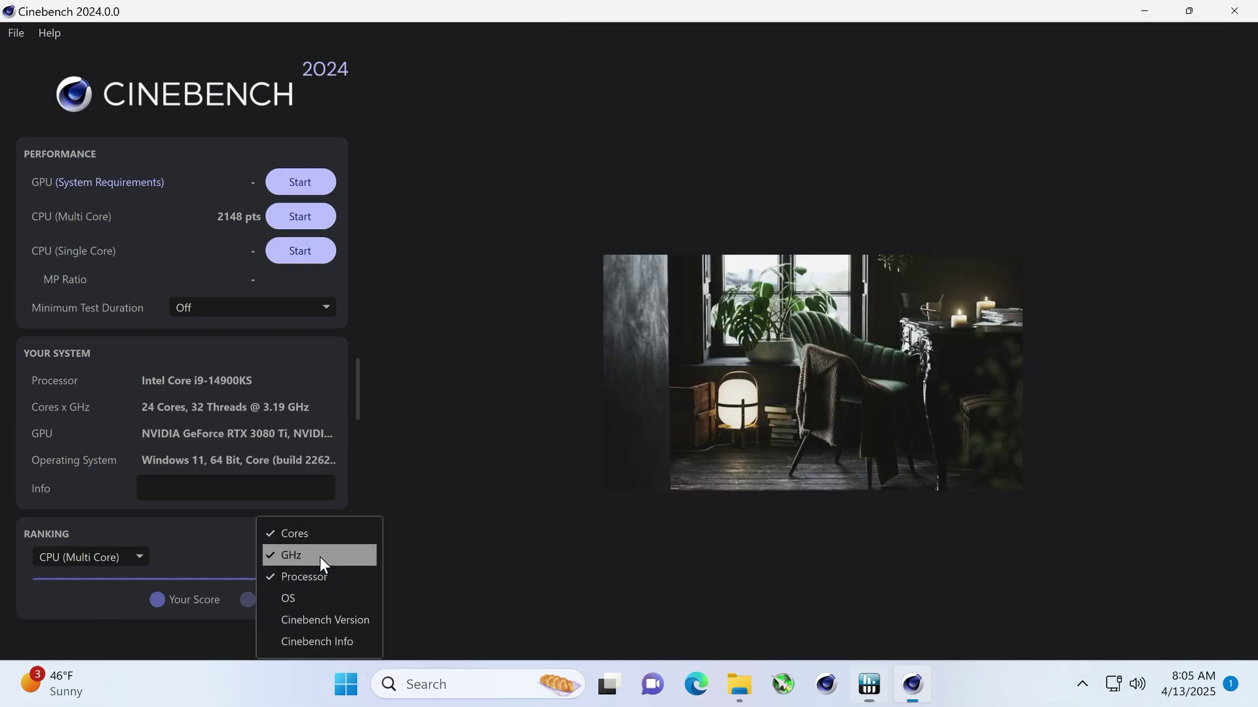
{"action": "left_click", "coordinate": [108, 590]}
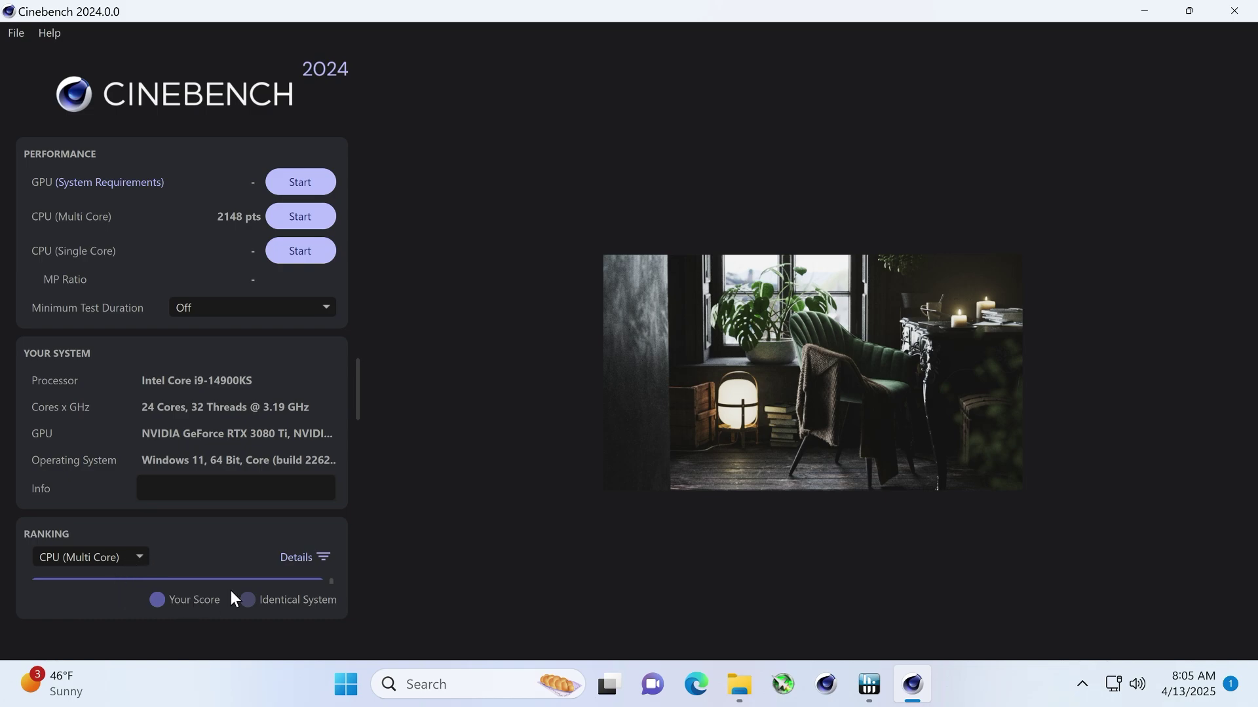
{"action": "left_click", "coordinate": [324, 563]}
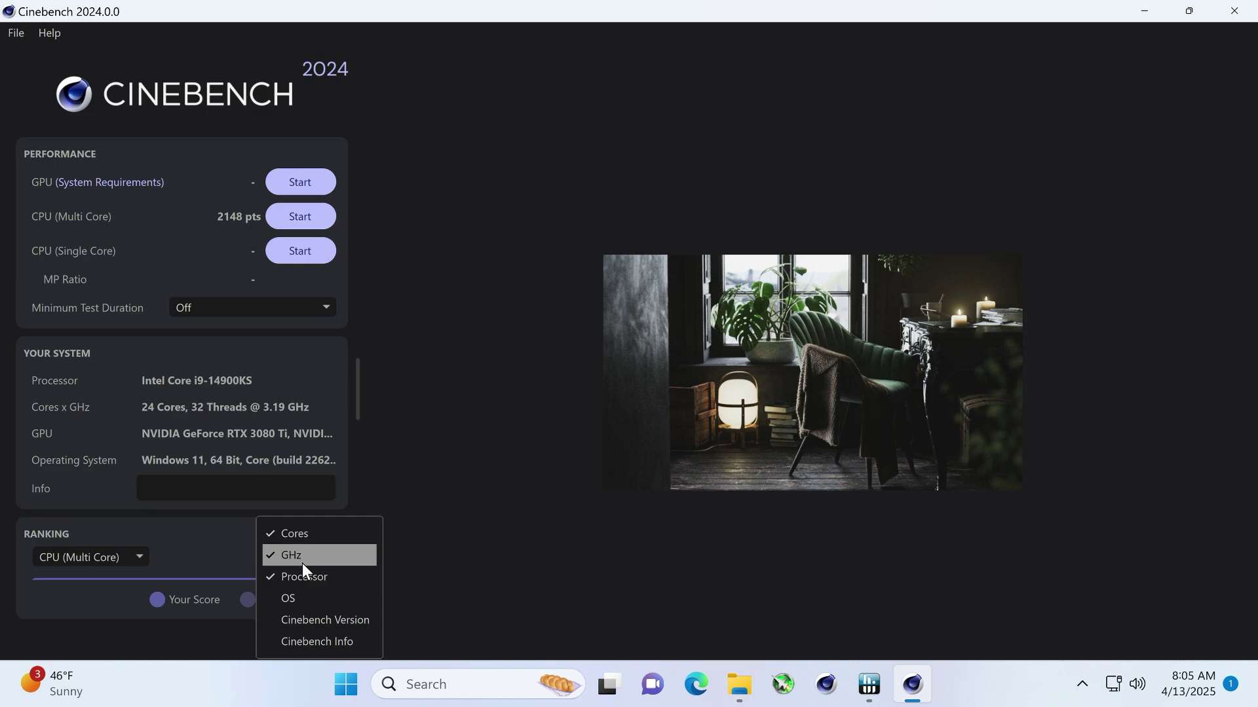
{"action": "left_click", "coordinate": [187, 599]}
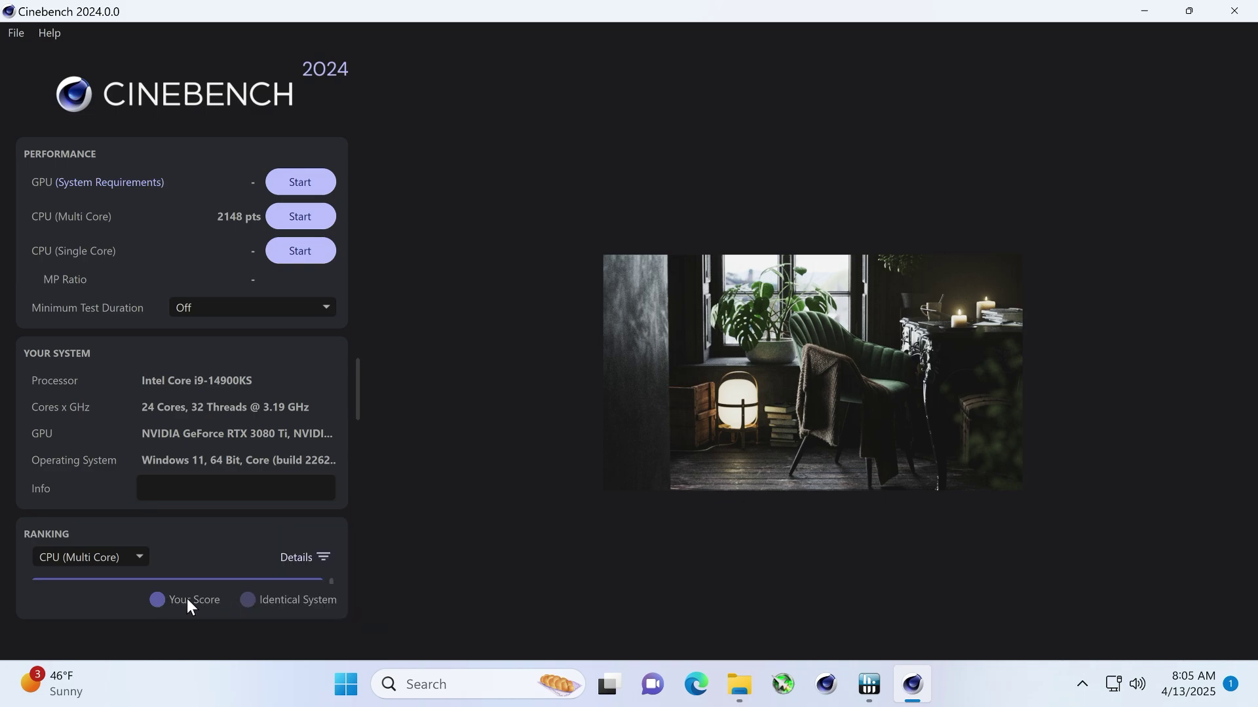
{"action": "left_click", "coordinate": [322, 562]}
{"action": "left_click", "coordinate": [316, 627]}
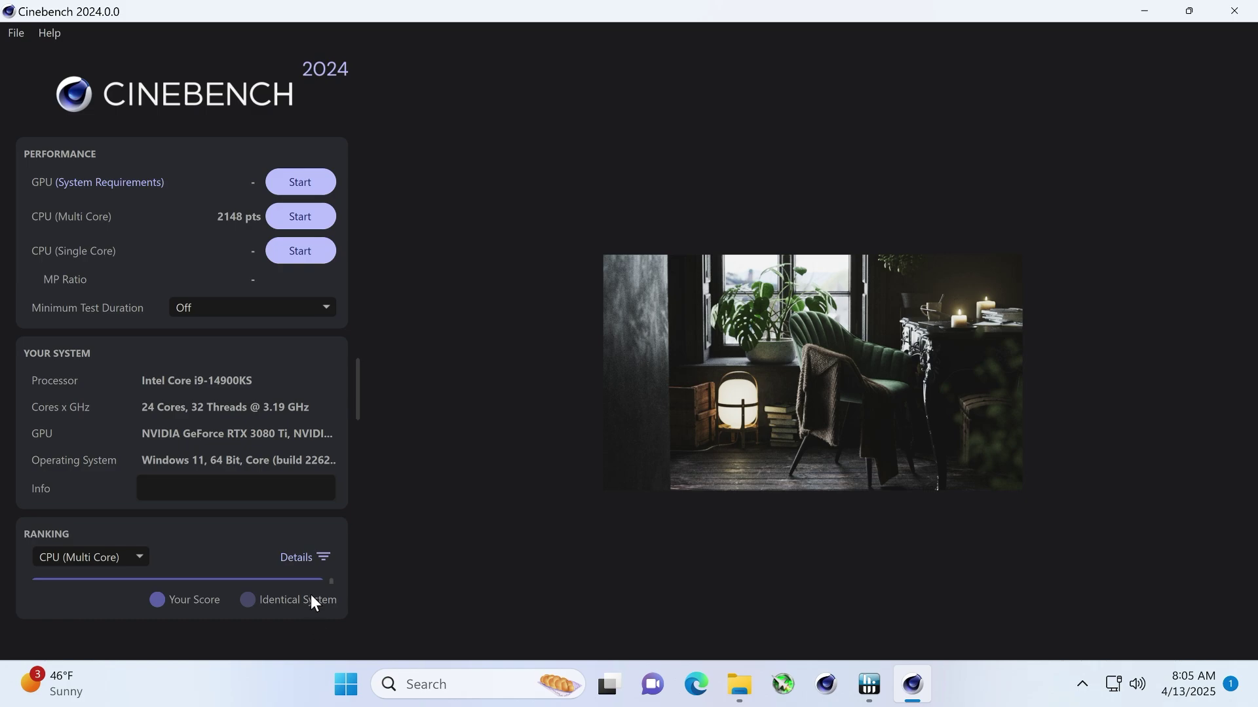